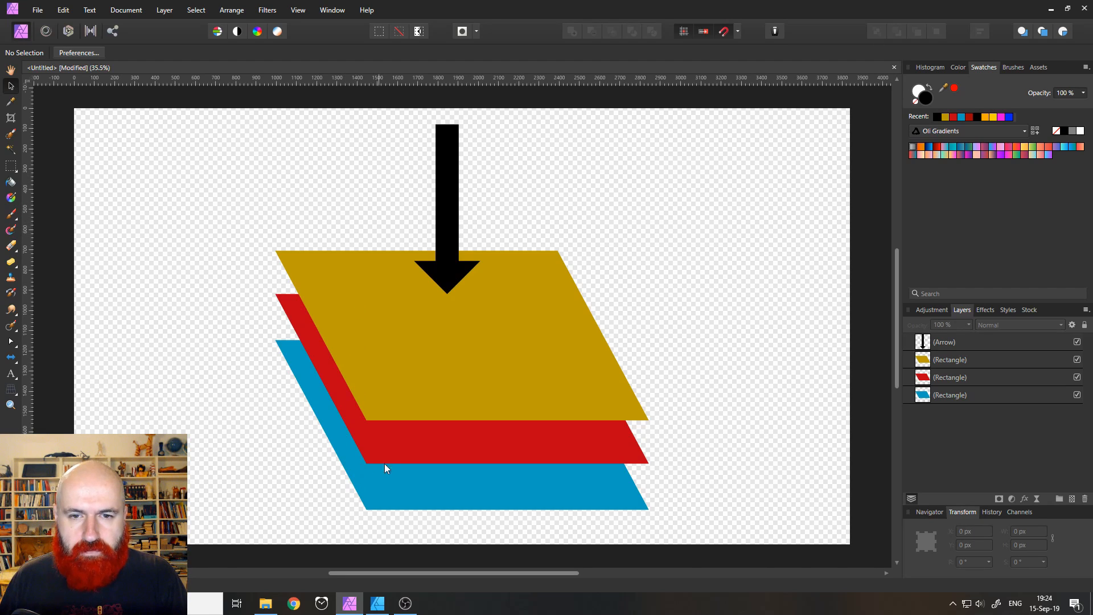
Step: Nudge the black arrow slightly up and left, and set the gold rectangle's layer opacity to 50%
left_click(445, 221)
mouse_move(448, 190)
left_mouse_down()
mouse_move(458, 222)
mouse_move(439, 186)
left_mouse_up()
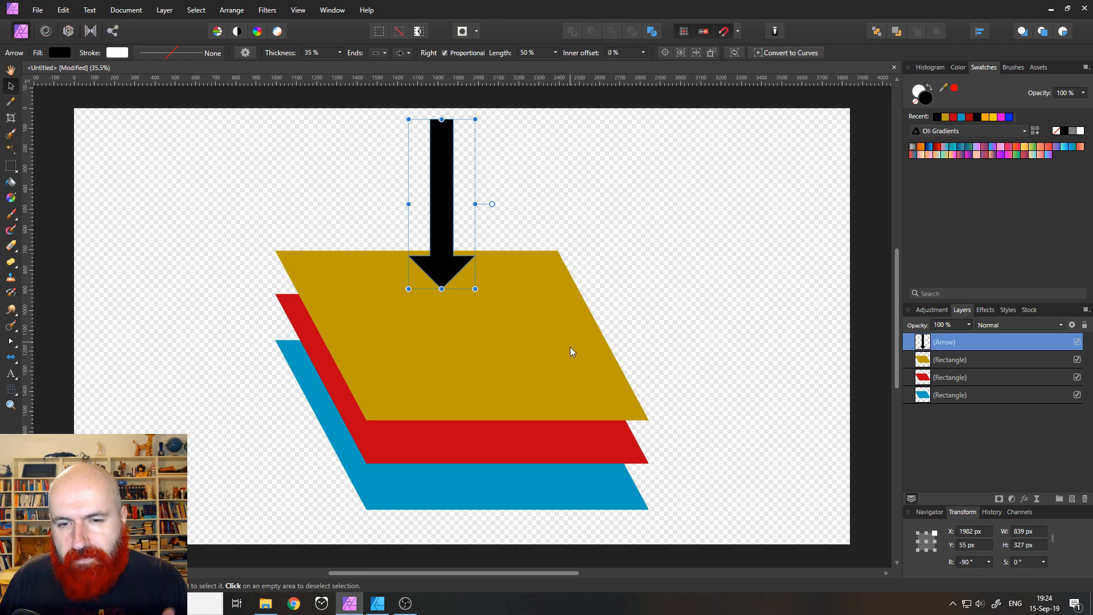
left_click(968, 325)
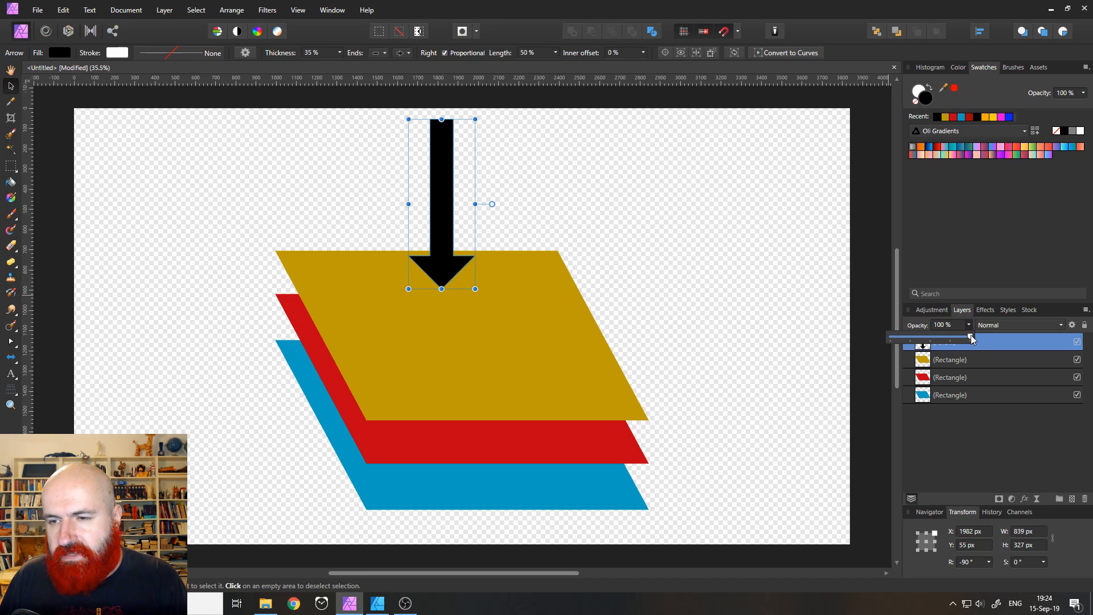
left_click_drag(974, 338, 932, 337)
left_click(945, 365)
left_click(969, 324)
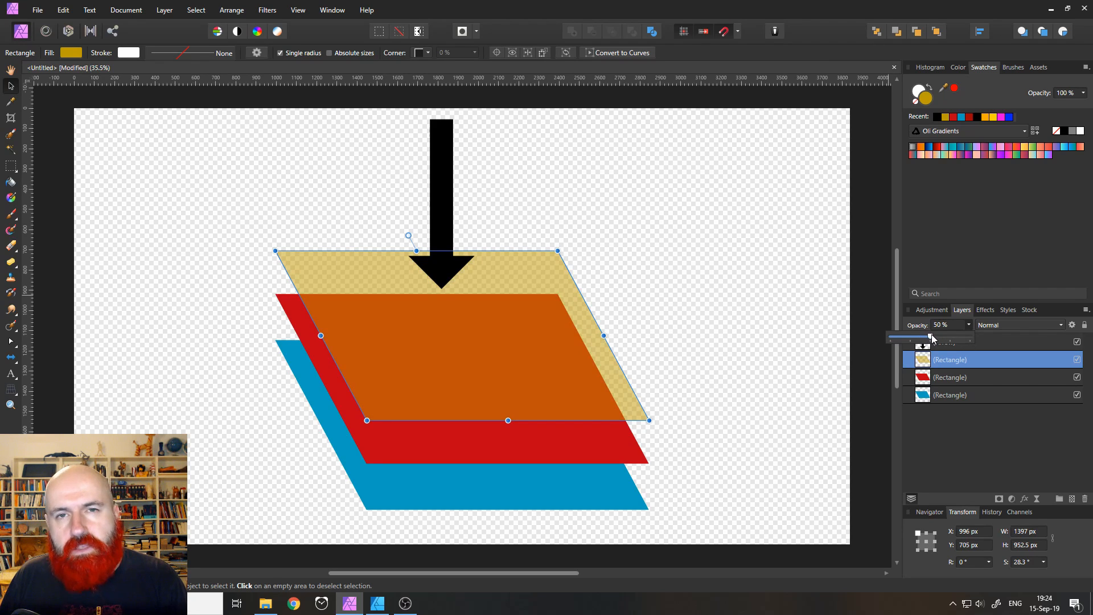
Step: Set the red rectangle's layer opacity to 70%
left_click(924, 380)
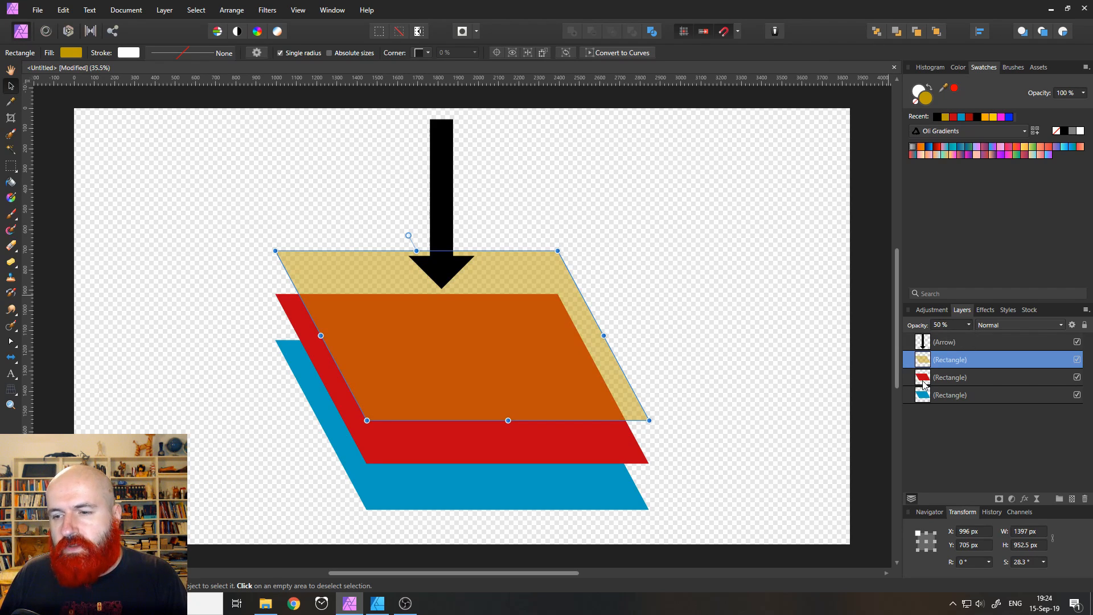
left_click(923, 380)
left_click(968, 325)
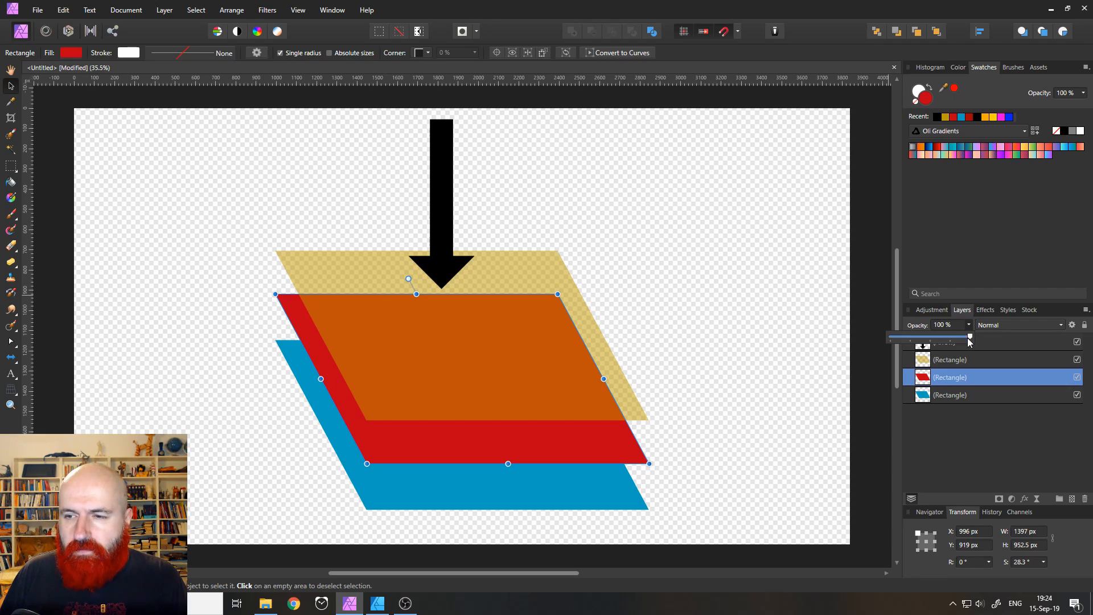
left_click_drag(971, 338, 947, 338)
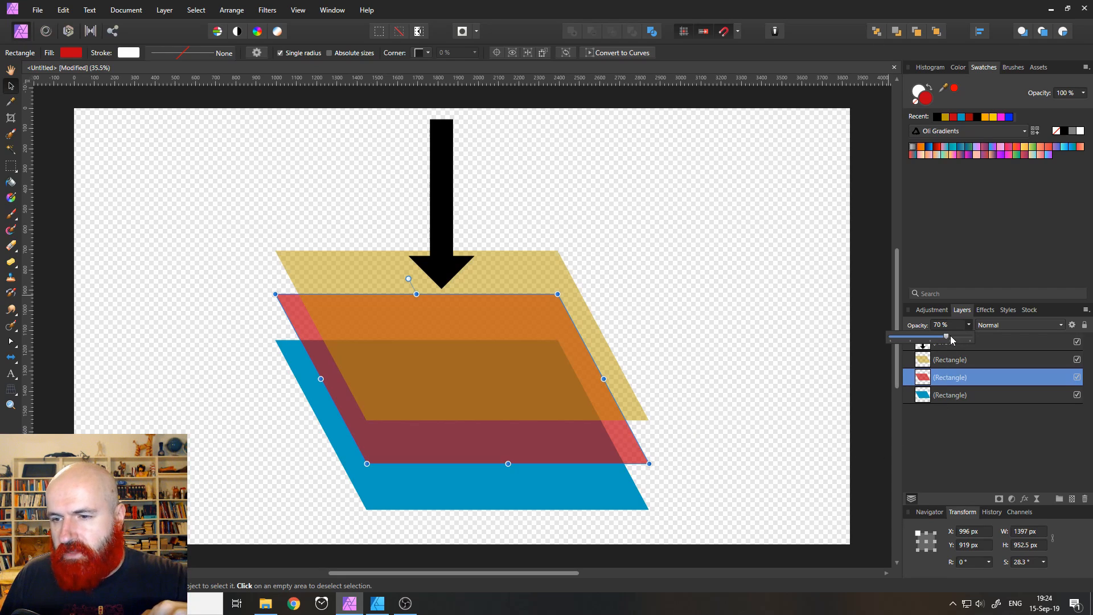
Step: Restore the red and gold rectangle layers to 100% opacity
left_click_drag(946, 336, 1015, 341)
left_click(921, 364)
left_click(922, 364)
left_click(969, 325)
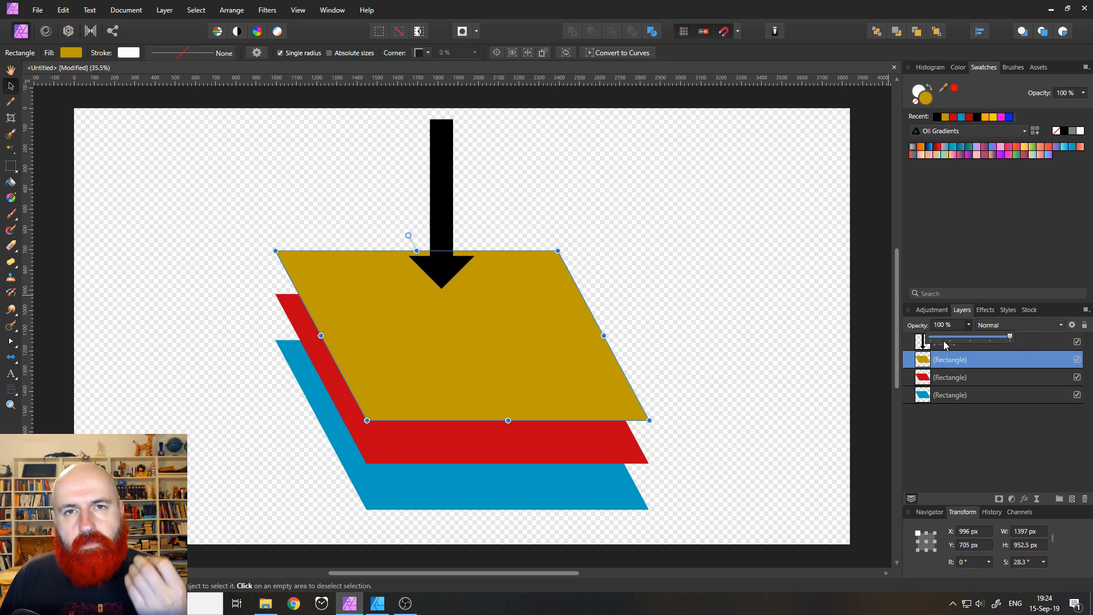
Step: Add a Recolor adjustment and nest it inside the gold rectangle's layer so it affects only that shape
left_click(1012, 499)
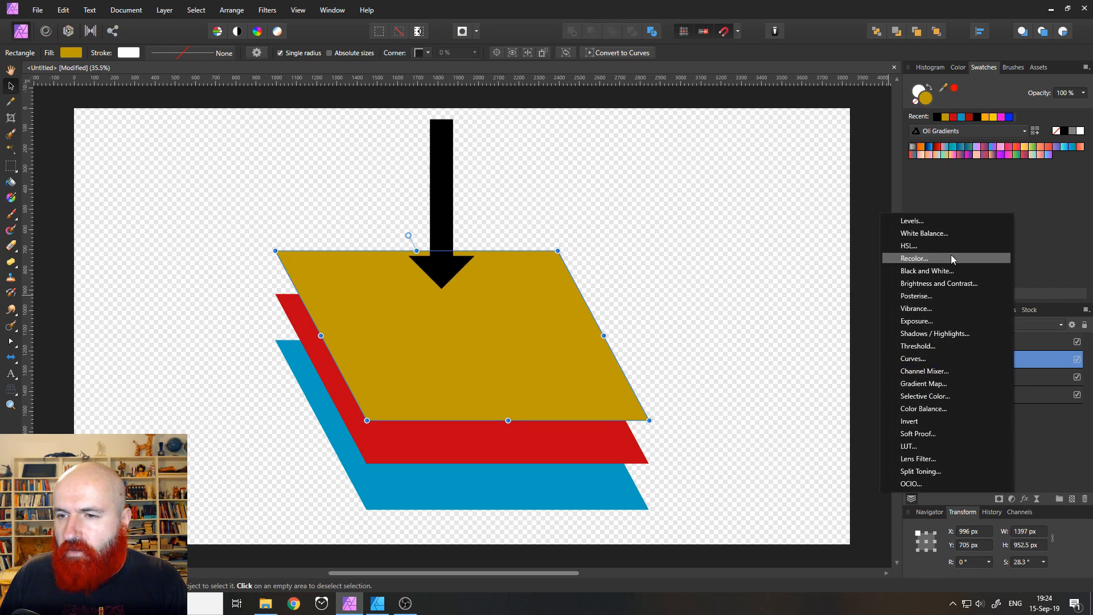
left_click(927, 257)
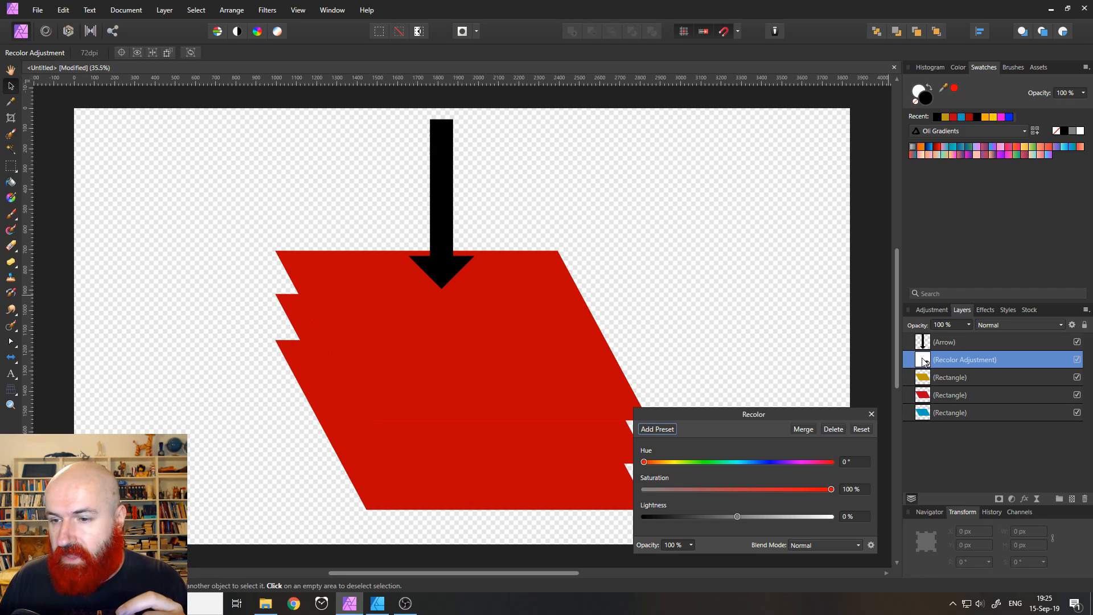
left_click_drag(924, 363, 936, 378)
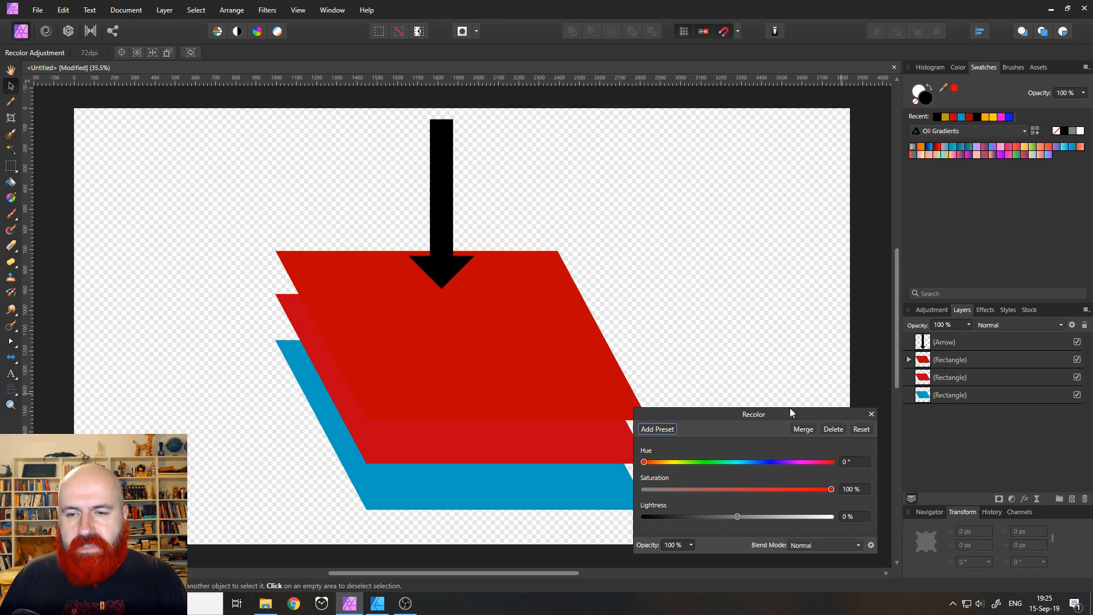
Step: Set the Recolor adjustment's hue to about 87.5° to turn the top rectangle green, and close its settings
left_click_drag(722, 411, 819, 322)
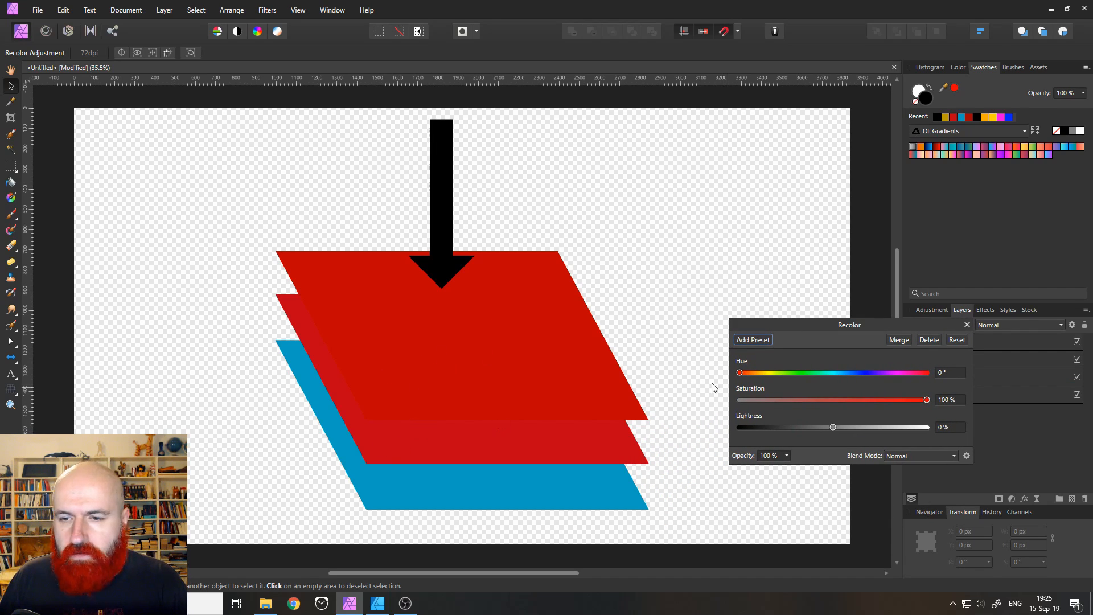
left_click_drag(771, 323, 701, 392)
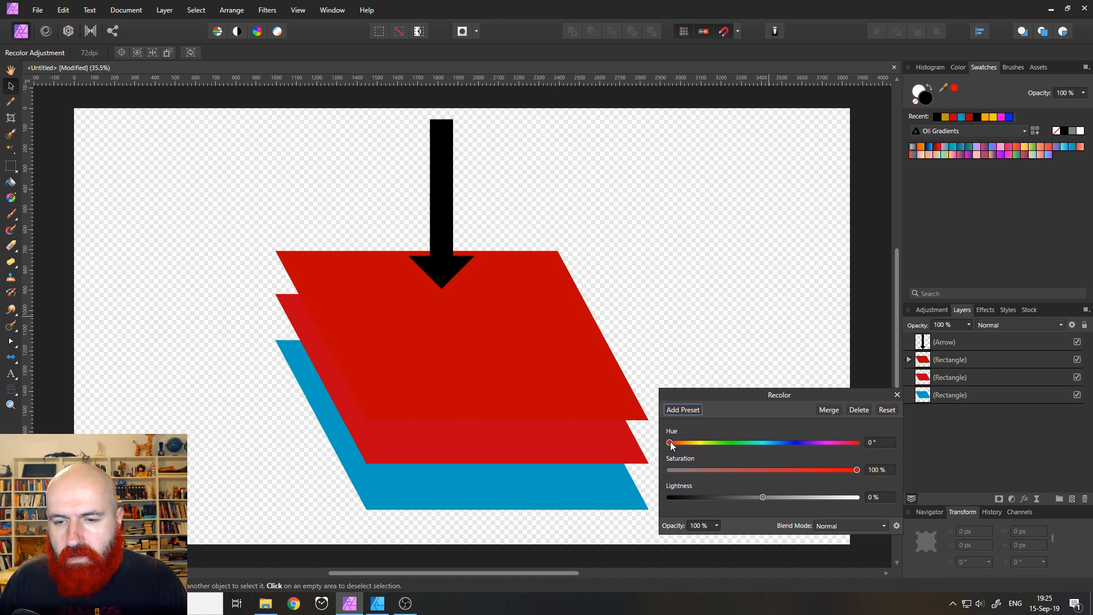
left_click_drag(669, 444, 716, 436)
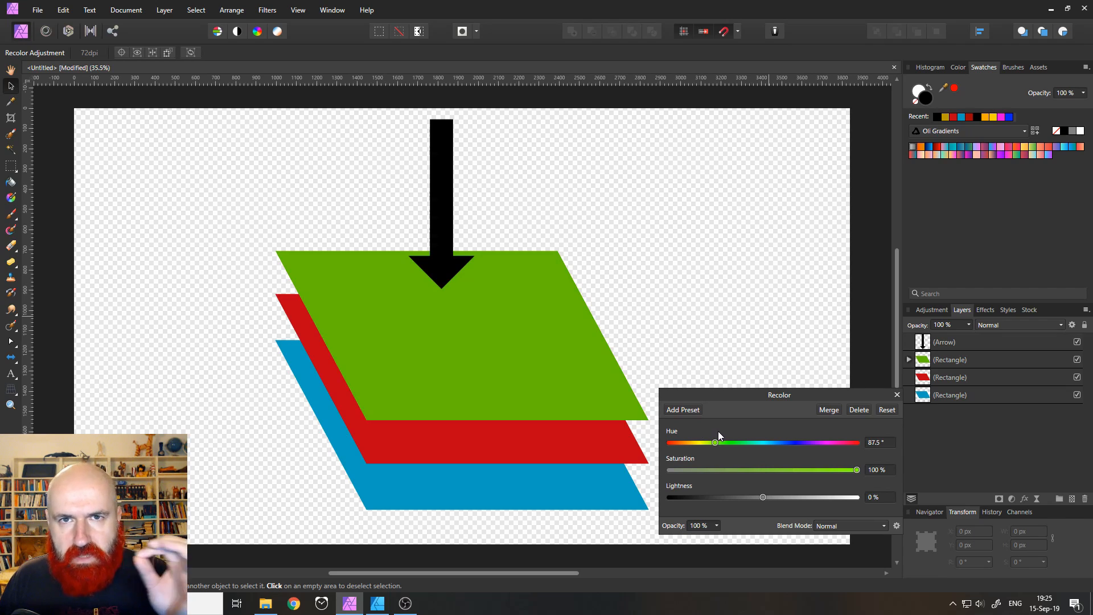
left_click(895, 395)
Step: Delete the arrow and all three rectangle layers together
left_click(932, 340)
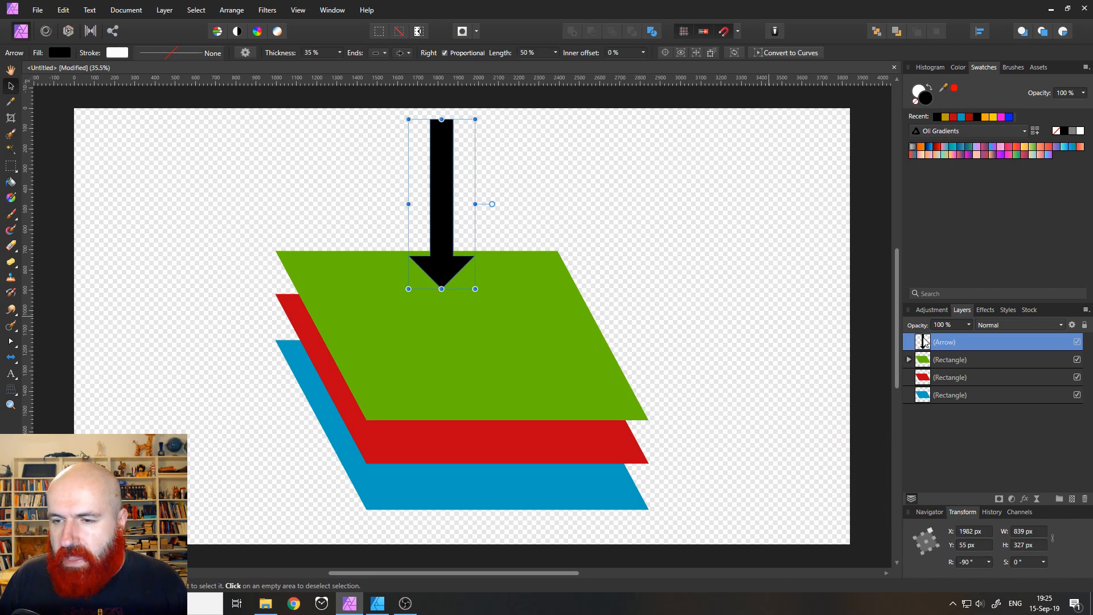
left_click(921, 394, "shift")
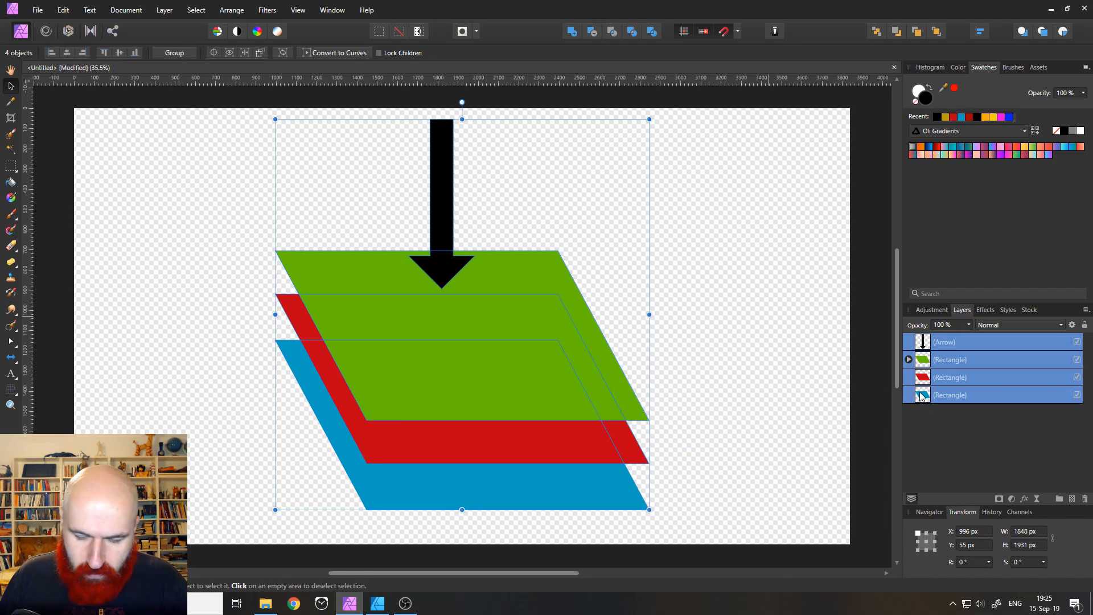
key("Delete")
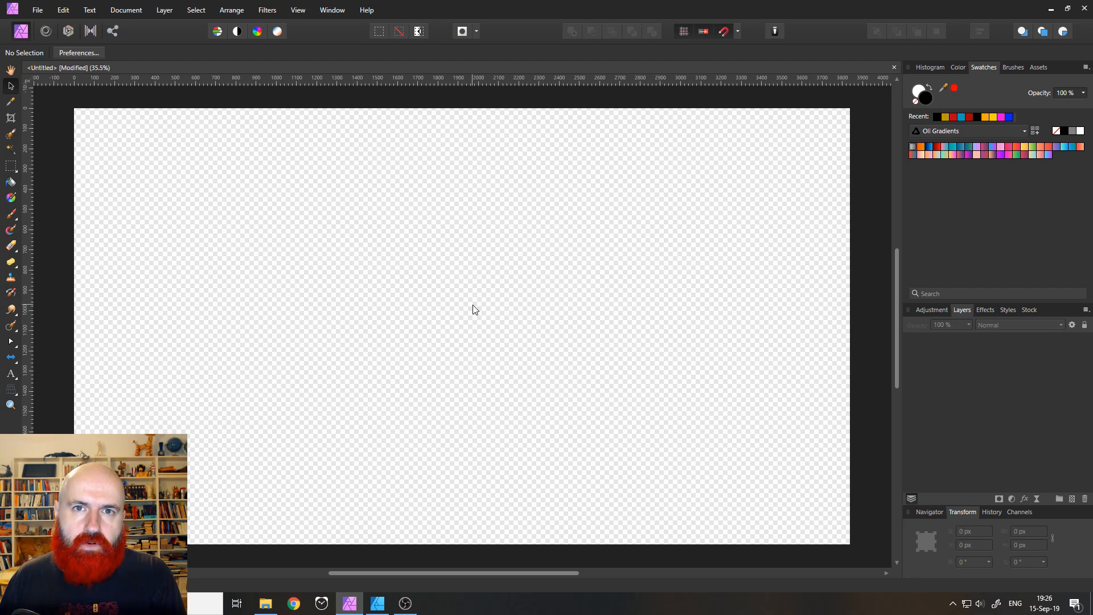
Step: Switch the document's transparent background off and back on
left_click(127, 12)
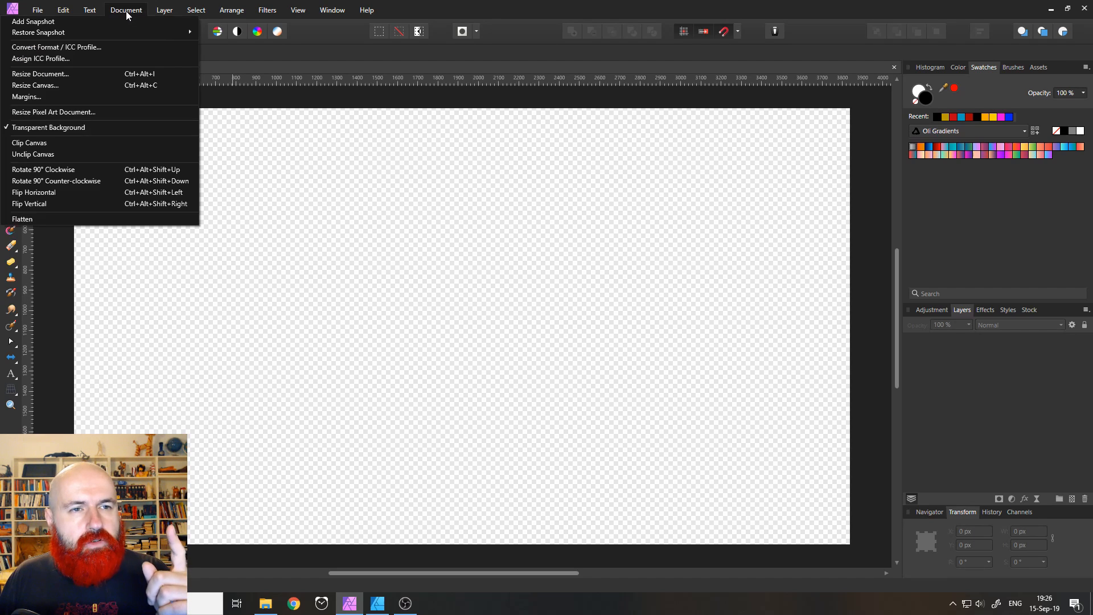
left_click(7, 130)
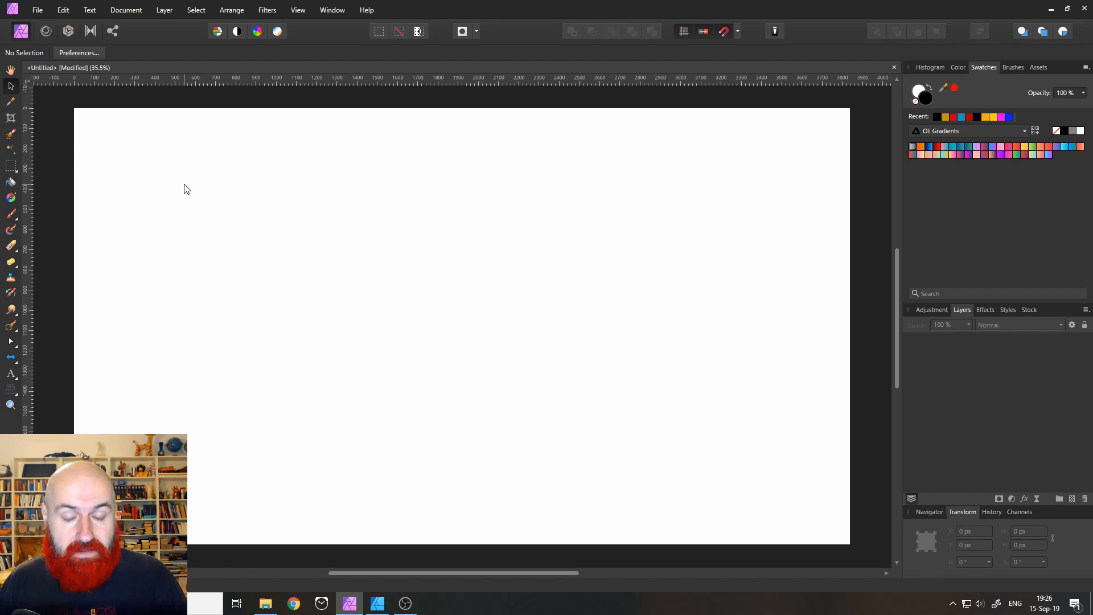
left_click(121, 12)
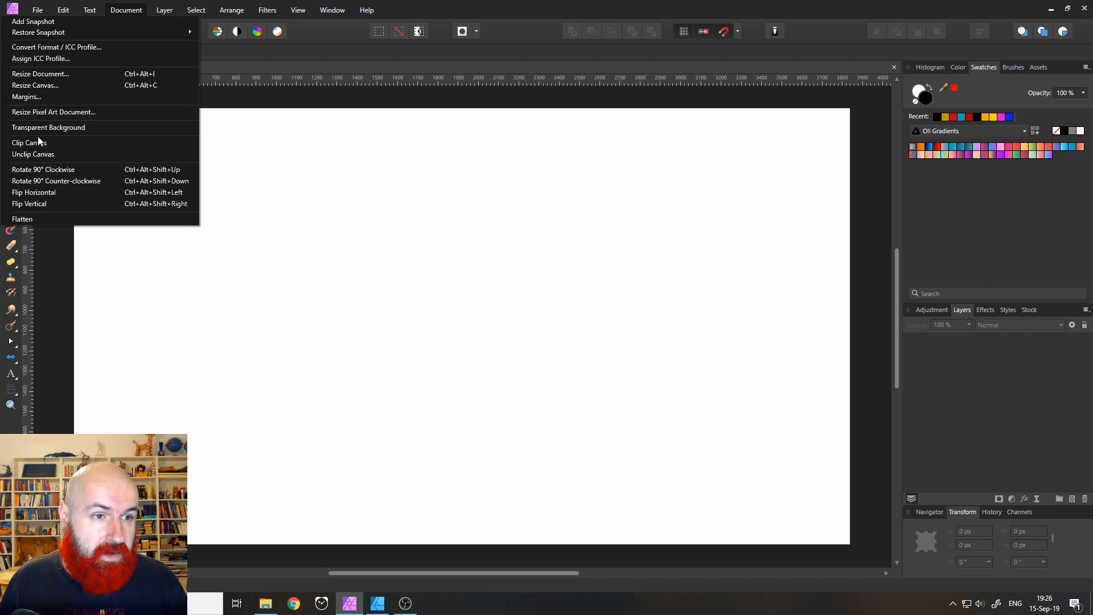
left_click(18, 131)
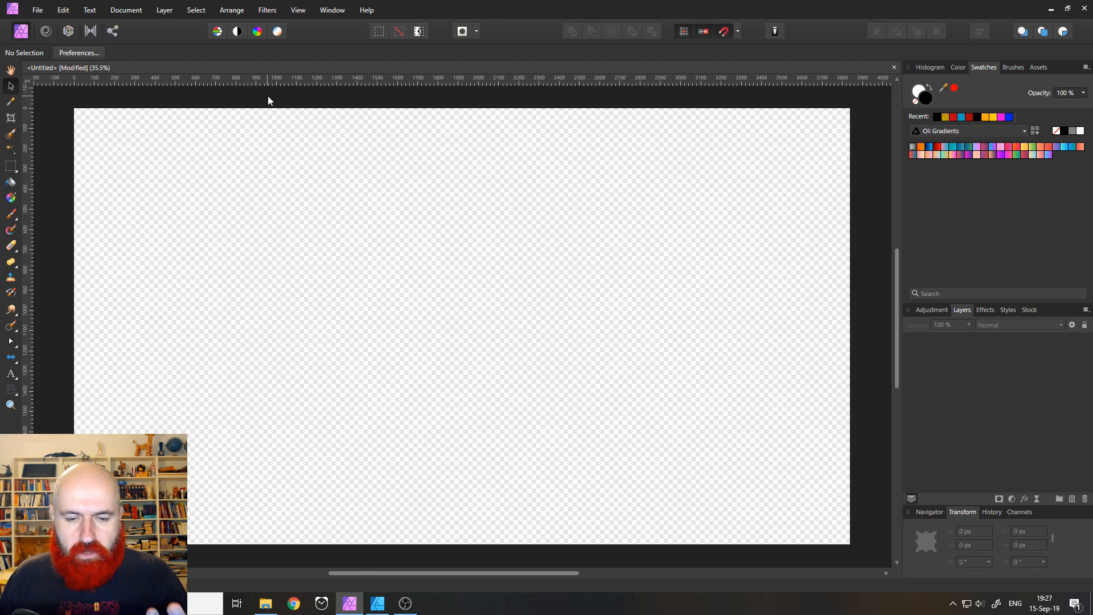
Step: Place the golden puppy photo from the Unsplash "dog" stock results on the canvas and dismiss the photo credit
left_click(1028, 310)
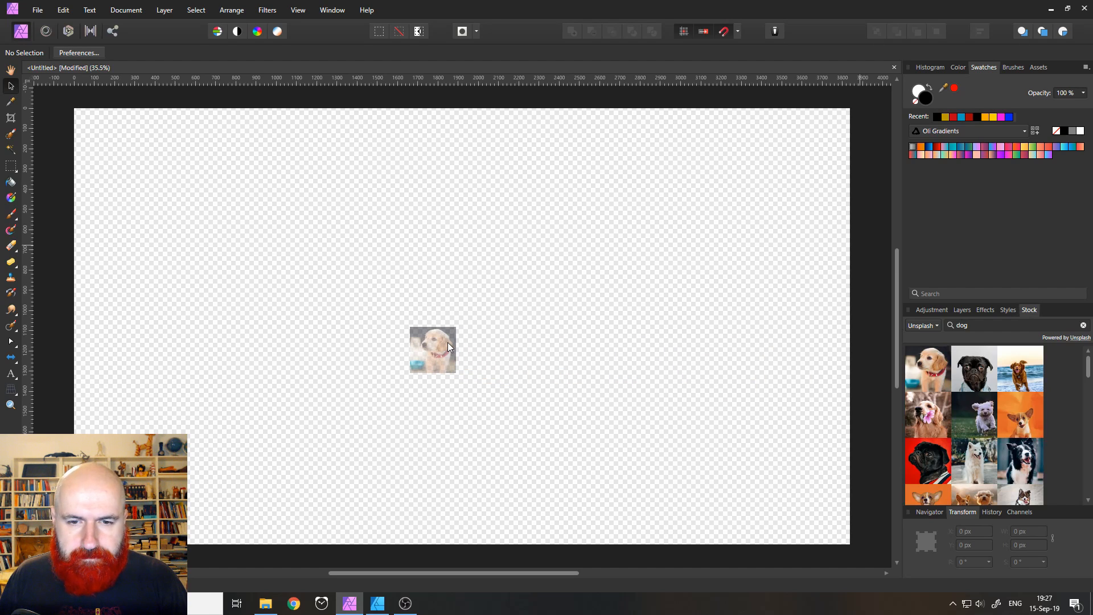
left_click_drag(448, 343, 447, 342)
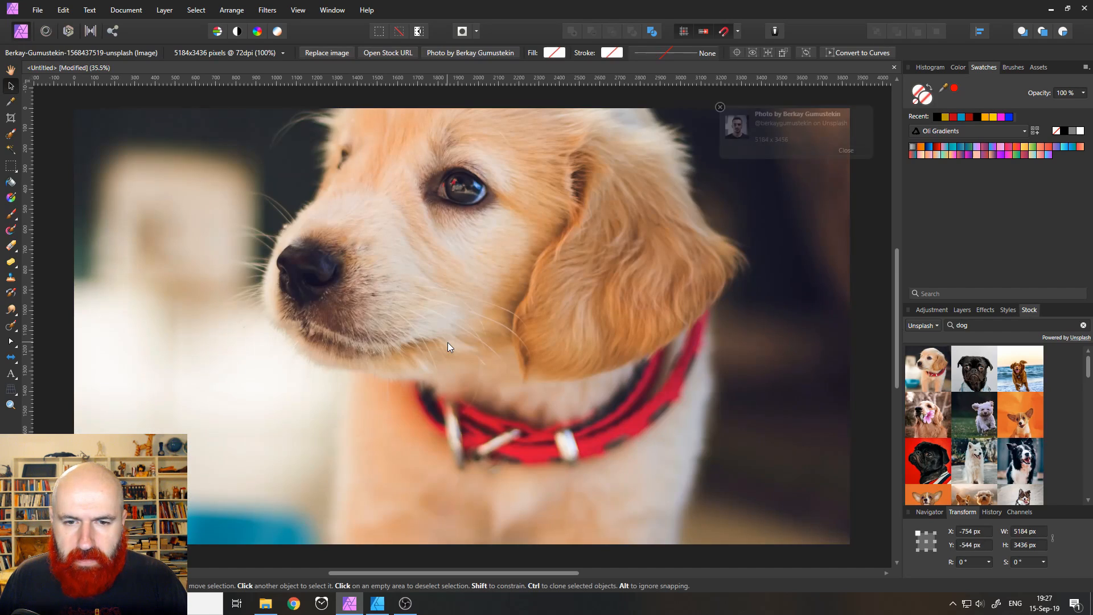
left_click(721, 107)
Step: Scale the puppy photo to about 2674 × 1772 px, move it to about X 759, Y 194 px inside the canvas, and deselect it
scroll(685, 180, "down", 4)
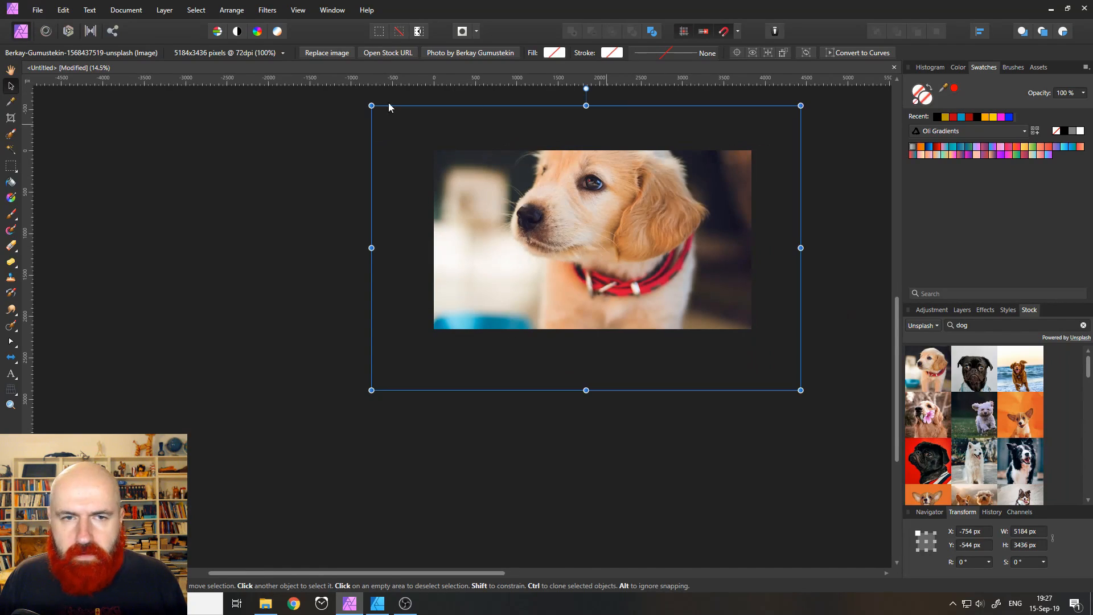
left_click_drag(800, 105, 592, 243)
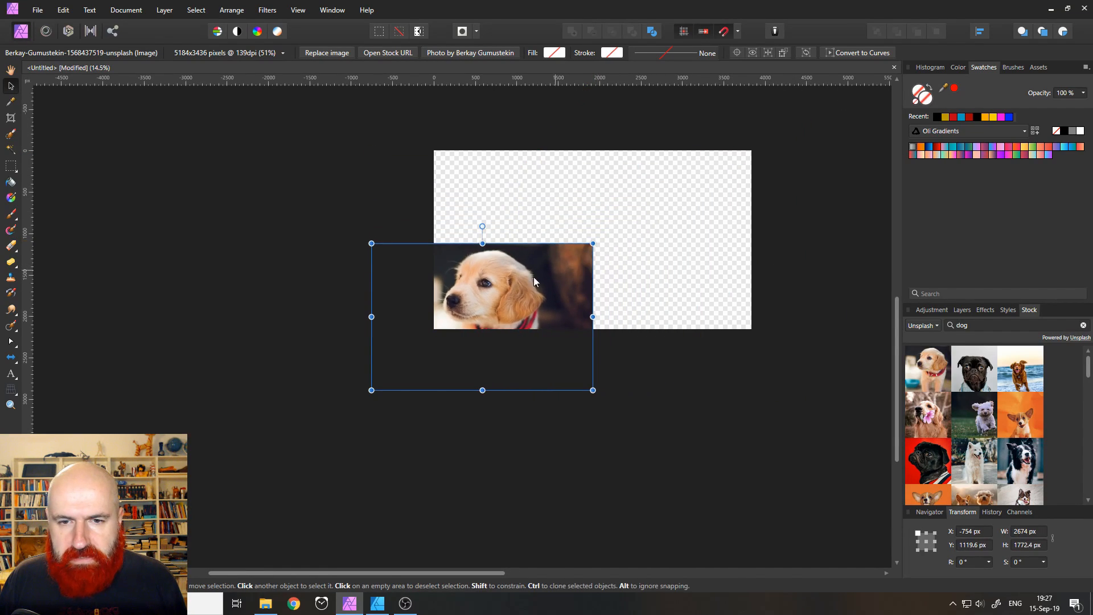
left_click_drag(534, 276, 654, 207)
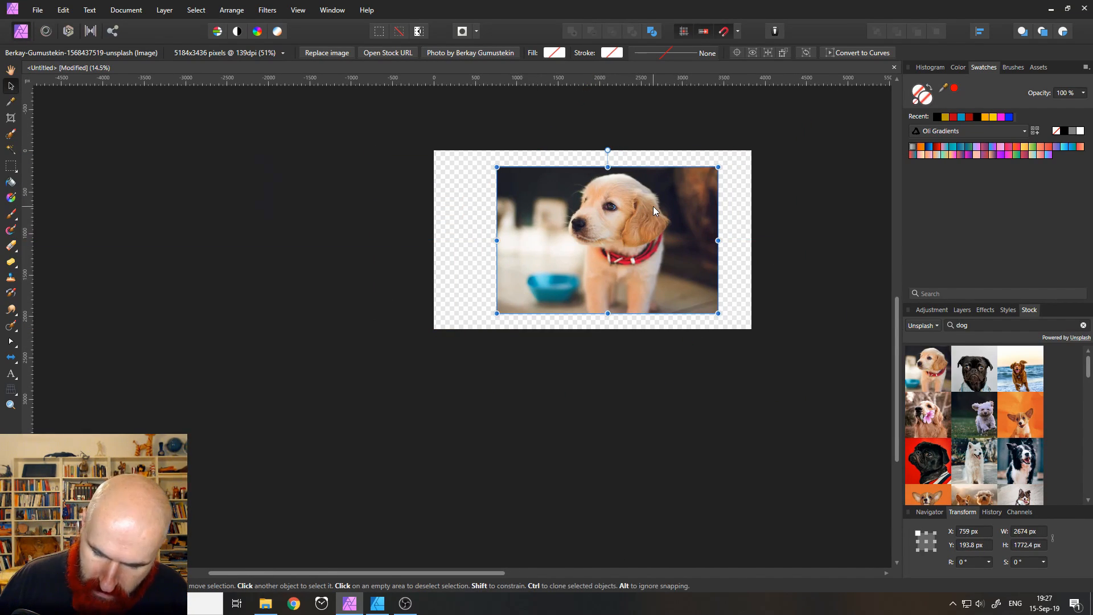
key("ctrl+0")
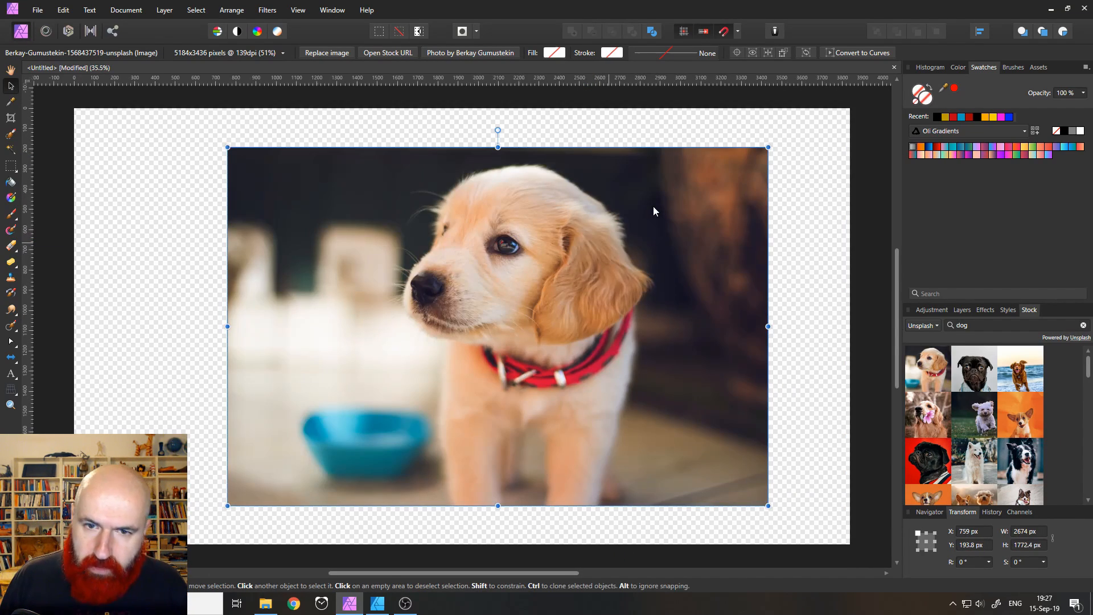
left_click(790, 204)
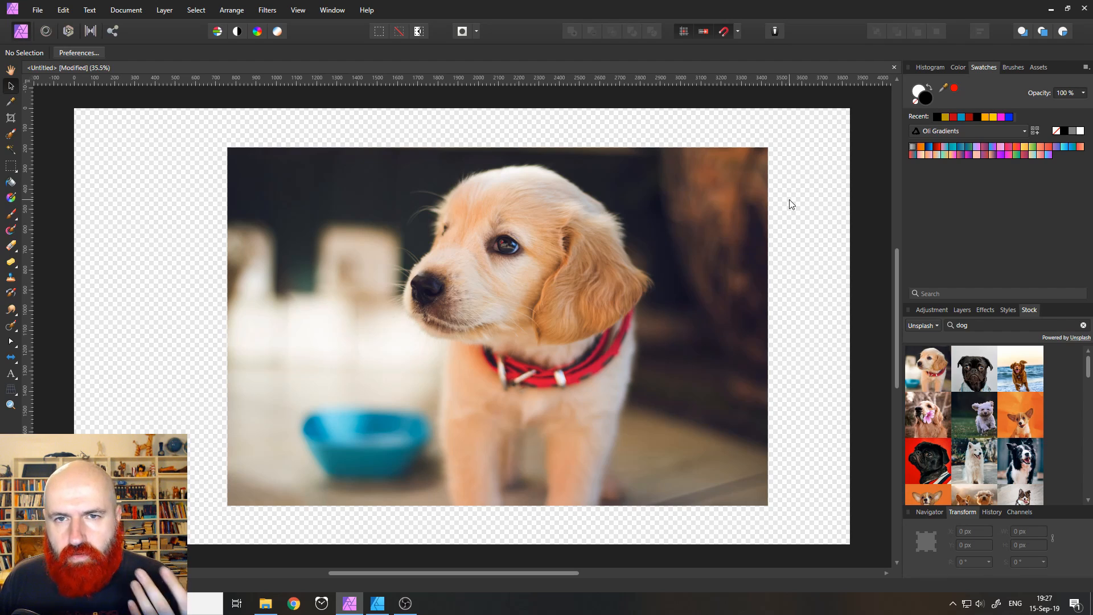
left_click(267, 10)
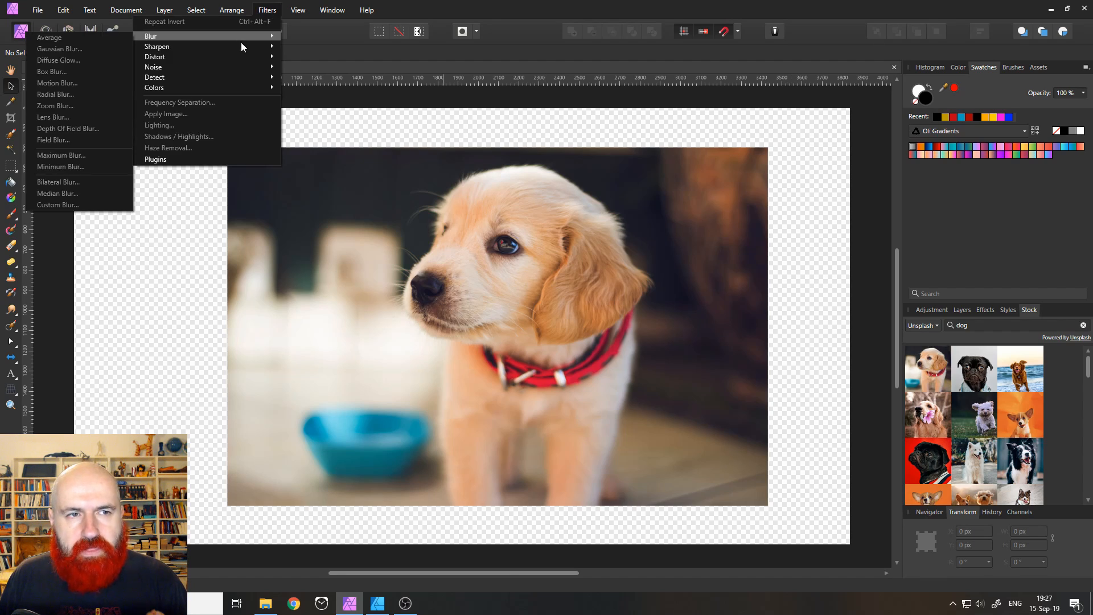
mouse_move(241, 84)
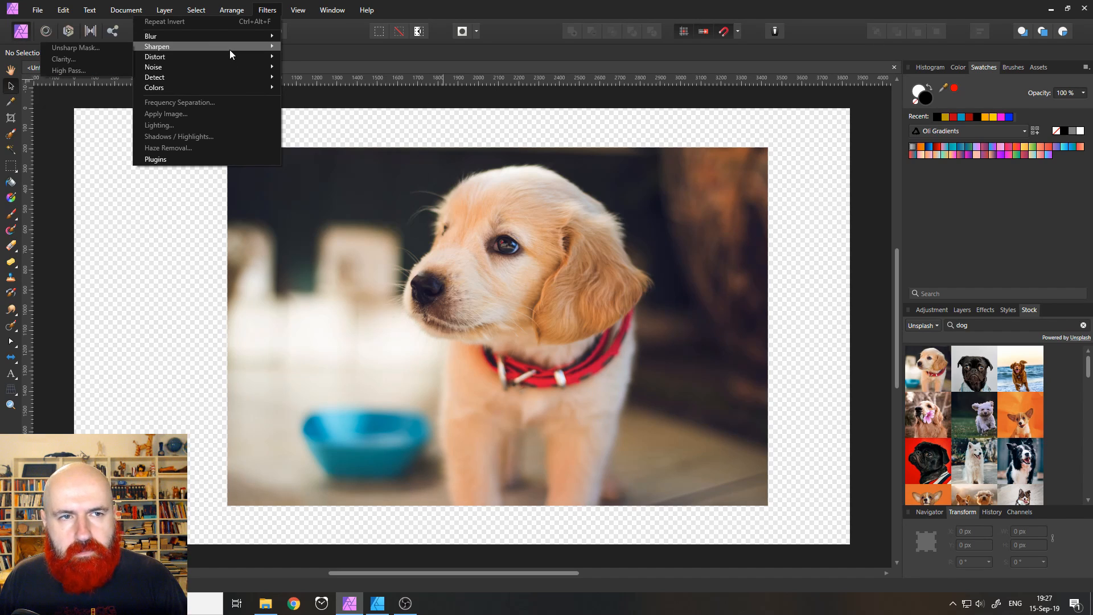
mouse_move(230, 41)
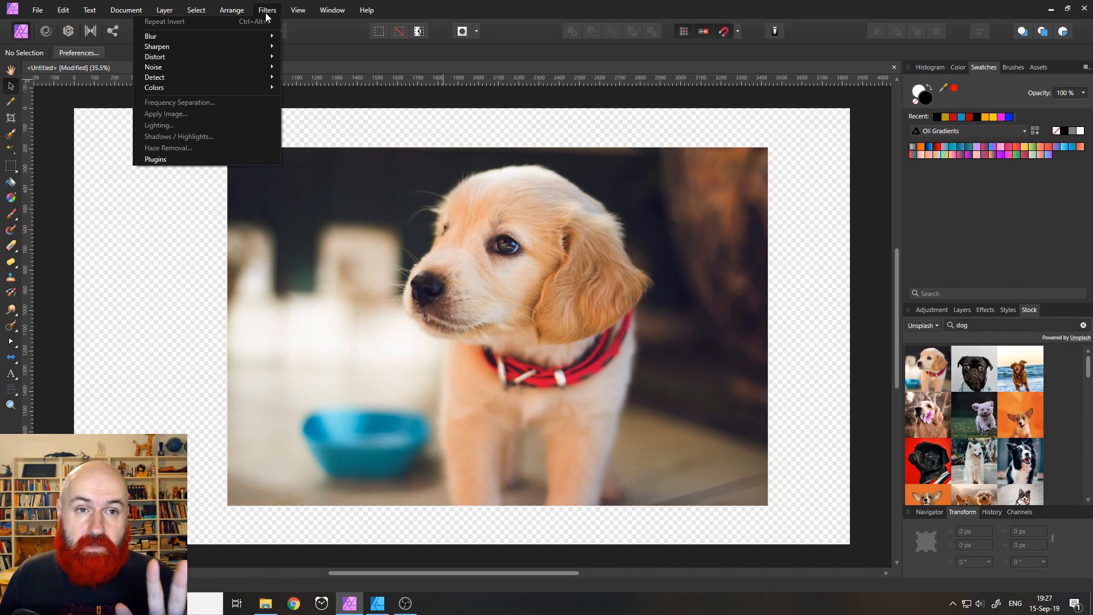
mouse_move(263, 30)
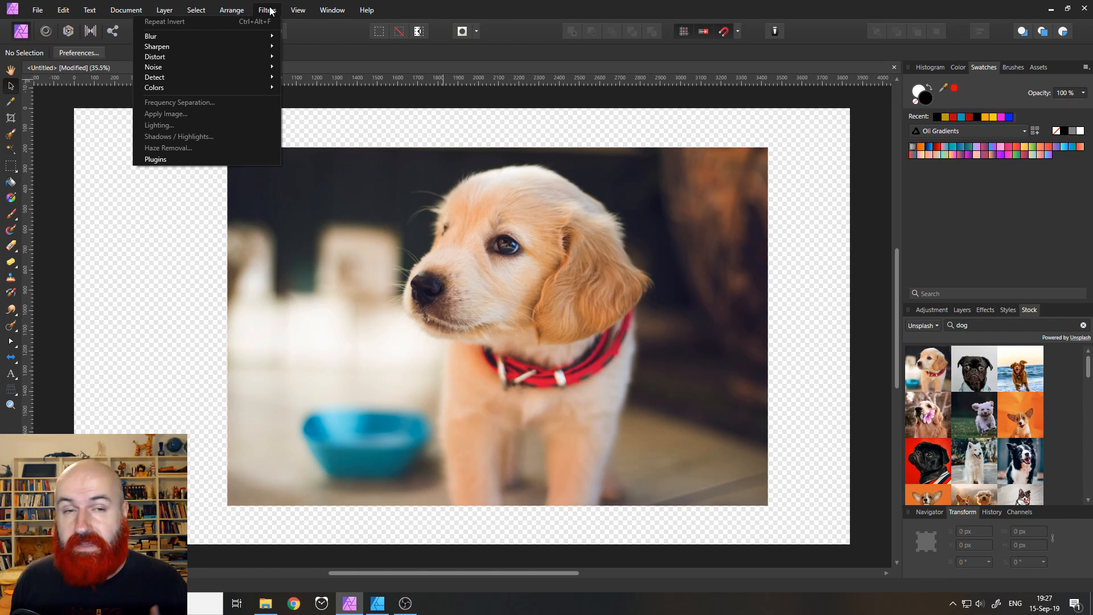
left_click(271, 11)
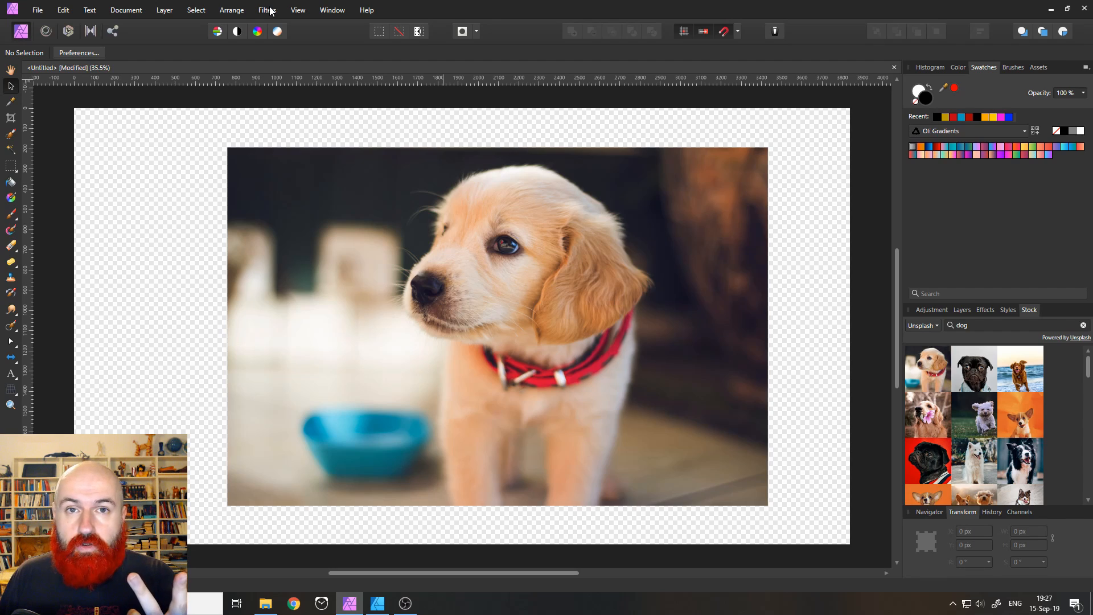
Step: Select the puppy photo layer, give it an outer shadow with radius 25.7 px and offset 32.8 px, and switch that shadow off
left_click(962, 312)
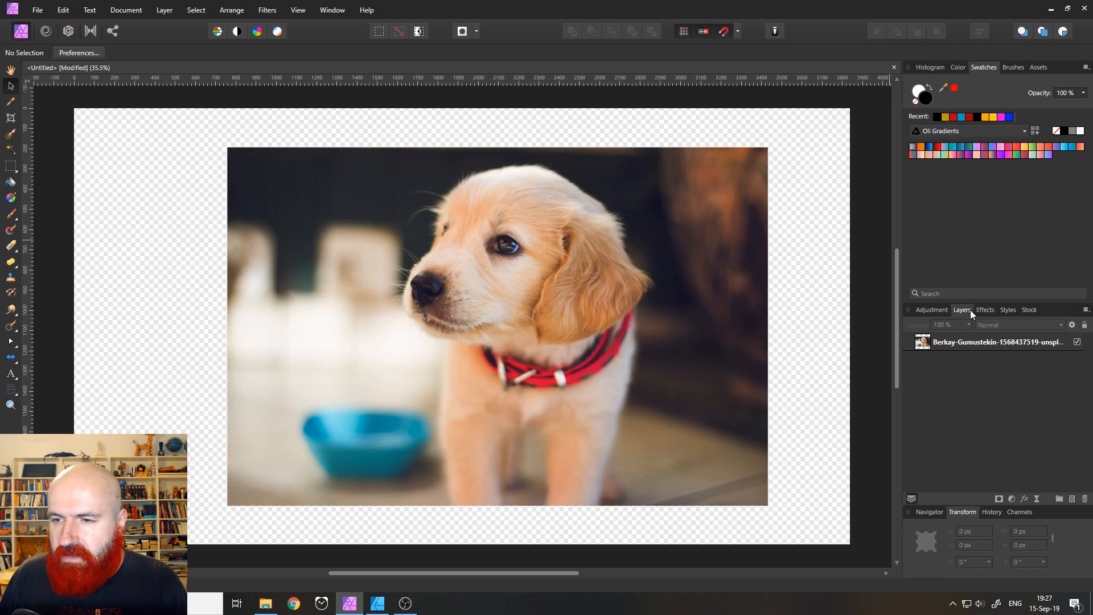
left_click(955, 344)
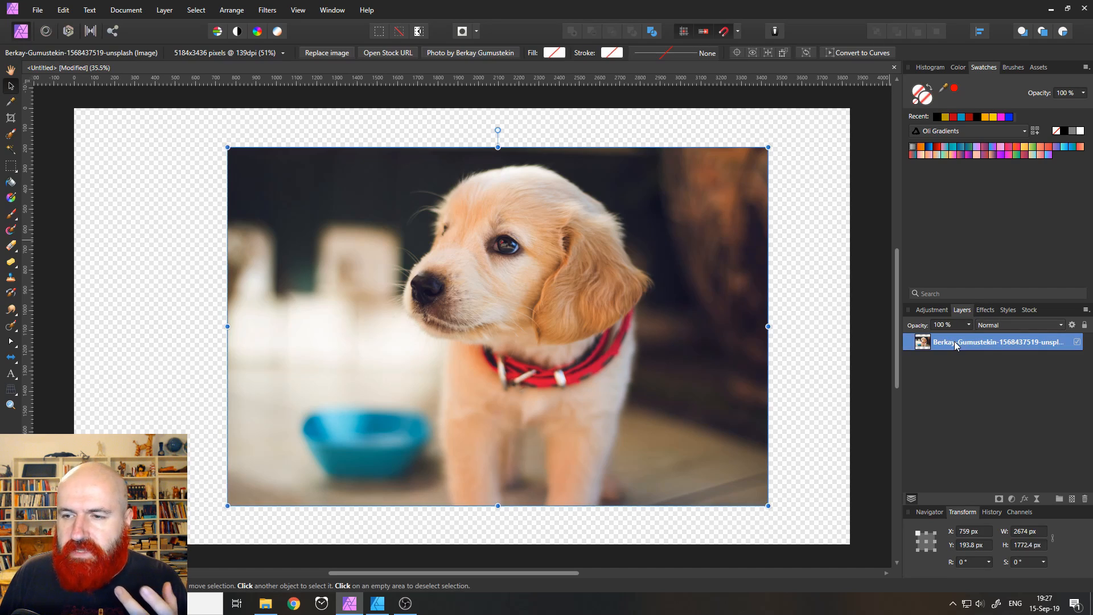
left_click(986, 310)
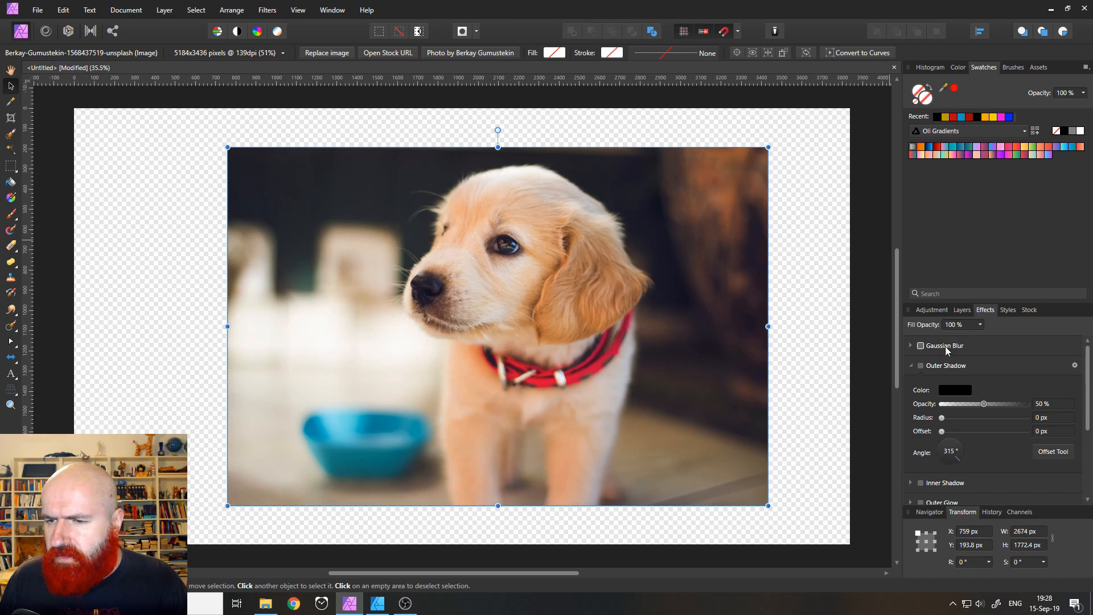
left_click_drag(942, 417, 993, 417)
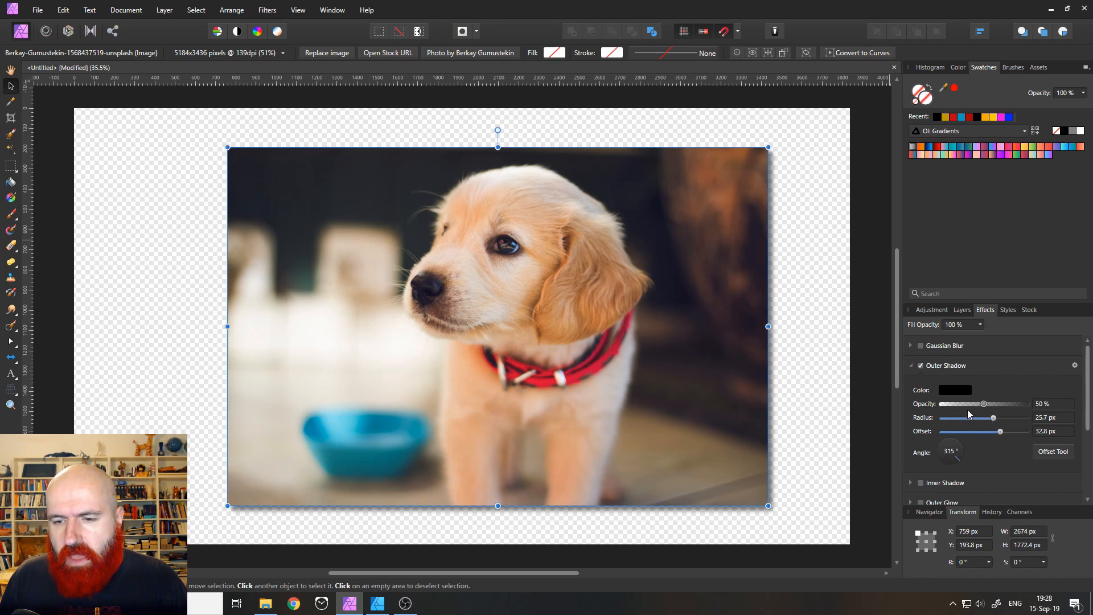
left_click(921, 366)
left_click(960, 310)
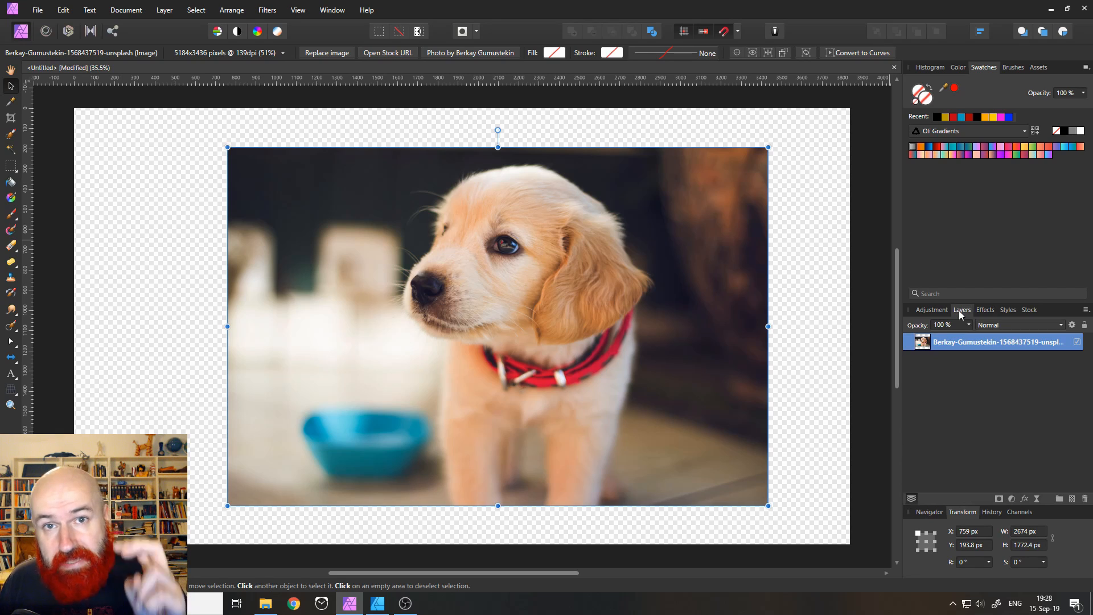
left_click(1012, 500)
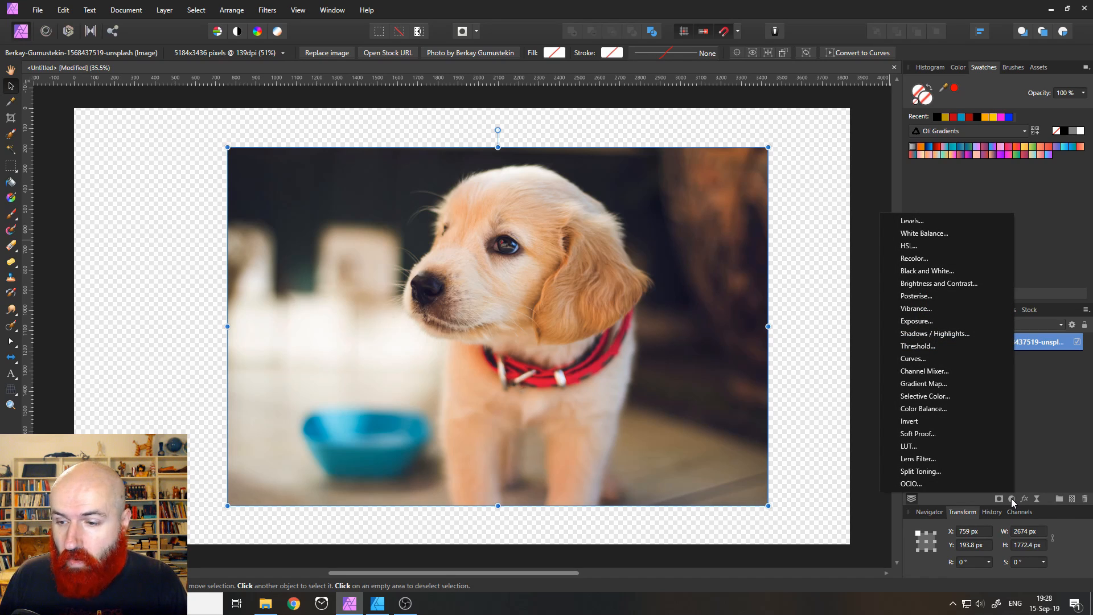
left_click(1036, 499)
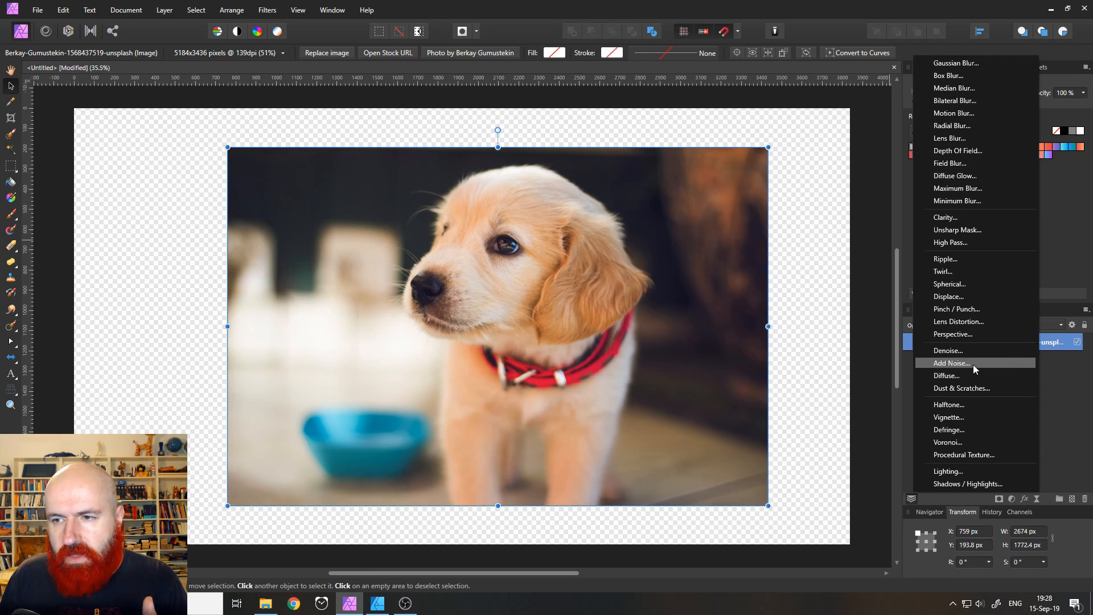
left_click(267, 9)
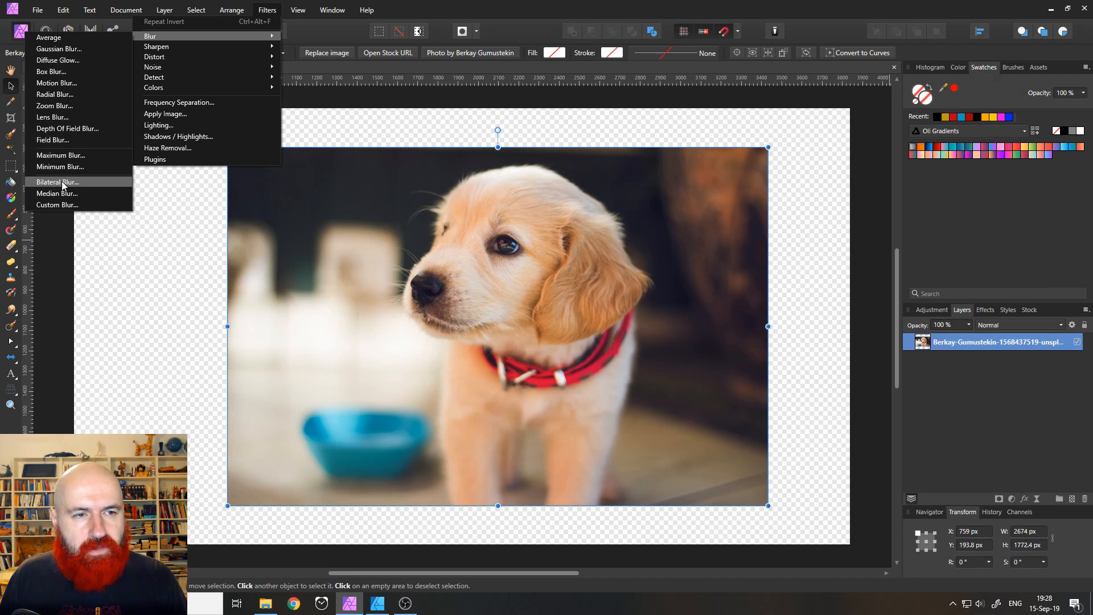
left_click(267, 10)
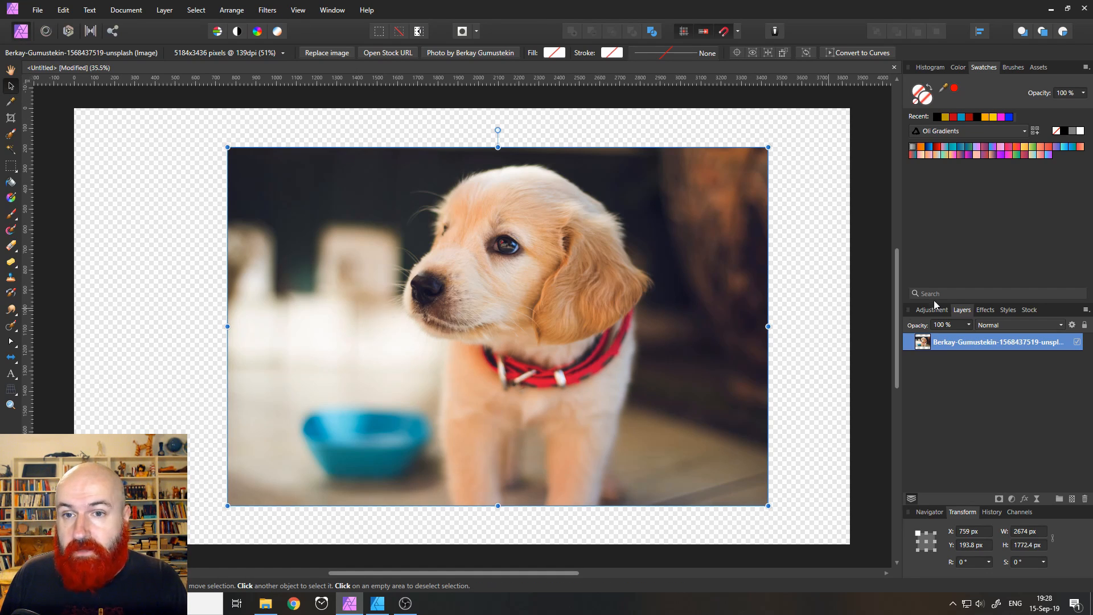
Step: Add a strong live Gaussian Blur filter to the puppy photo and expand the photo layer to select the nested filter
left_click(1037, 499)
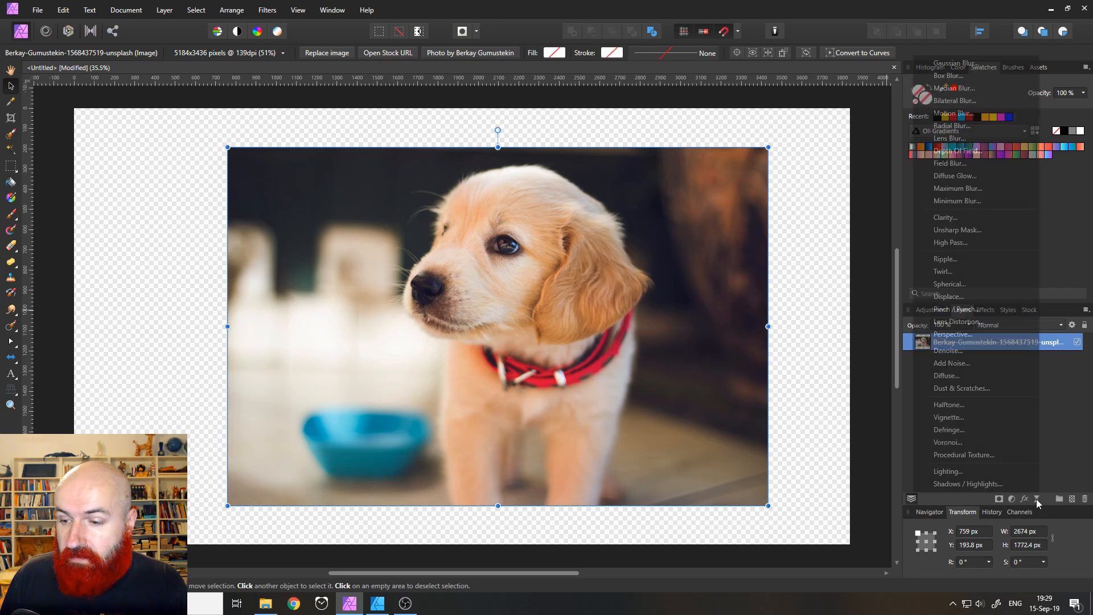
left_click(963, 65)
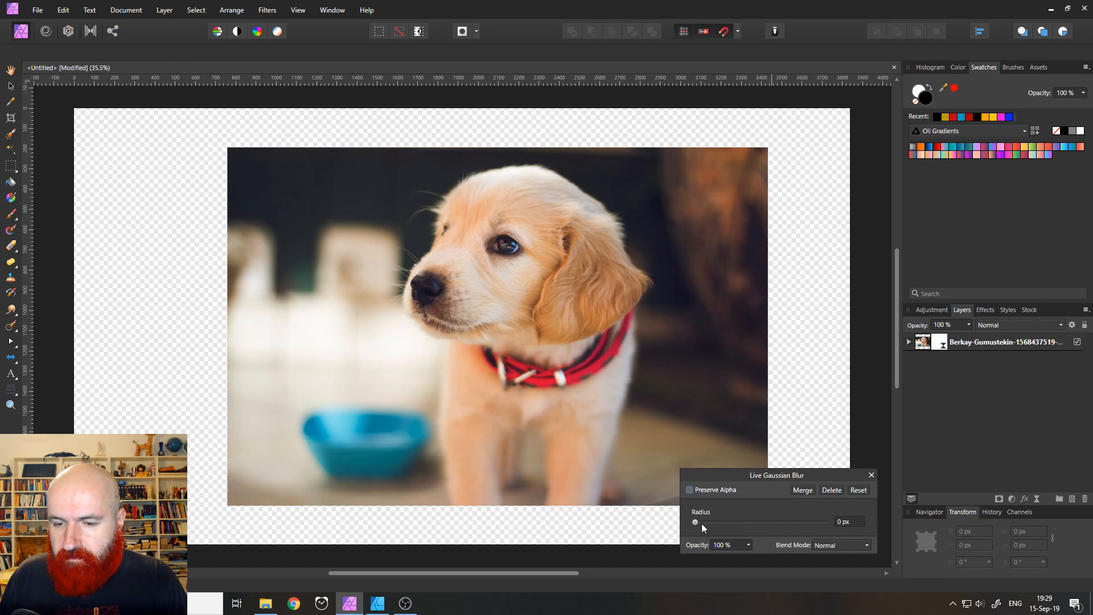
left_click_drag(702, 523, 775, 526)
left_click(872, 475)
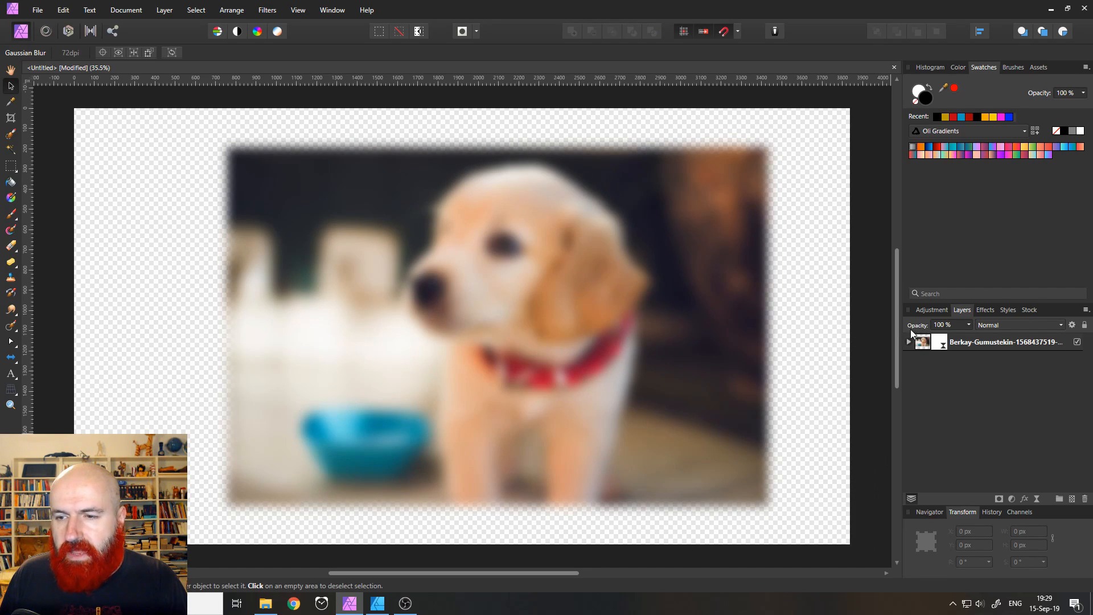
left_click(917, 342)
left_click(909, 342)
left_click(944, 358)
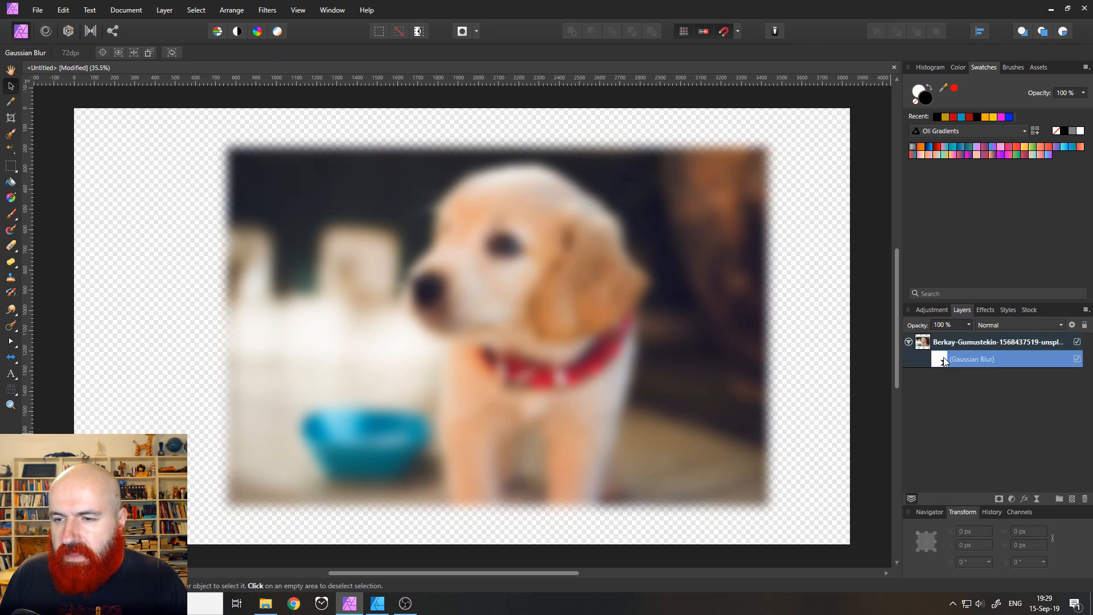
Step: Switch the Gaussian Blur off and back on, and move it out of the photo, first above and finally below the photo layer
left_click(1077, 359)
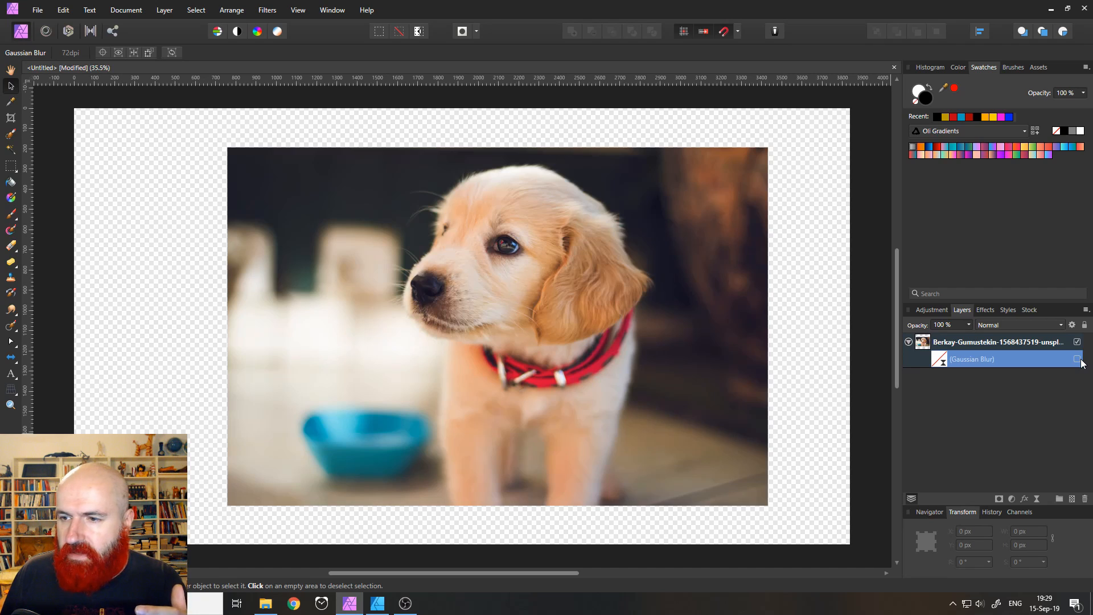
left_click(1078, 359)
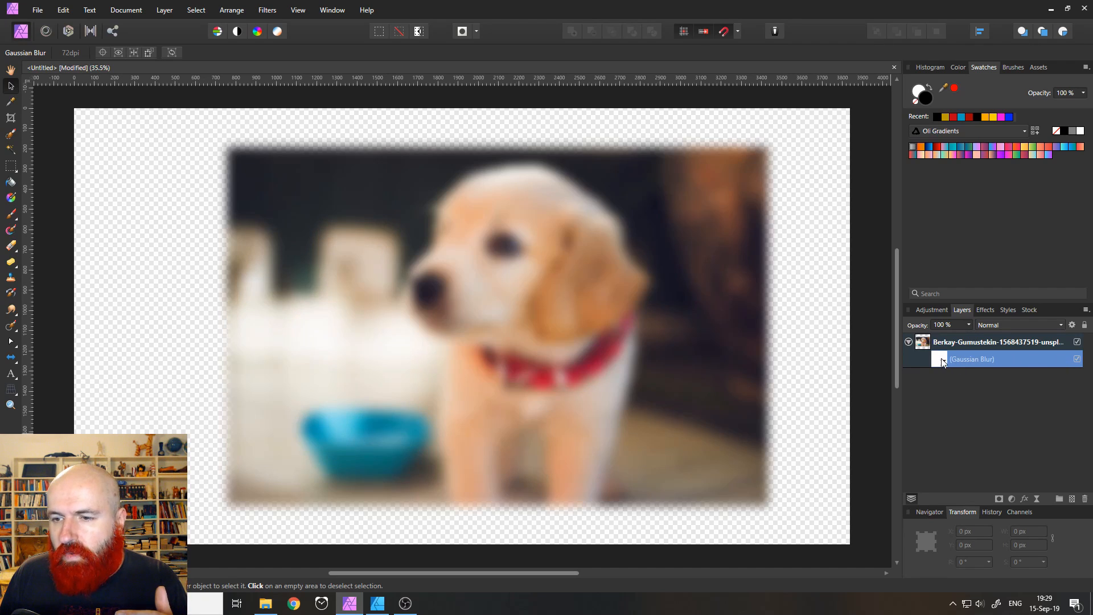
left_click_drag(941, 360, 932, 341)
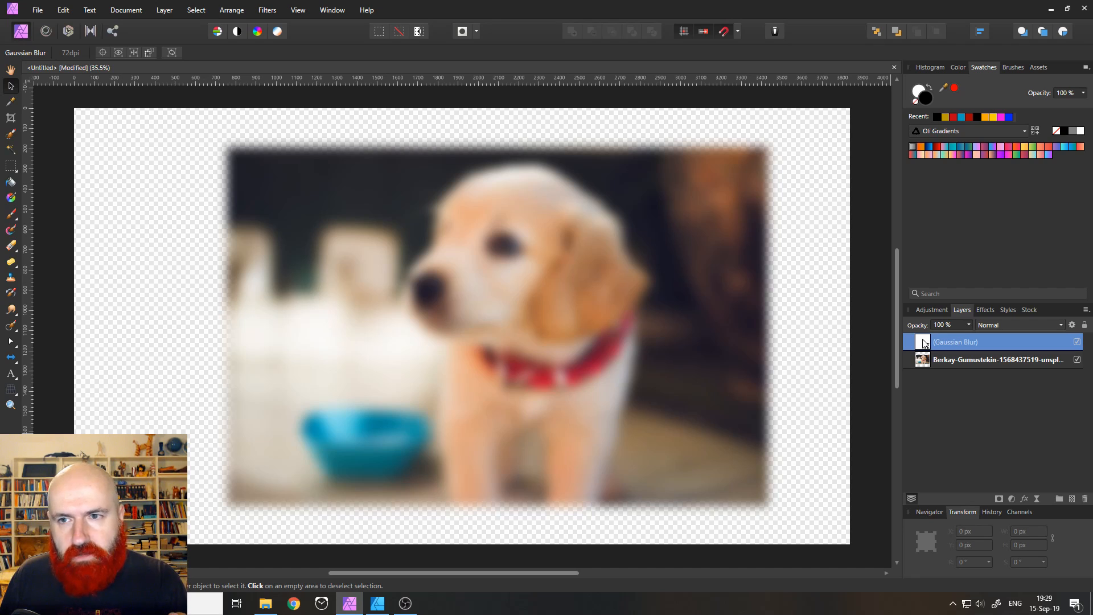
left_click_drag(923, 342, 931, 384)
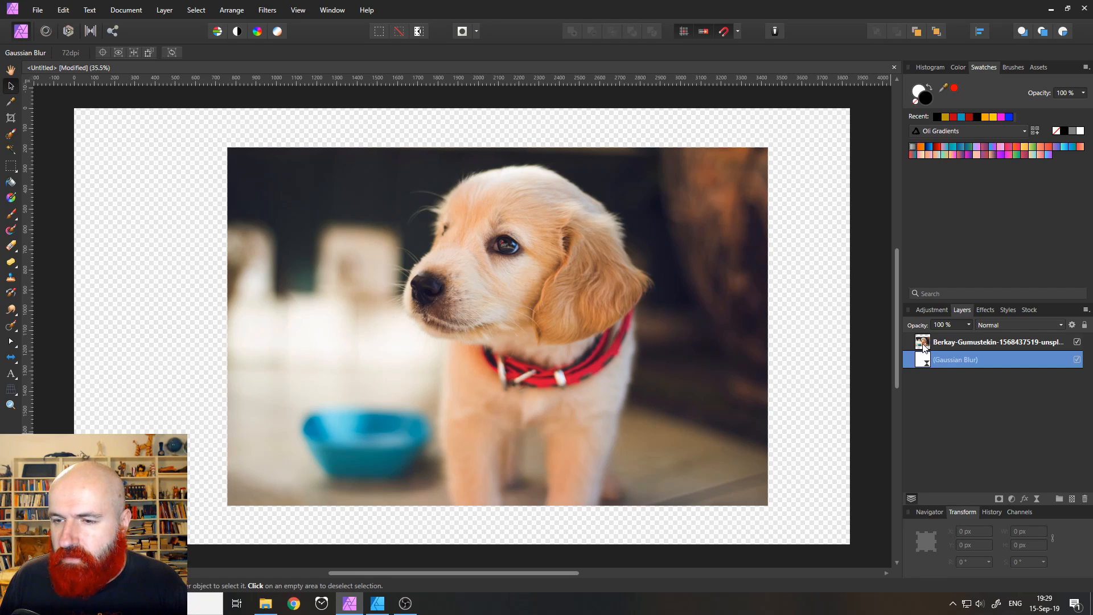
Step: Add a Recolor adjustment with hue 0° and saturation 100 % above the puppy photo and move it directly beneath the photo layer
left_click(945, 343)
left_click(1012, 499)
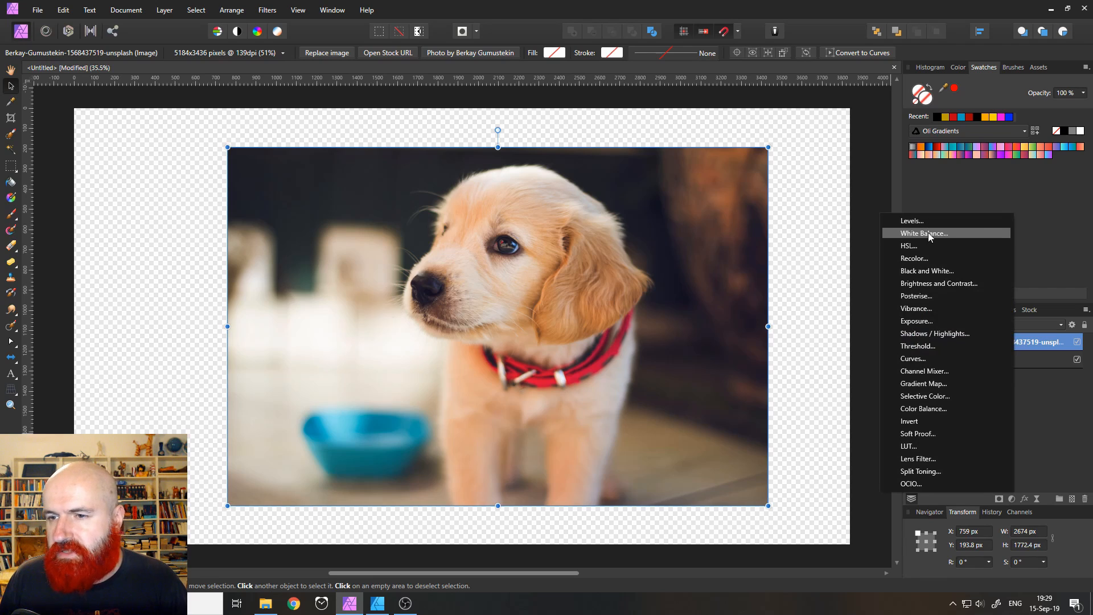
left_click(915, 258)
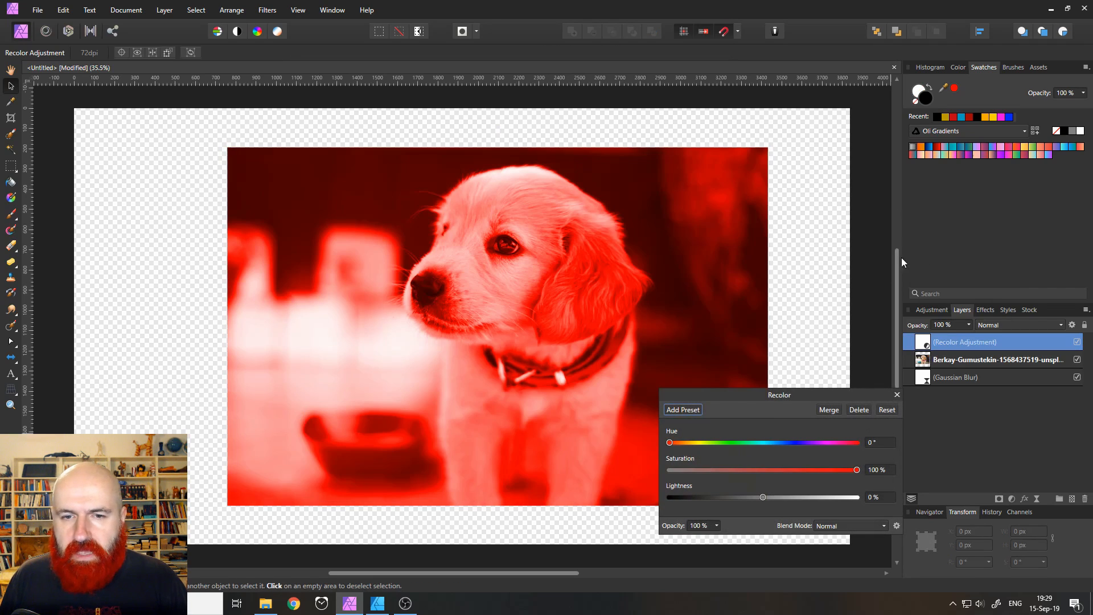
left_click(897, 395)
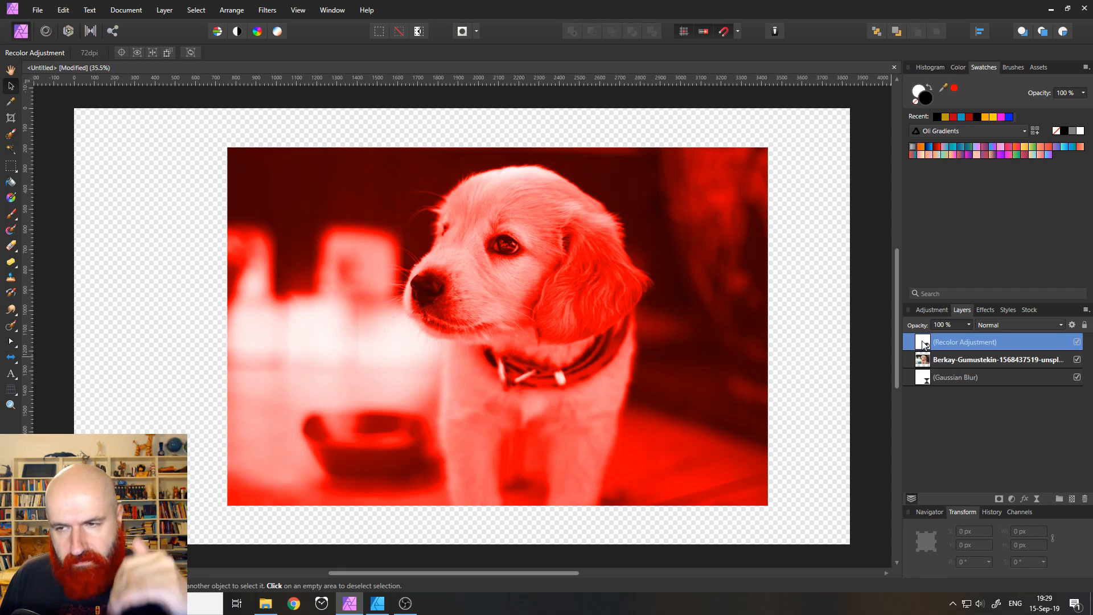
left_click_drag(922, 344, 923, 364)
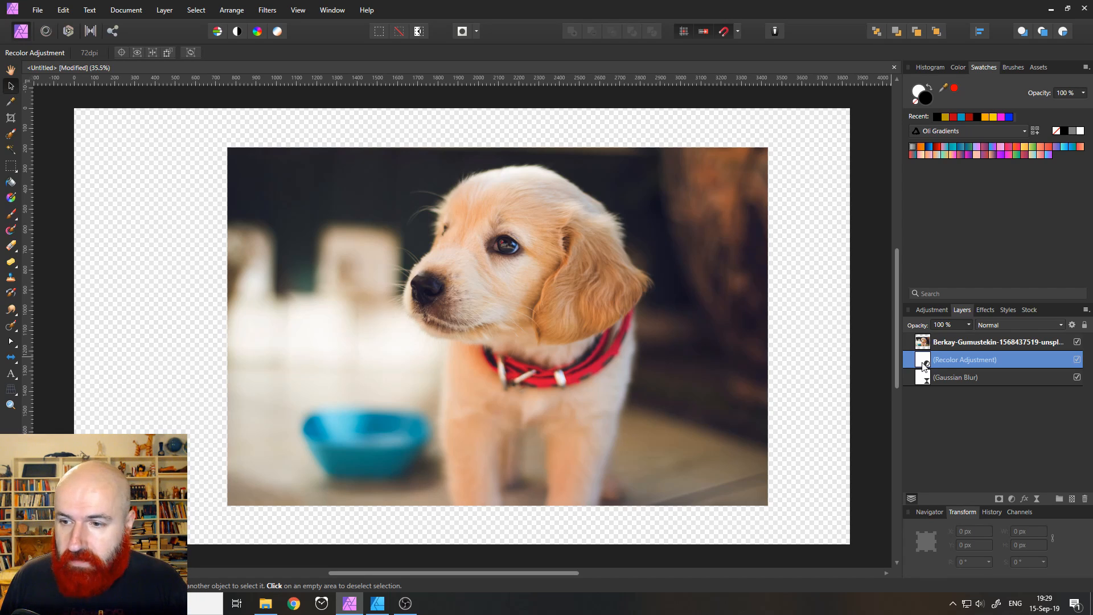
Step: Delete the Recolor adjustment and the Gaussian Blur filter layers
left_click(1085, 499)
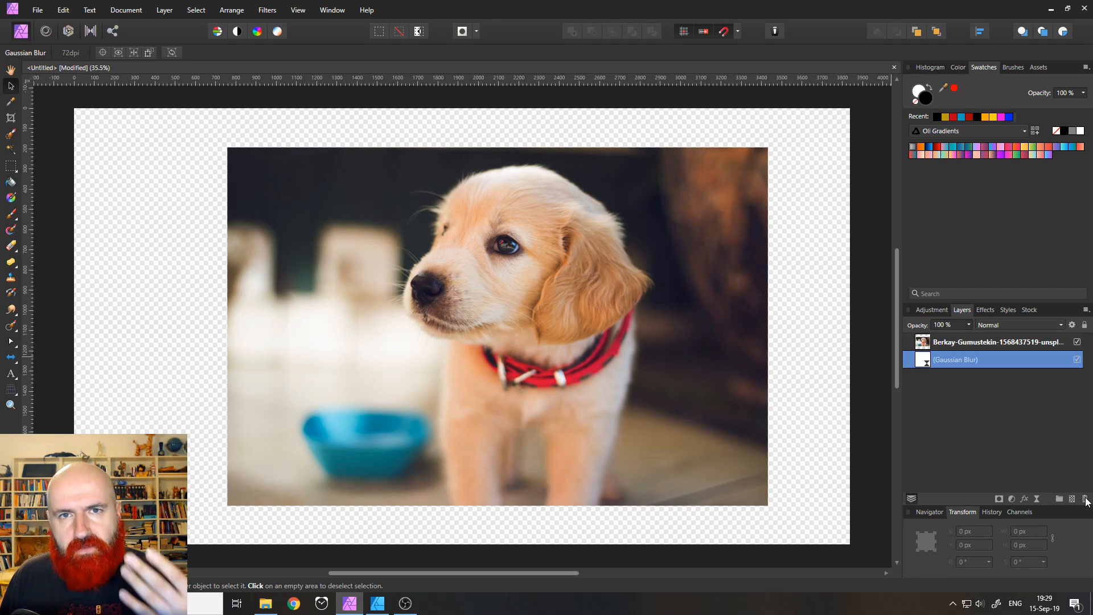
left_click(1085, 499)
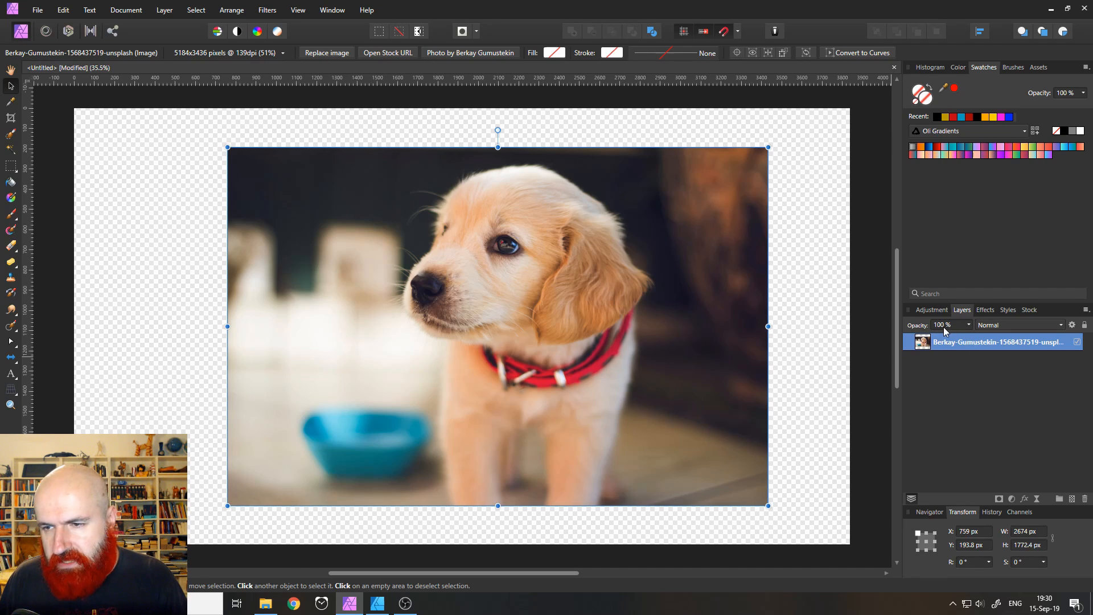
Step: Turn the puppy photo's outer shadow effect back on
left_click(986, 310)
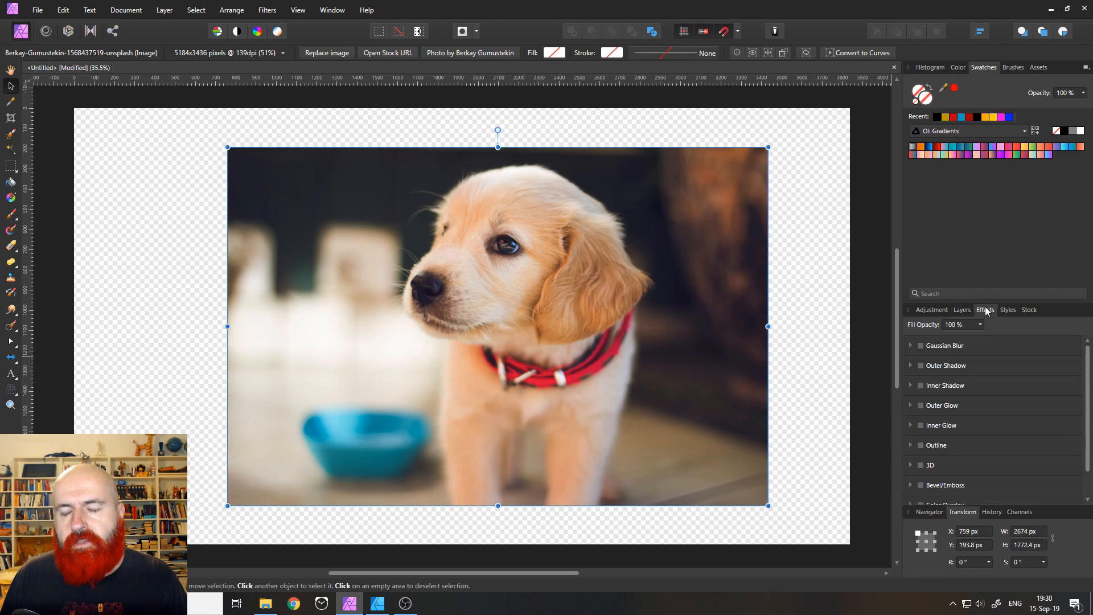
left_click(922, 366)
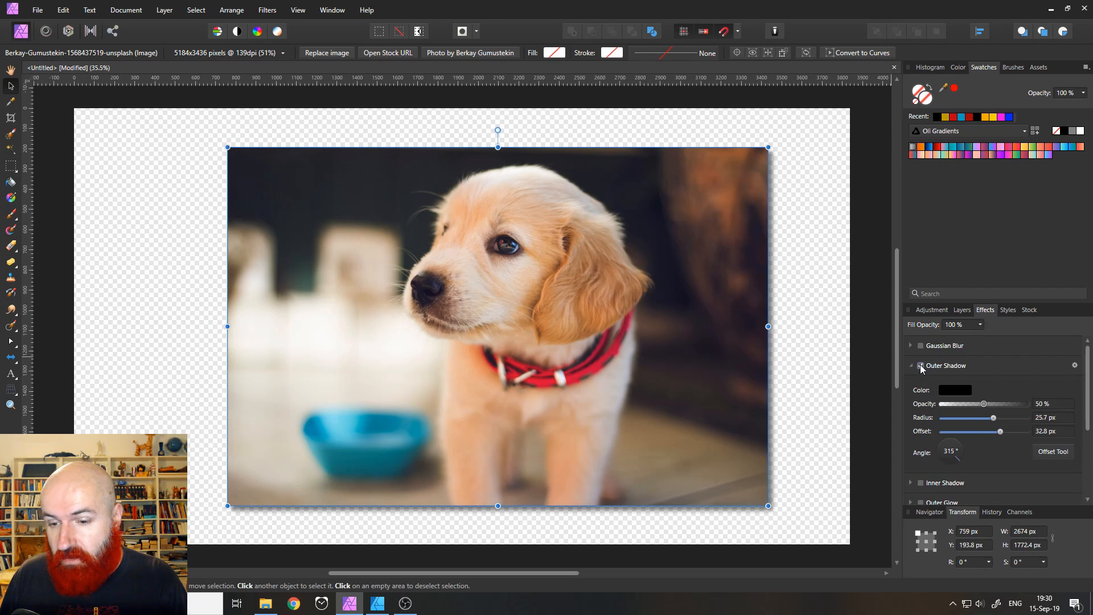
Step: Lower the puppy photo layer's opacity to 0 %, deselect it, and reselect it to restore the opacity to 100 %
left_click(963, 310)
left_click(968, 325)
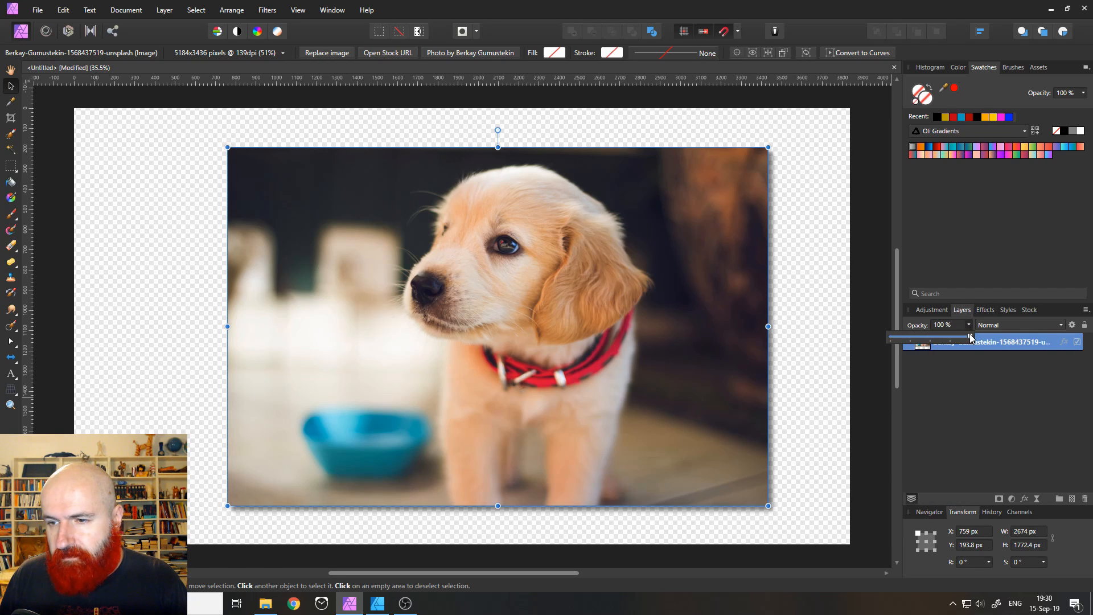
left_click_drag(971, 337, 864, 340)
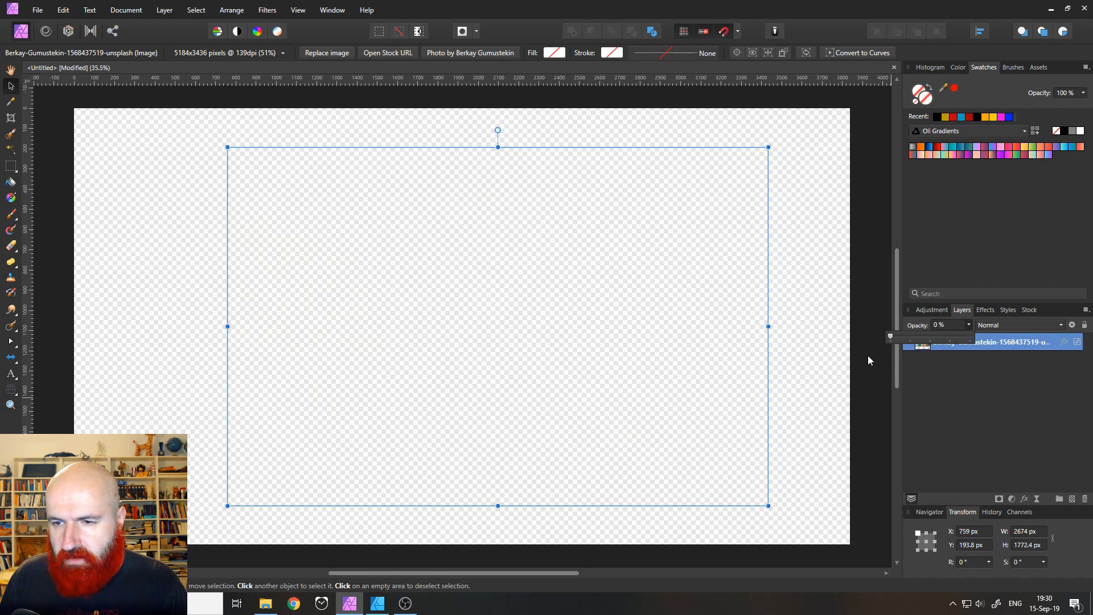
left_click(801, 351)
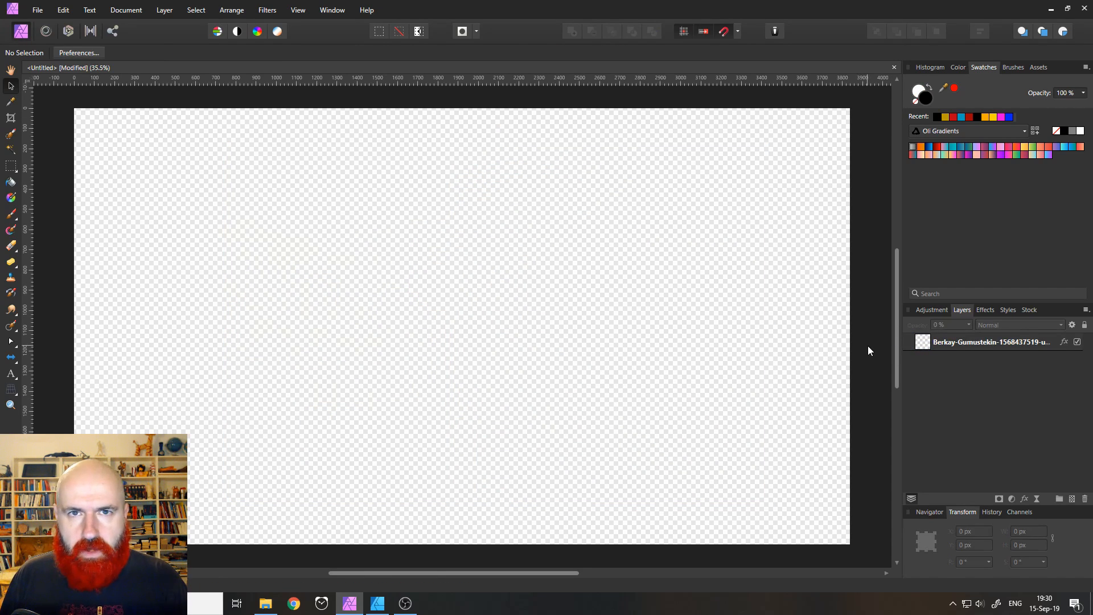
left_click(929, 344)
left_click(968, 325)
left_click_drag(971, 337, 1057, 341)
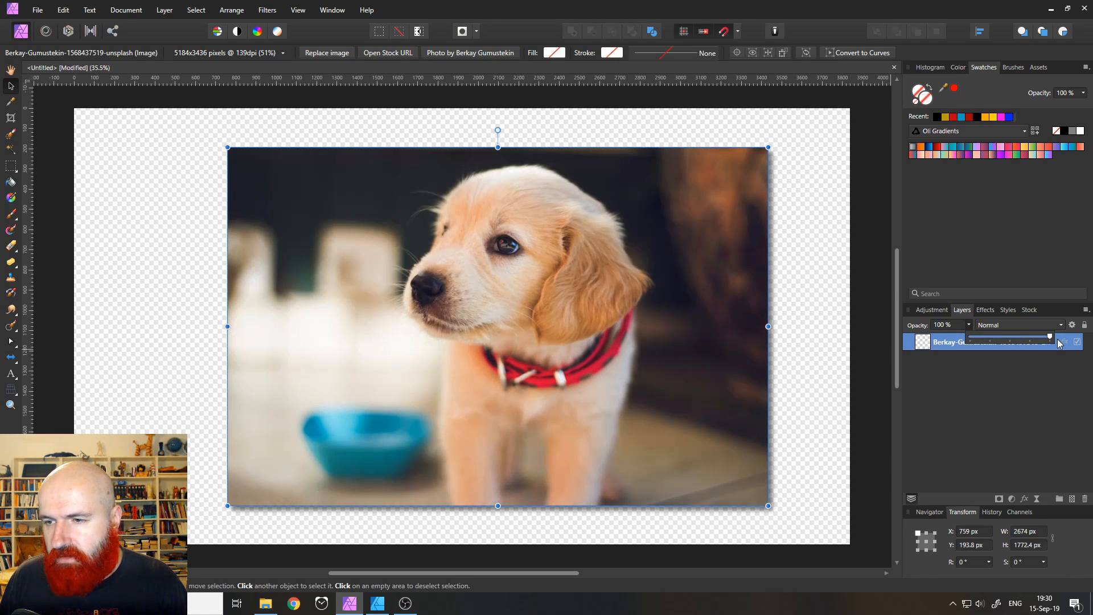
Step: Set the puppy photo's fill opacity to 0 % in its layer effects and deselect the photo
left_click(986, 311)
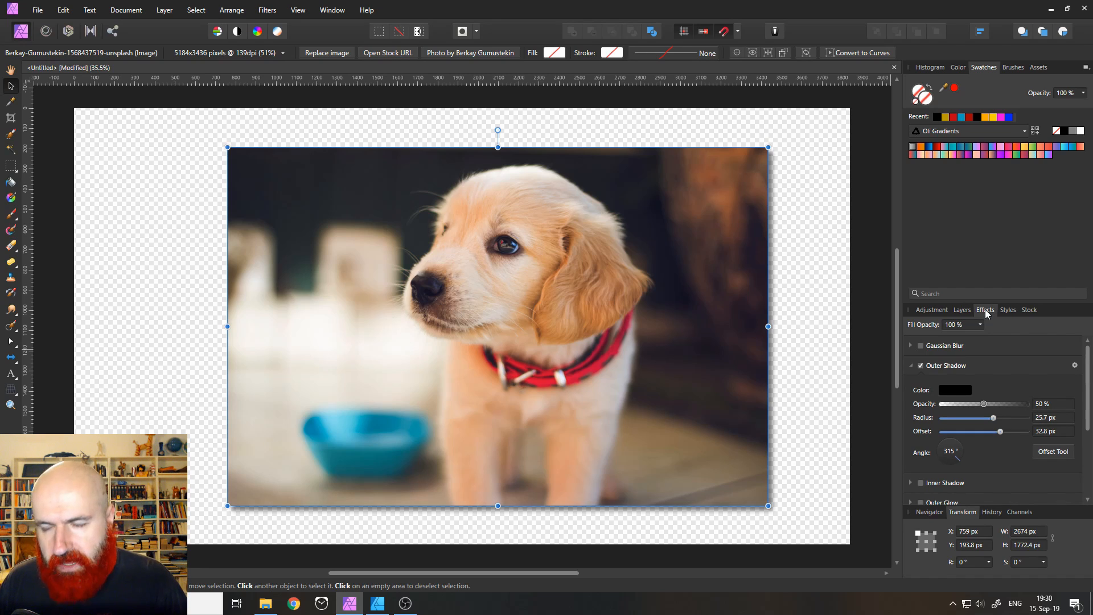
left_click(981, 327)
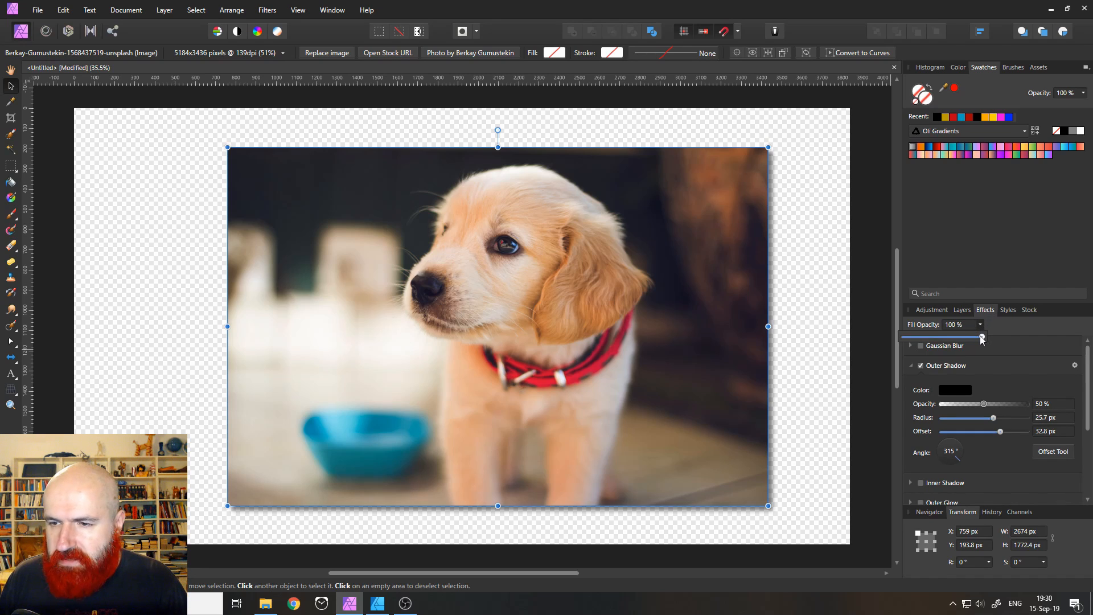
left_click_drag(981, 338, 897, 338)
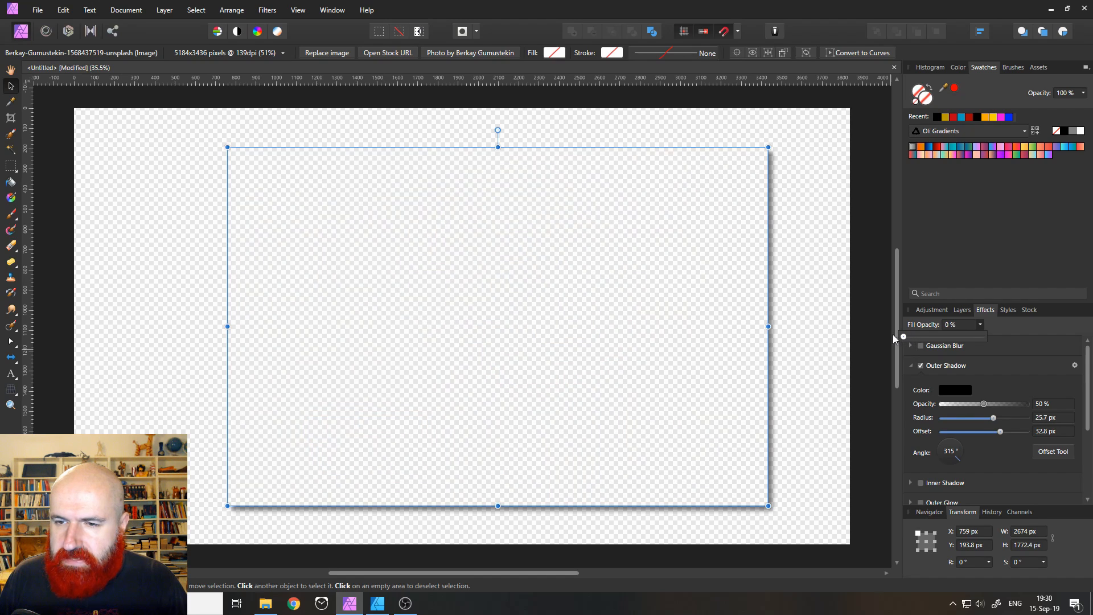
left_click(823, 336)
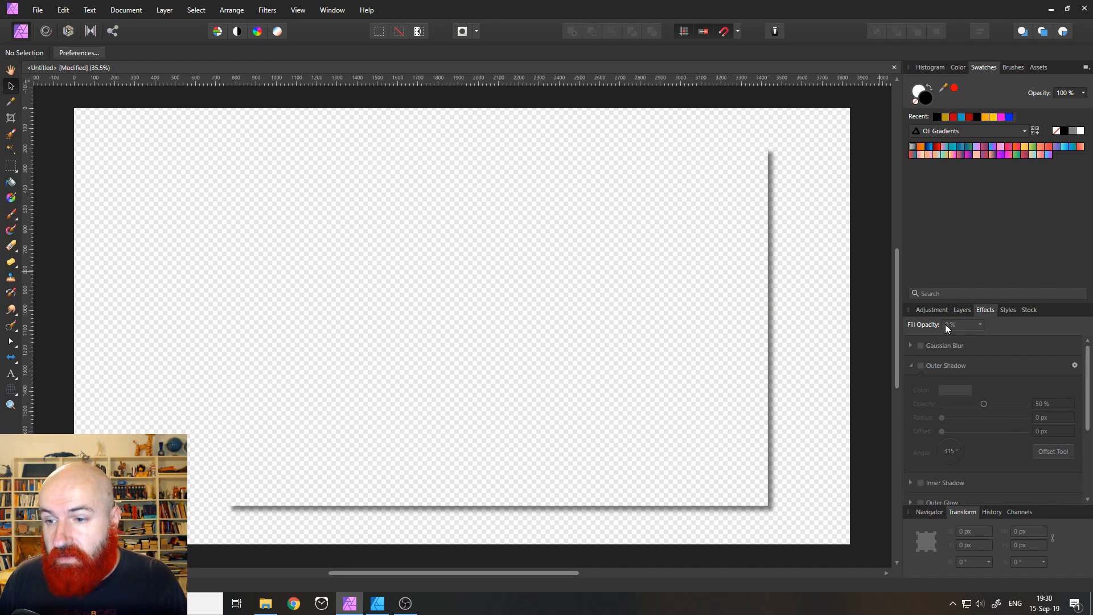
Step: Reselect the puppy photo layer and review its fill opacity and outer shadow settings
left_click(962, 309)
left_click(937, 341)
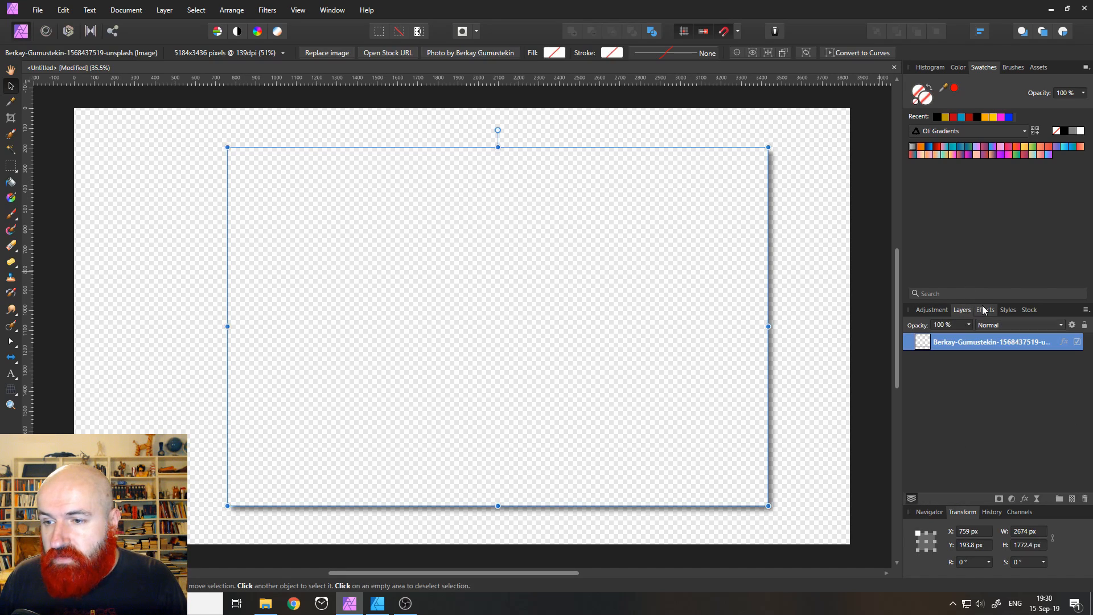
left_click(984, 310)
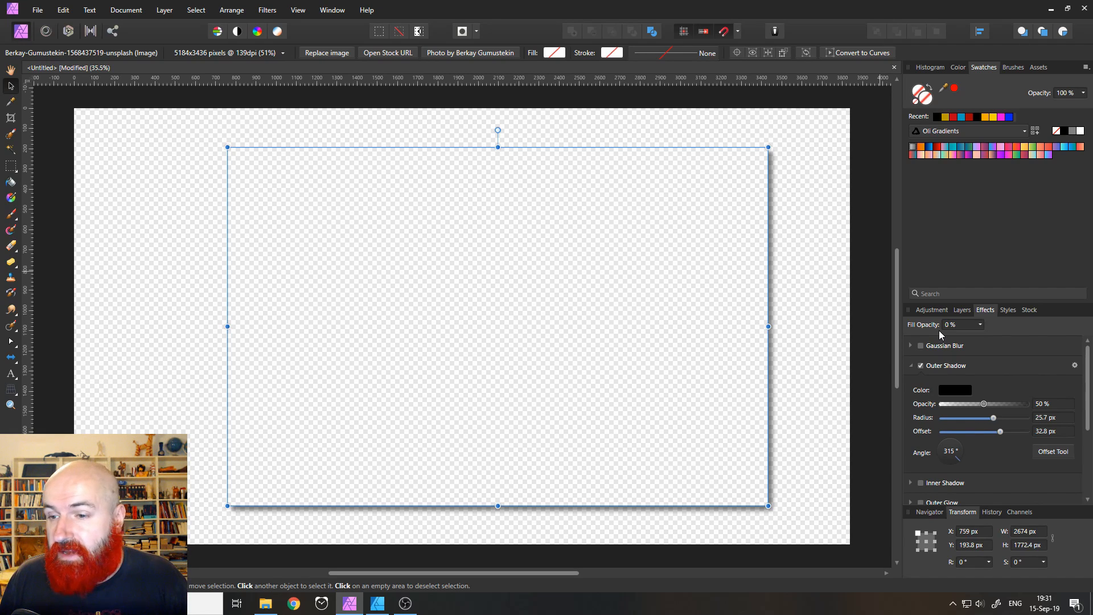
Step: Restore the puppy photo's fill opacity to 100 %, then delete the photo and return to the layer list
left_click(980, 324)
left_click_drag(980, 336, 1082, 341)
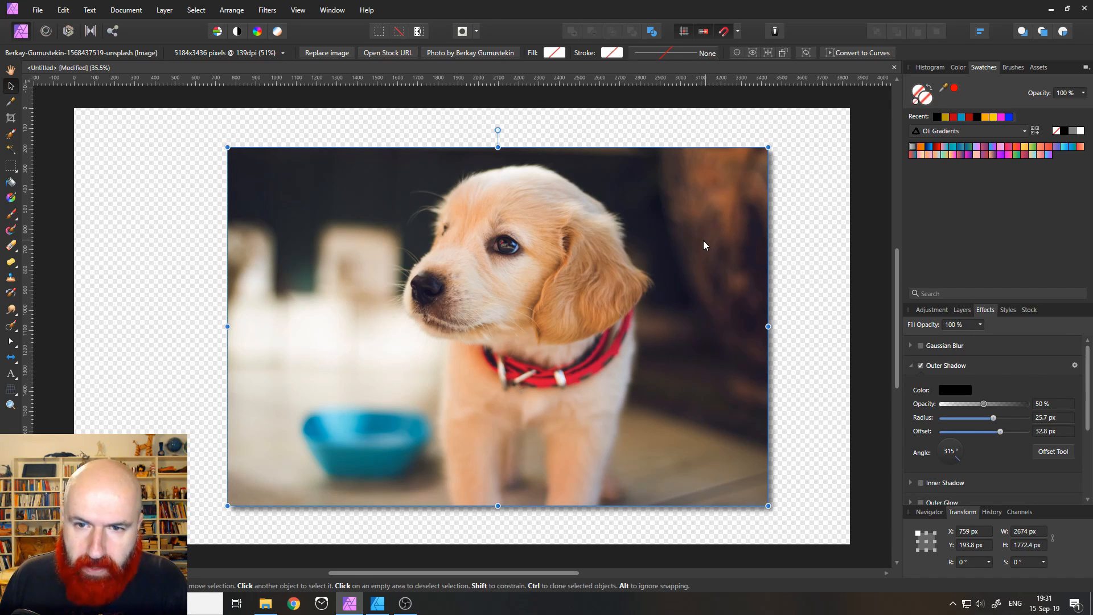
key("Delete")
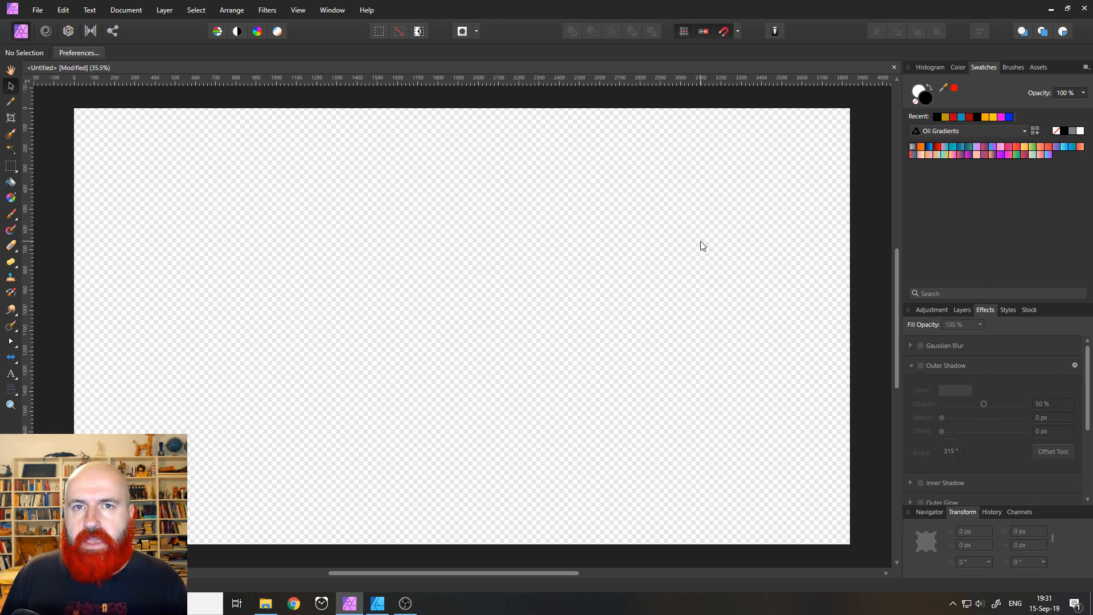
left_click(969, 309)
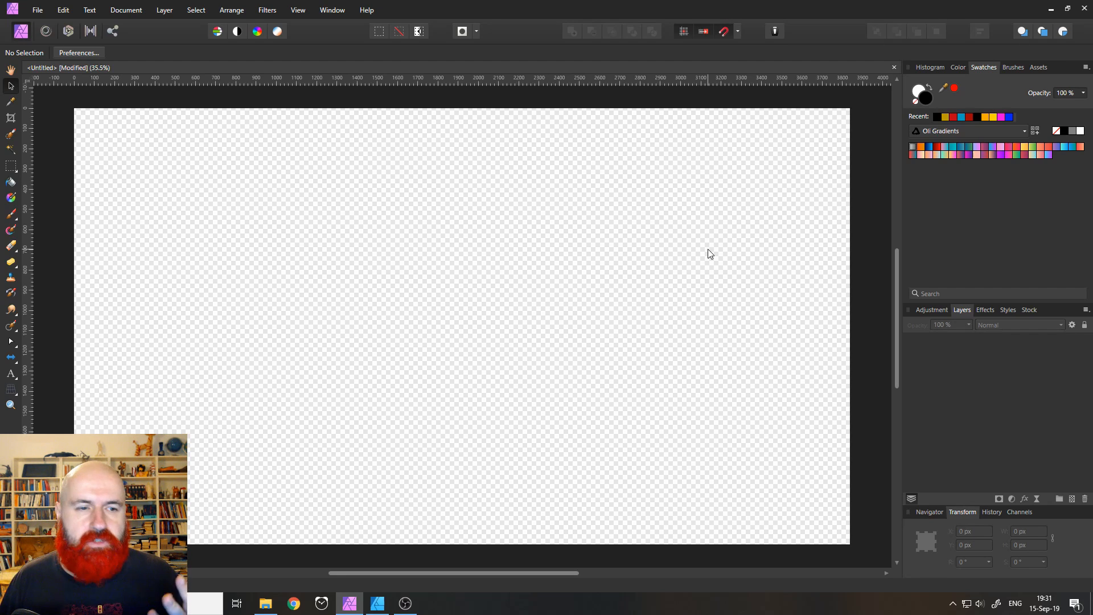
Step: Add artistic text reading "Test" in Arial at about 956 pt on the upper part of the page
left_click(10, 374)
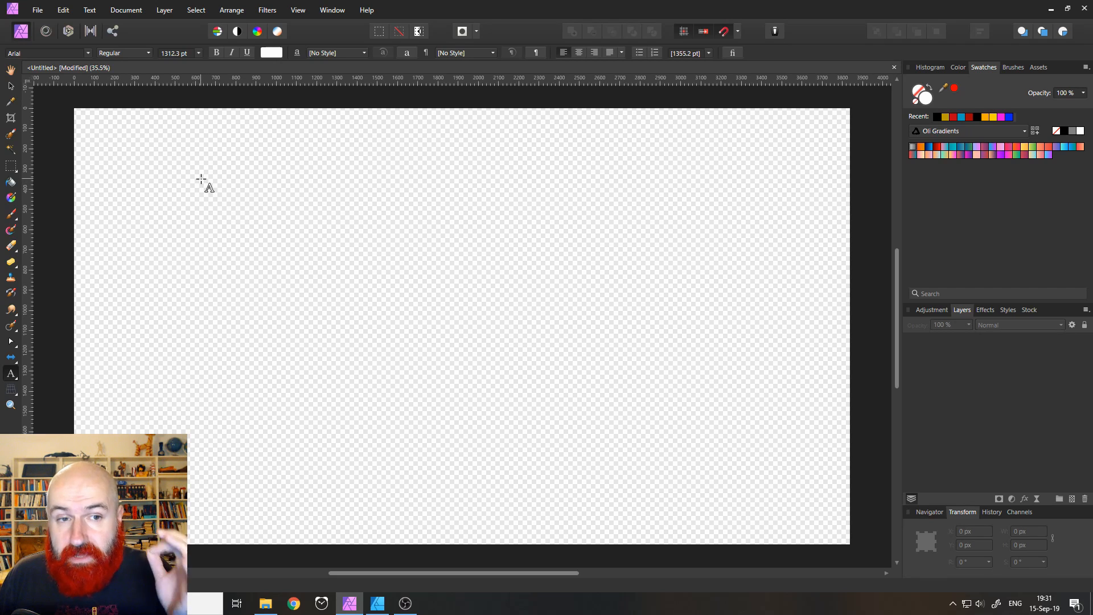
left_click_drag(201, 179, 252, 318)
type("T")
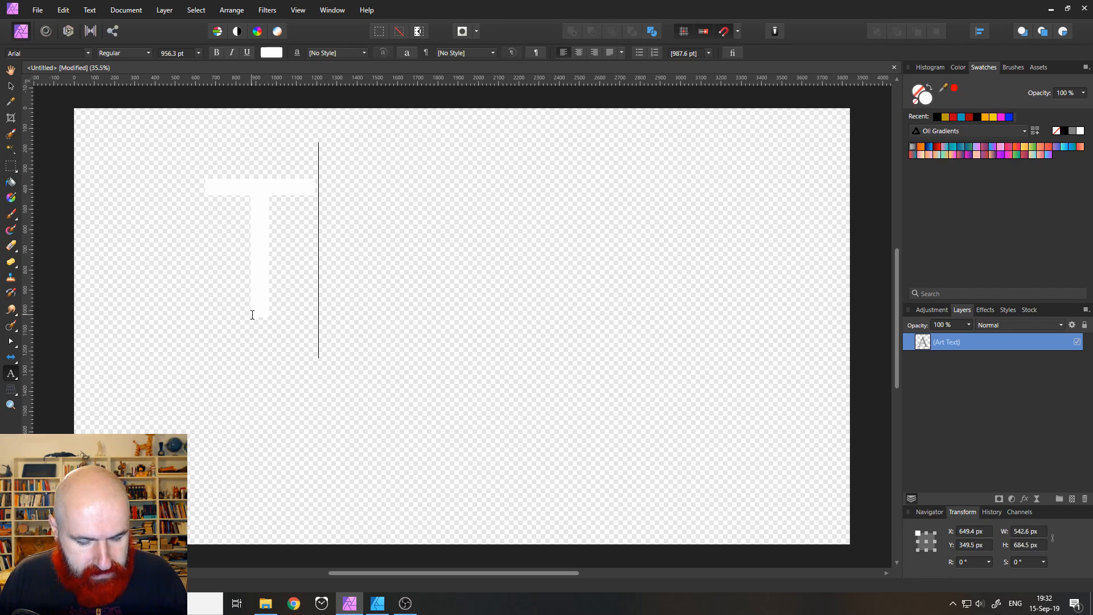
type("est")
key("Escape")
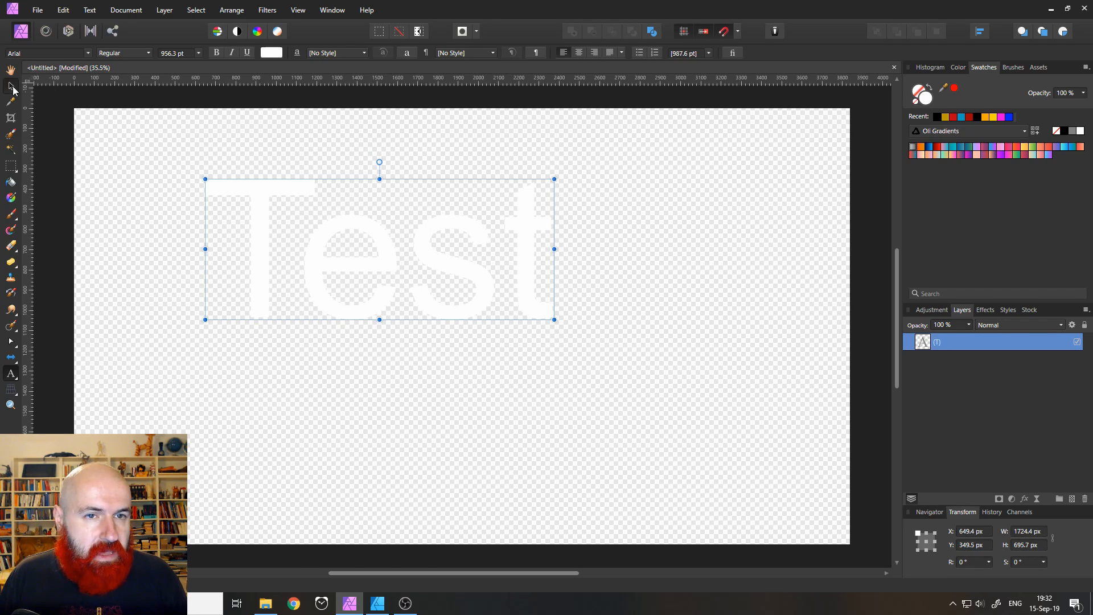
Step: Set the colour of the "Test" text to black
left_click(12, 89)
left_click(266, 54)
left_click_drag(264, 127, 244, 94)
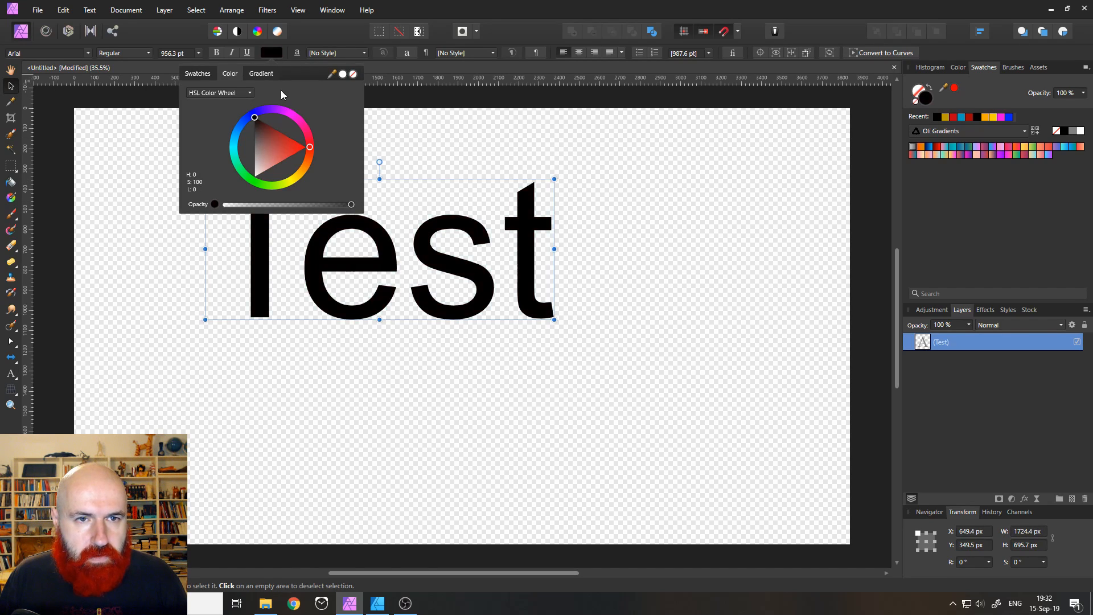
left_click(275, 52)
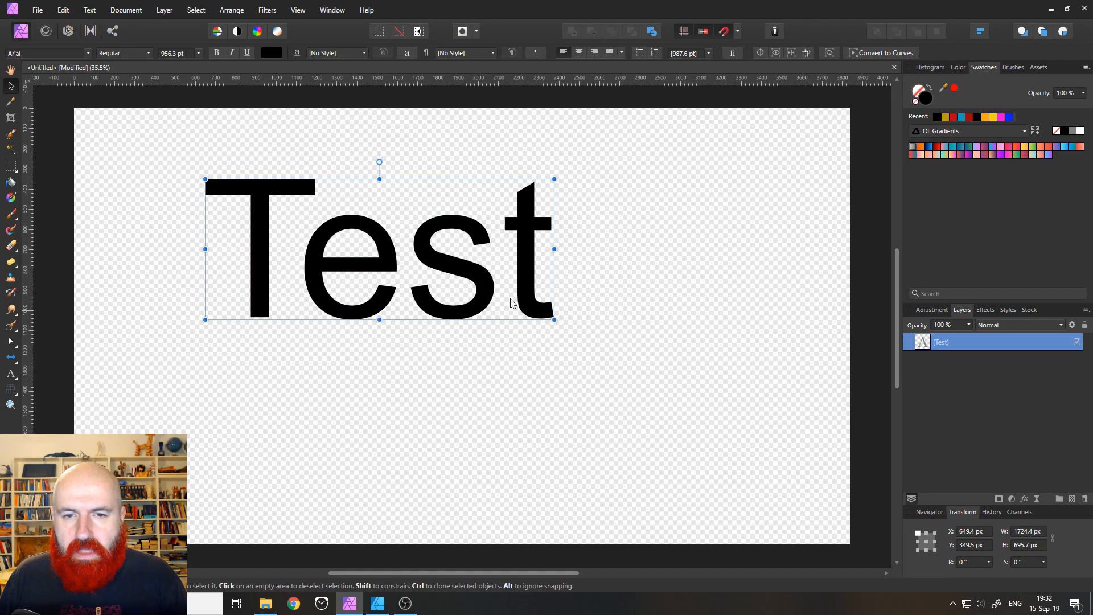
Step: Move the "Test" text to the page's upper-left area and scale it down to about 1118 × 451 px
left_click_drag(478, 283, 374, 256)
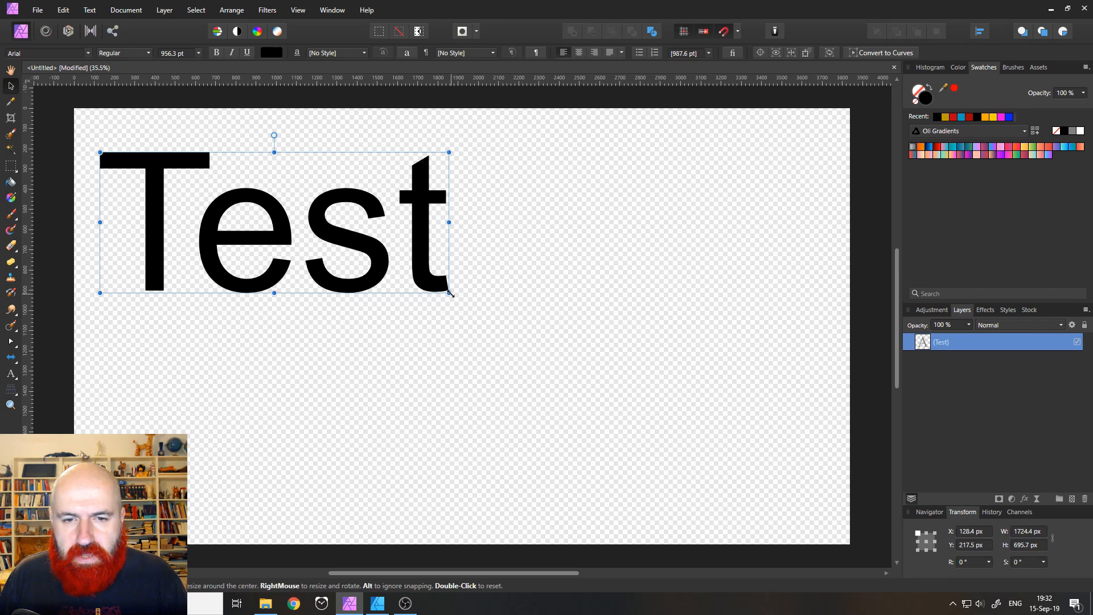
left_click_drag(450, 293, 322, 251)
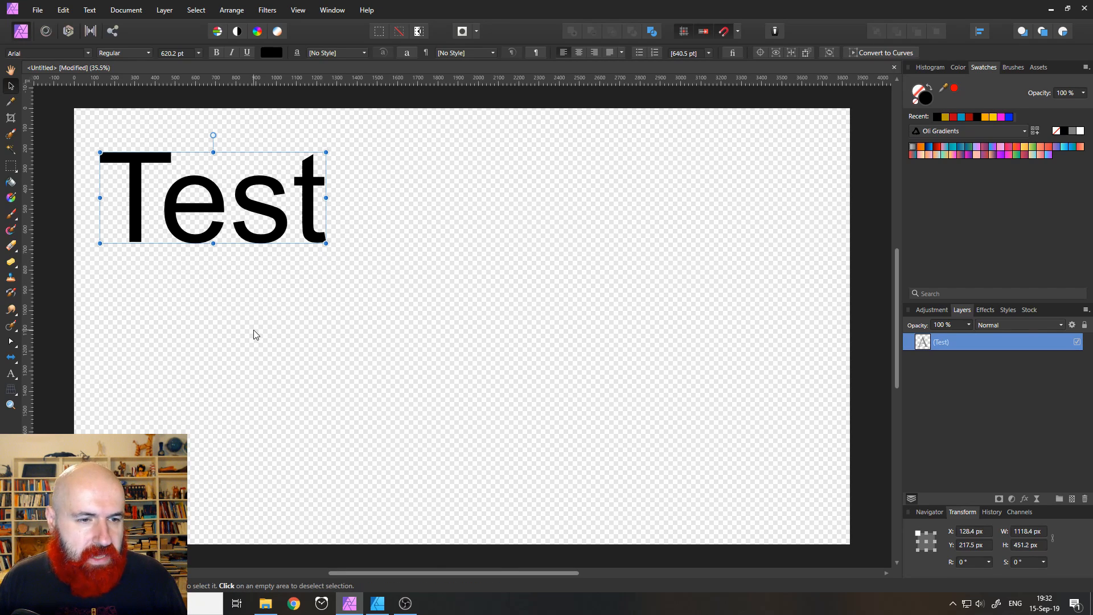
Step: Create a text frame about 944 × 1293 px beside the "Test" heading and insert filler text into it
left_click(11, 376)
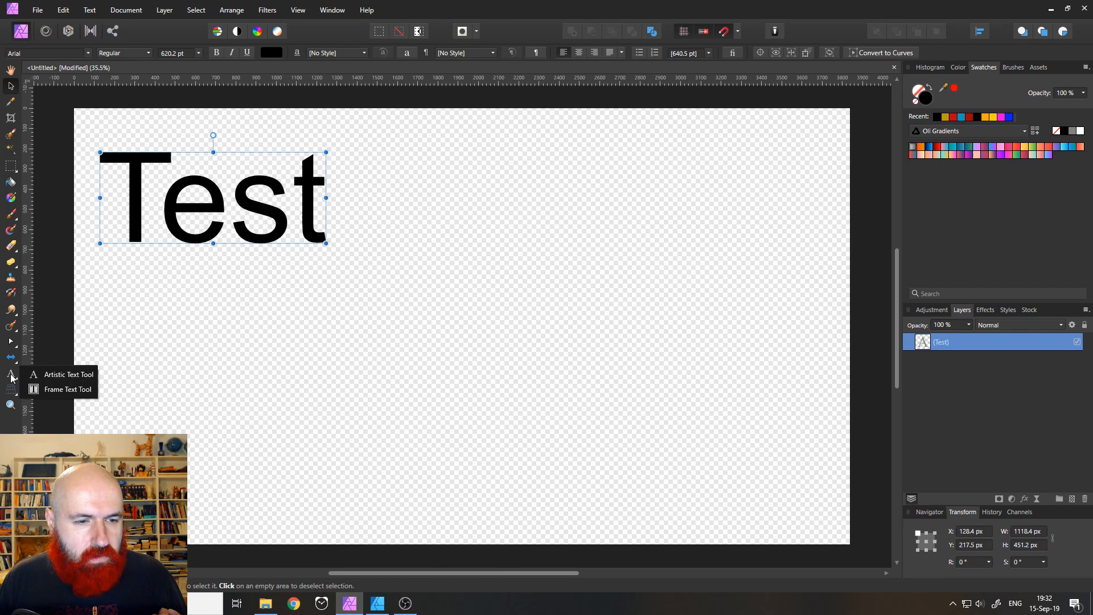
left_click(62, 392)
left_click_drag(359, 171, 550, 433)
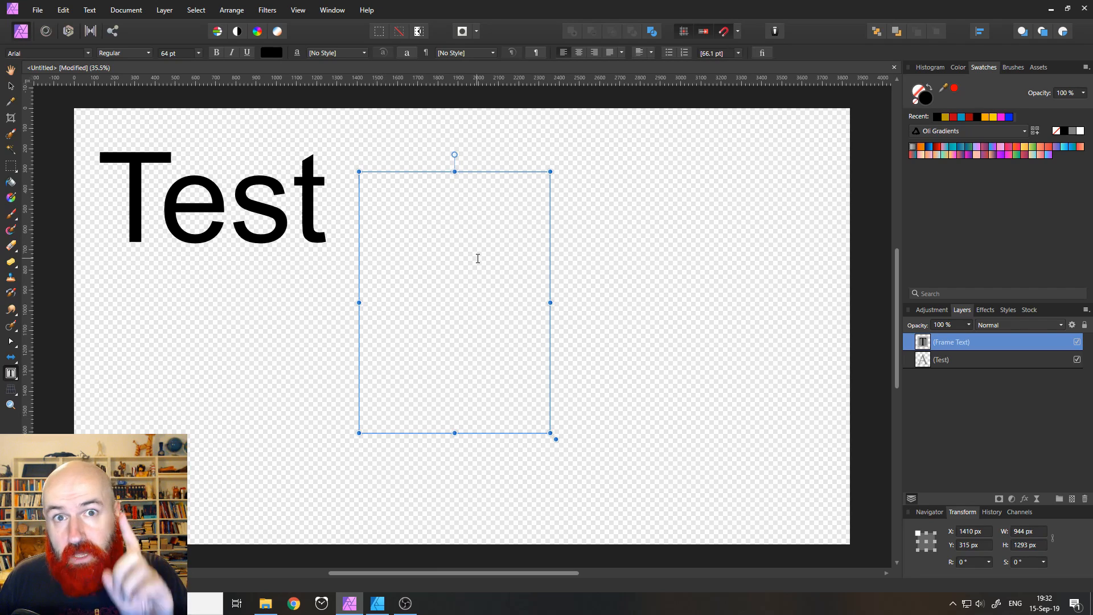
right_click(444, 232)
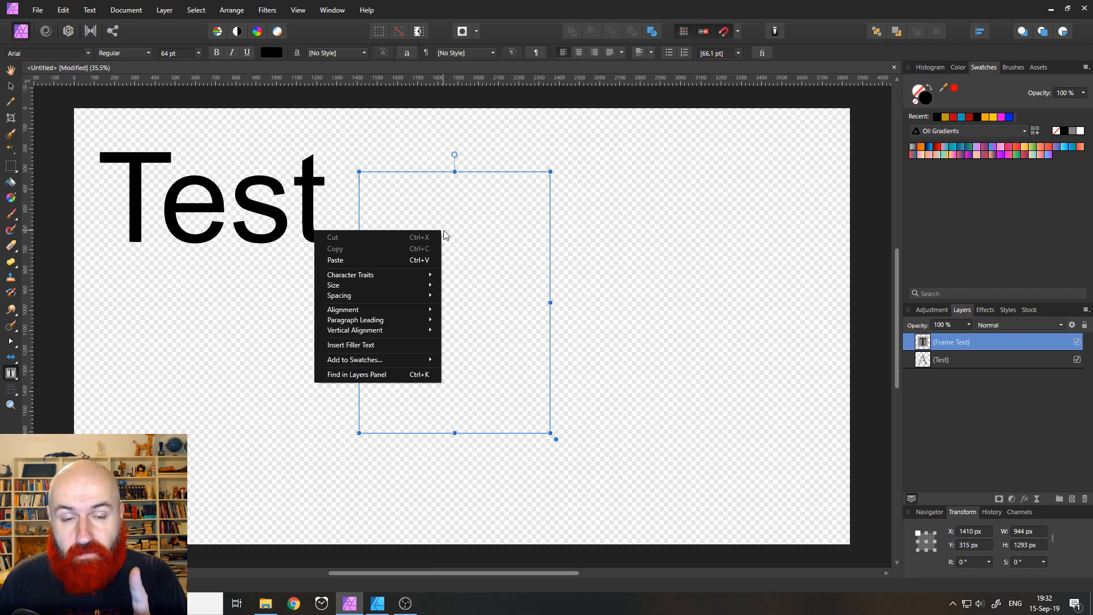
left_click(379, 344)
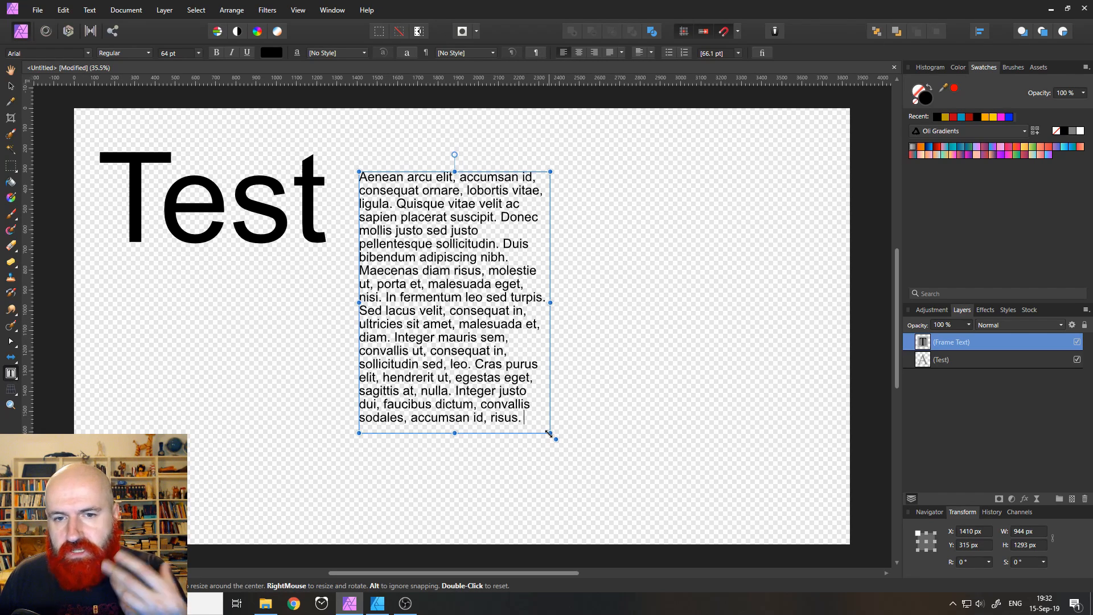
Step: Place the filler-text frame below the "Test" heading, left-aligned with it, and resize it to about 1147 × 1161 px
left_click_drag(548, 434, 694, 459)
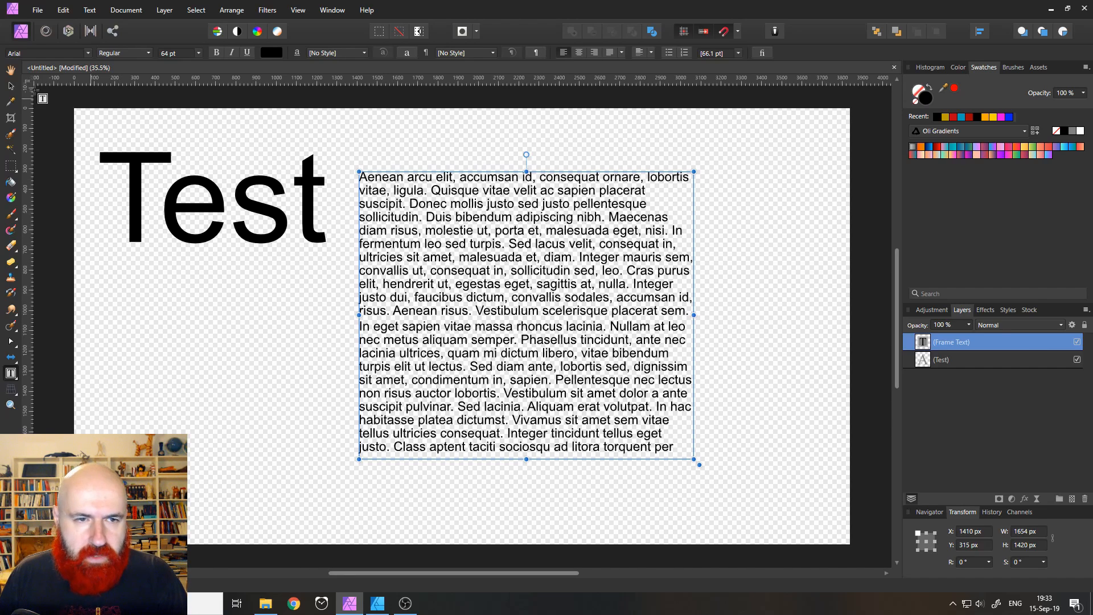
left_click(10, 86)
left_click_drag(483, 245, 189, 287)
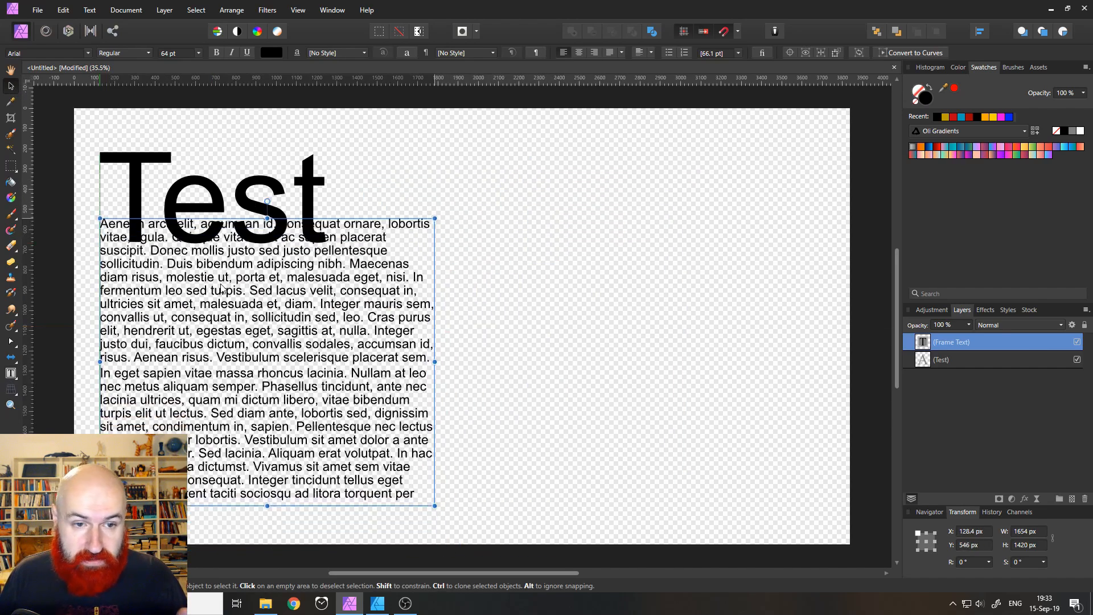
left_click_drag(434, 216, 332, 265)
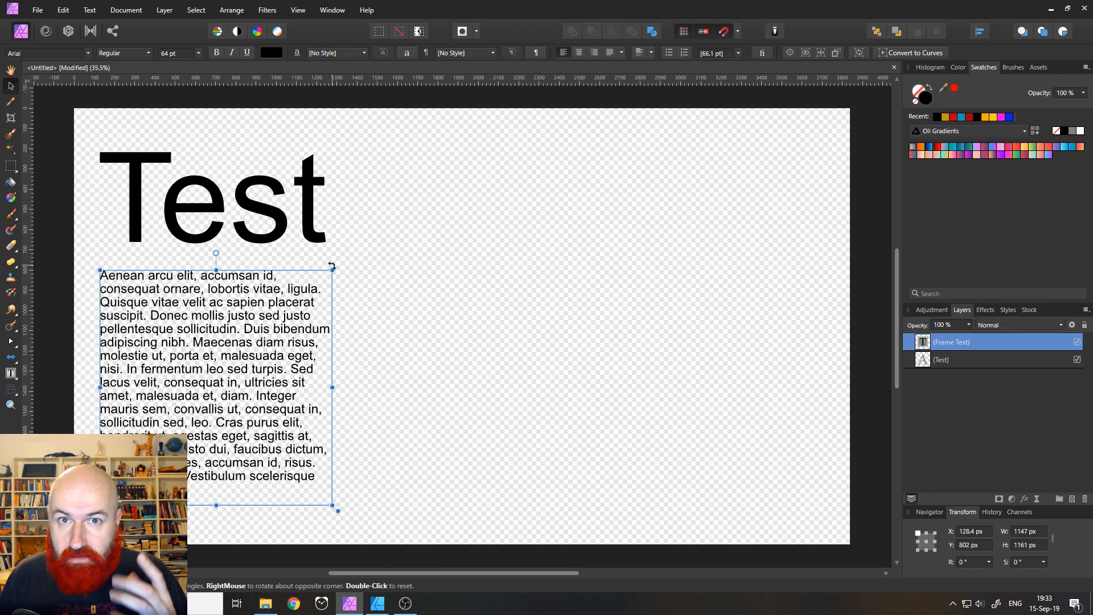
Step: Draw a rounded-rectangle callout about 1422 × 1028 px beside the "Test" heading
left_click(11, 361)
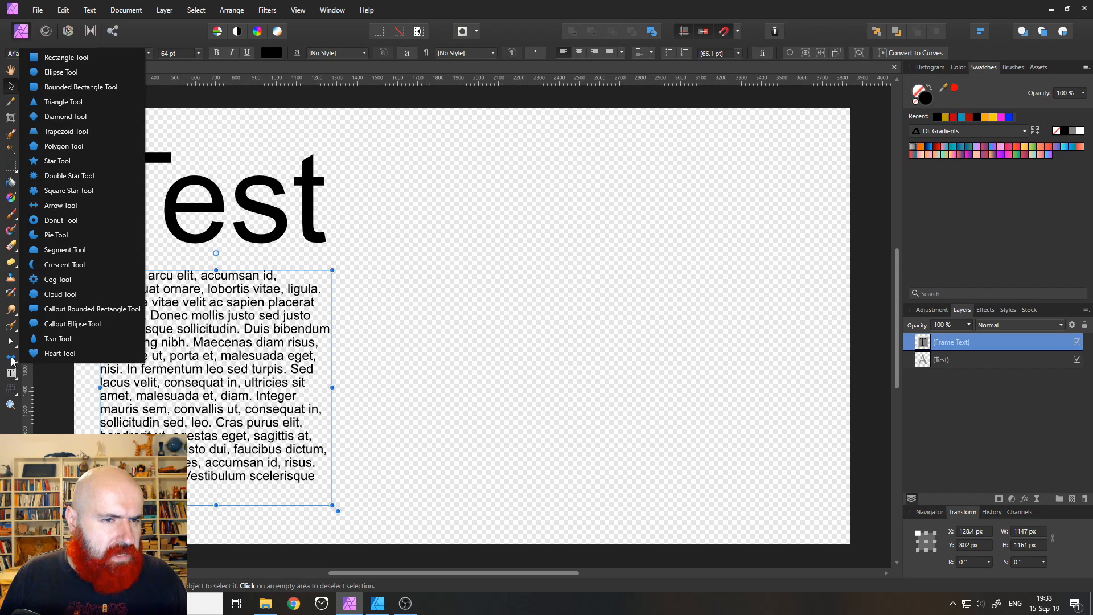
left_click(70, 309)
left_click_drag(438, 180, 725, 387)
Step: Change the callout's fill colour to bright pink
left_click(124, 53)
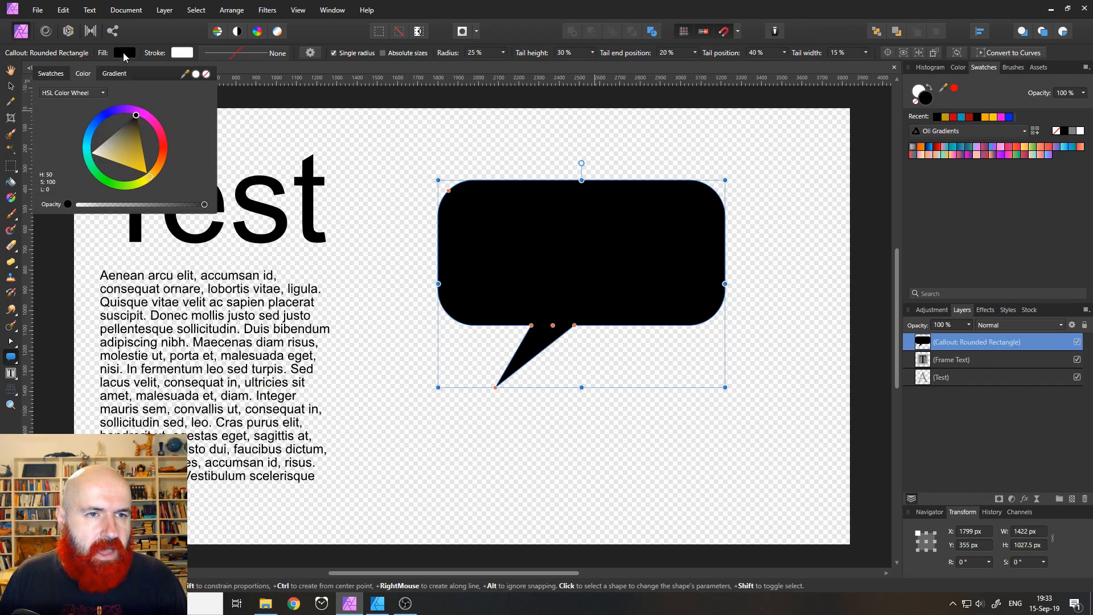
left_click_drag(122, 130, 70, 168)
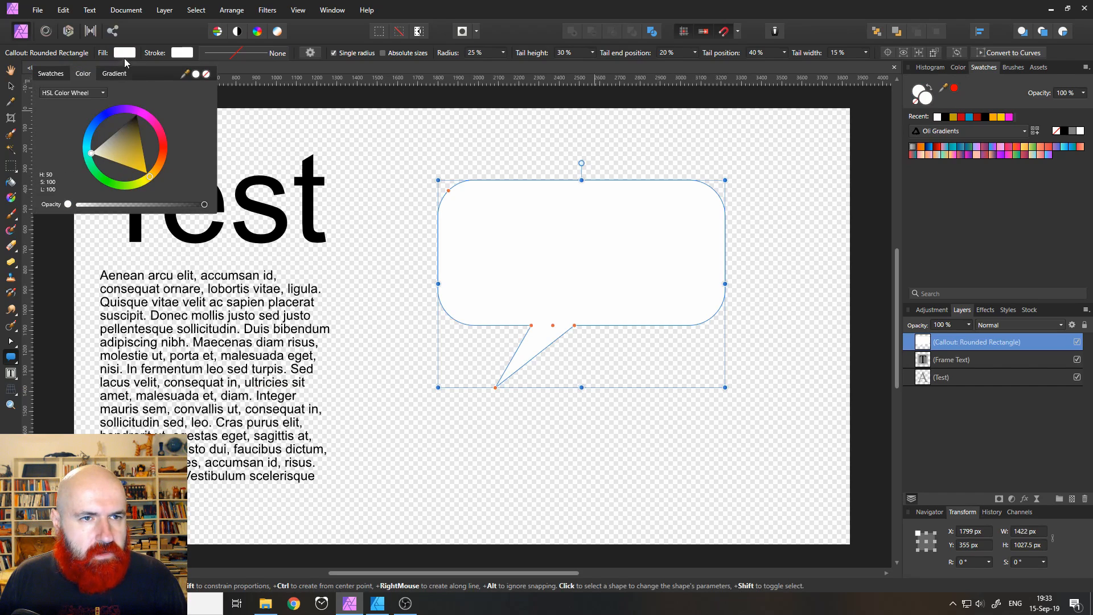
left_click(161, 118)
mouse_move(143, 124)
left_mouse_down()
mouse_move(123, 149)
mouse_move(140, 116)
left_mouse_up()
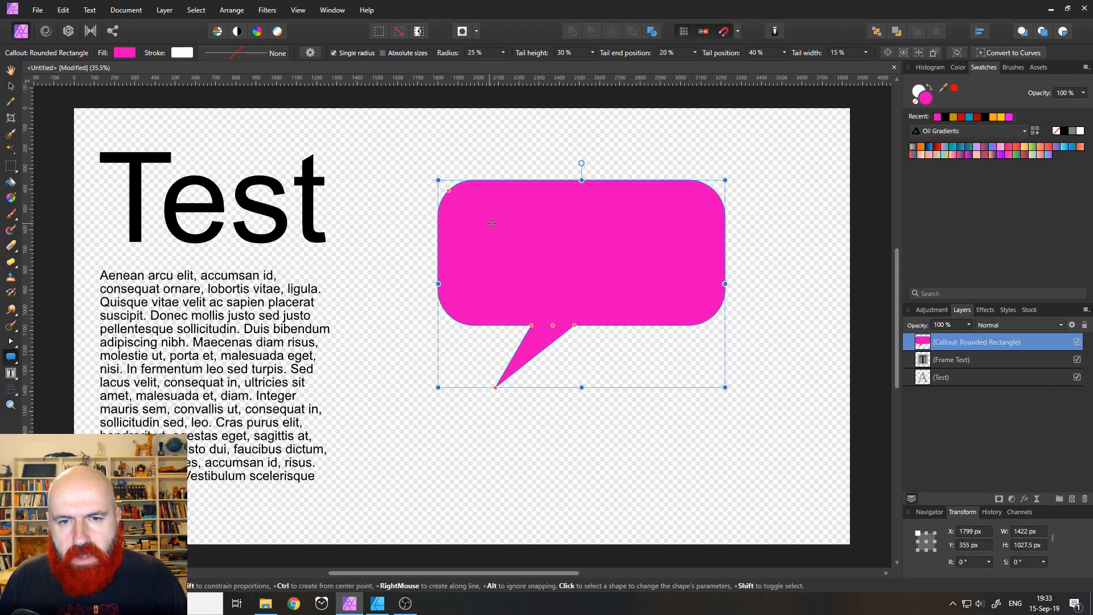
Step: Convert the pink callout to a text frame and insert filler text into it
right_click(508, 215)
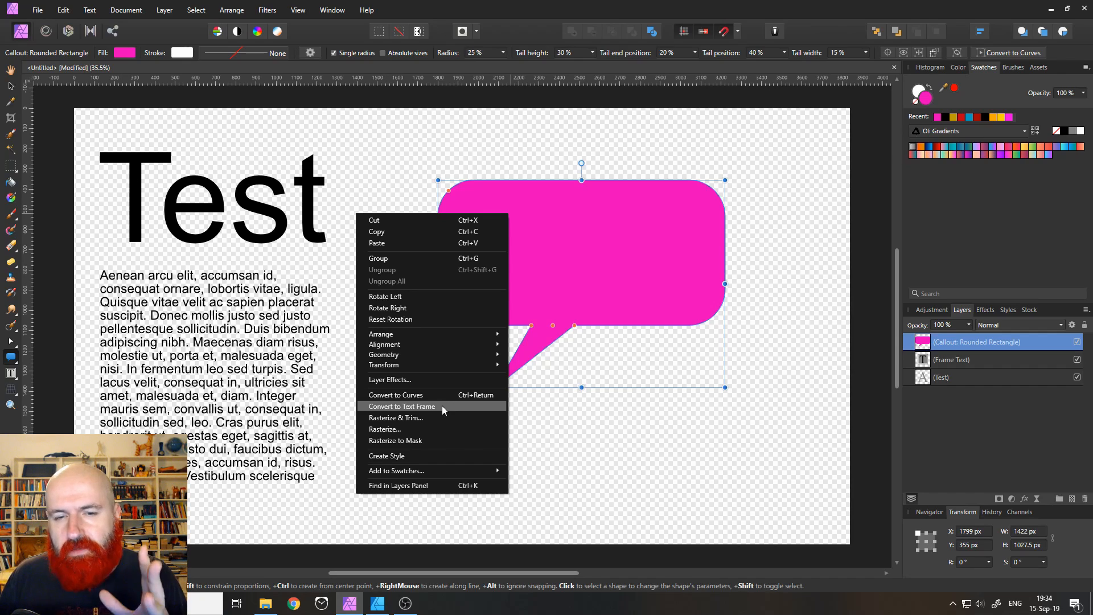
left_click(442, 405)
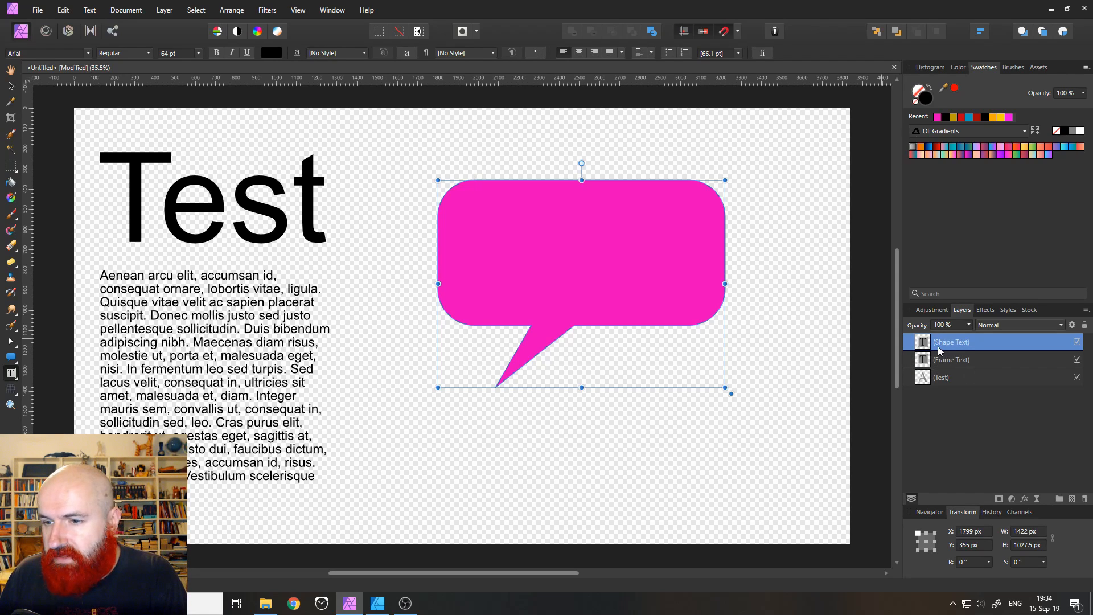
right_click(516, 204)
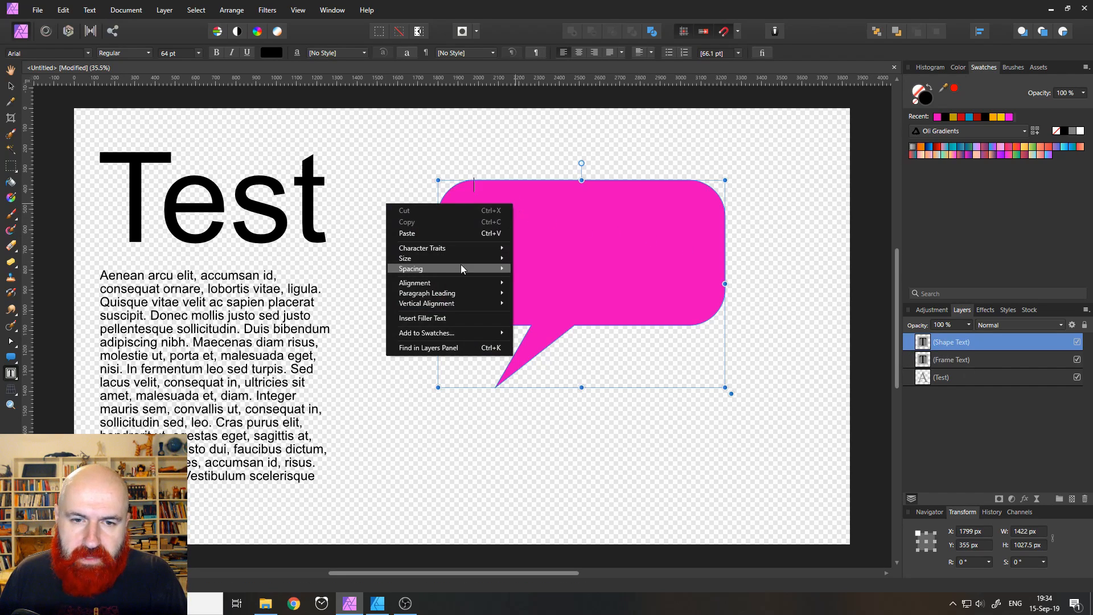
left_click(449, 318)
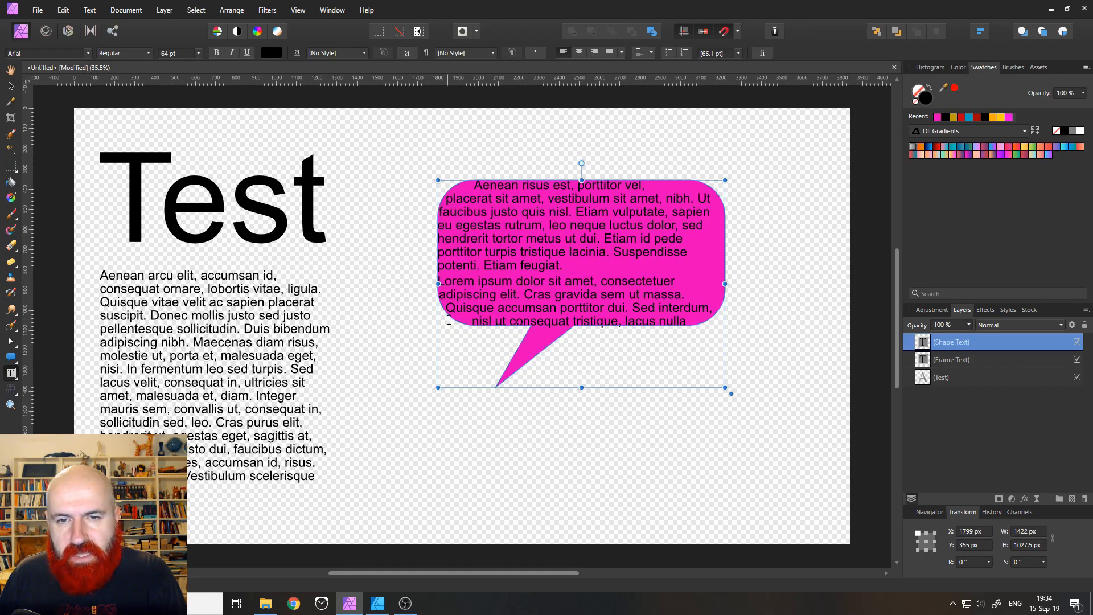
Step: Resize the pink callout to about 1768 × 859 px, move it closer to the "Test" heading, and deselect it
left_click_drag(725, 388, 794, 496)
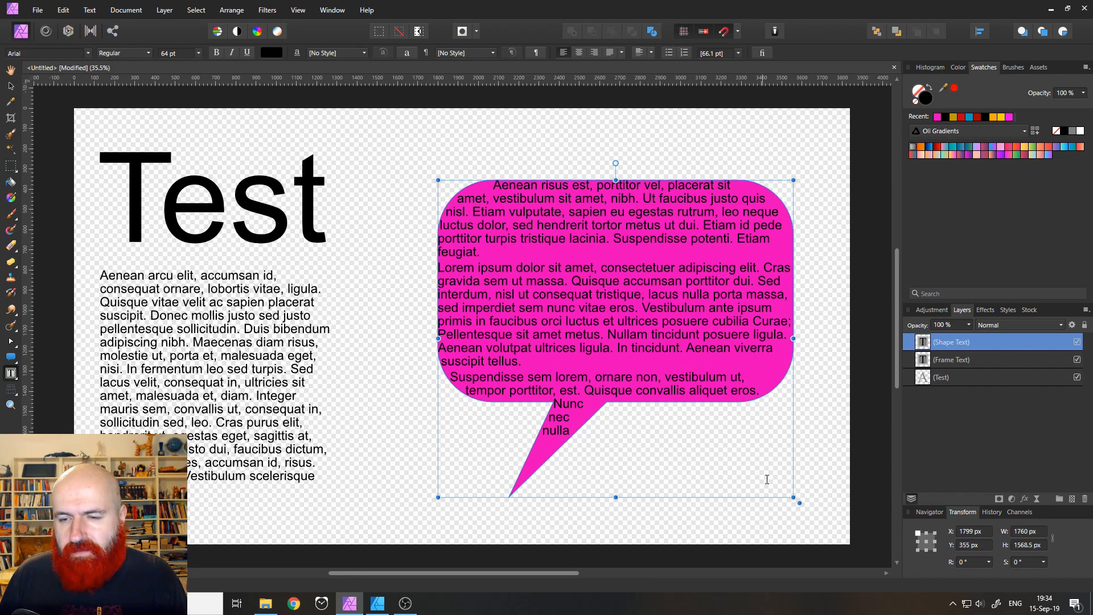
left_click_drag(793, 497, 801, 359)
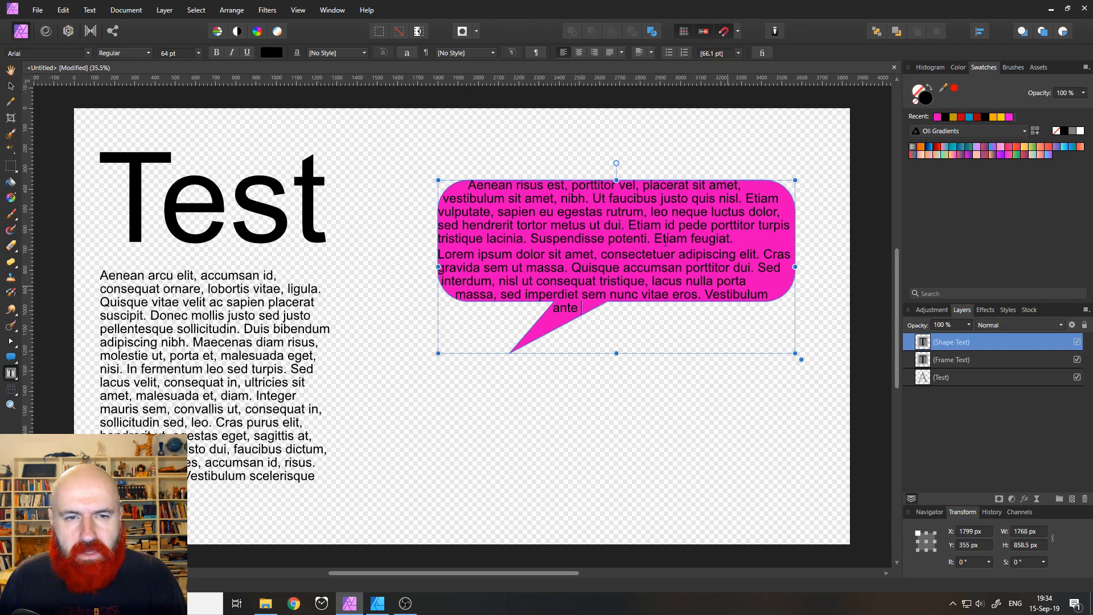
left_click(8, 85)
left_click_drag(495, 240, 422, 204)
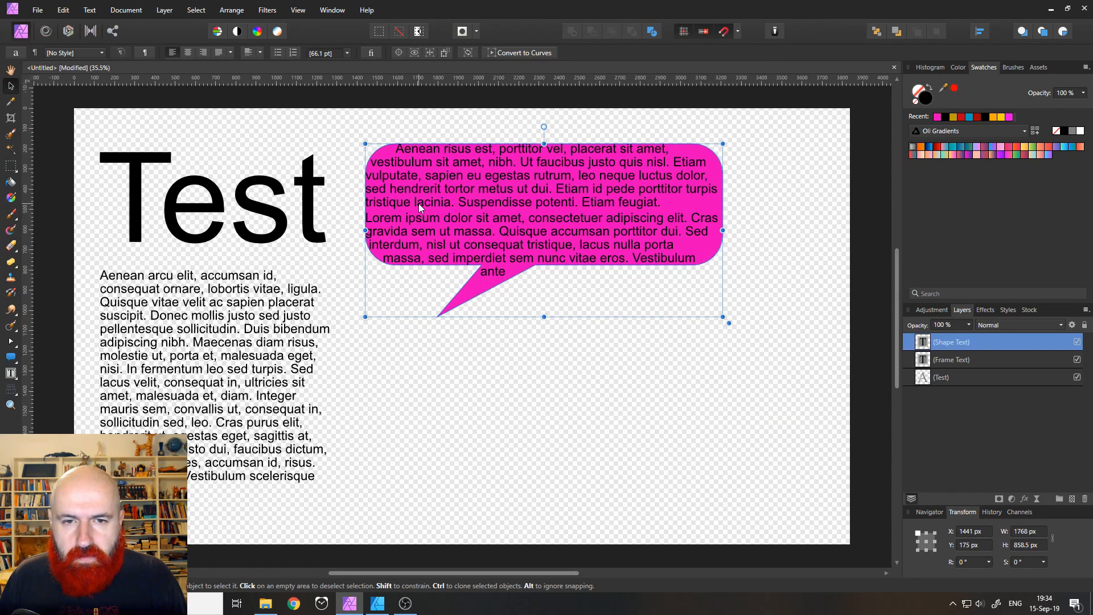
left_click(429, 371)
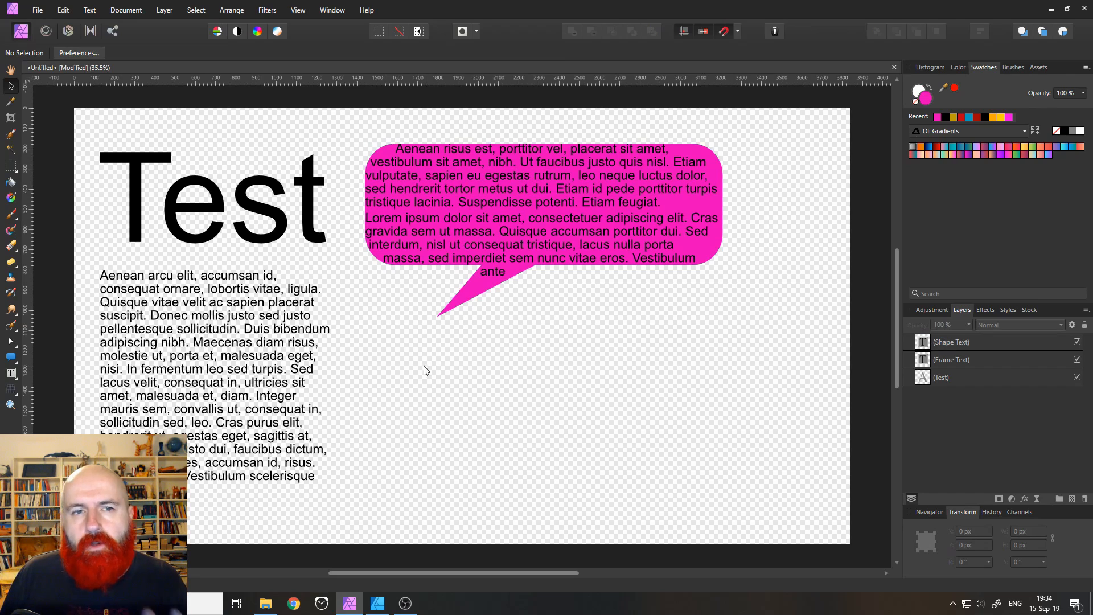
left_click_drag(10, 359, 43, 73)
mouse_move(462, 367)
left_mouse_down()
mouse_move(596, 507)
mouse_move(649, 522)
mouse_move(636, 530)
left_mouse_up()
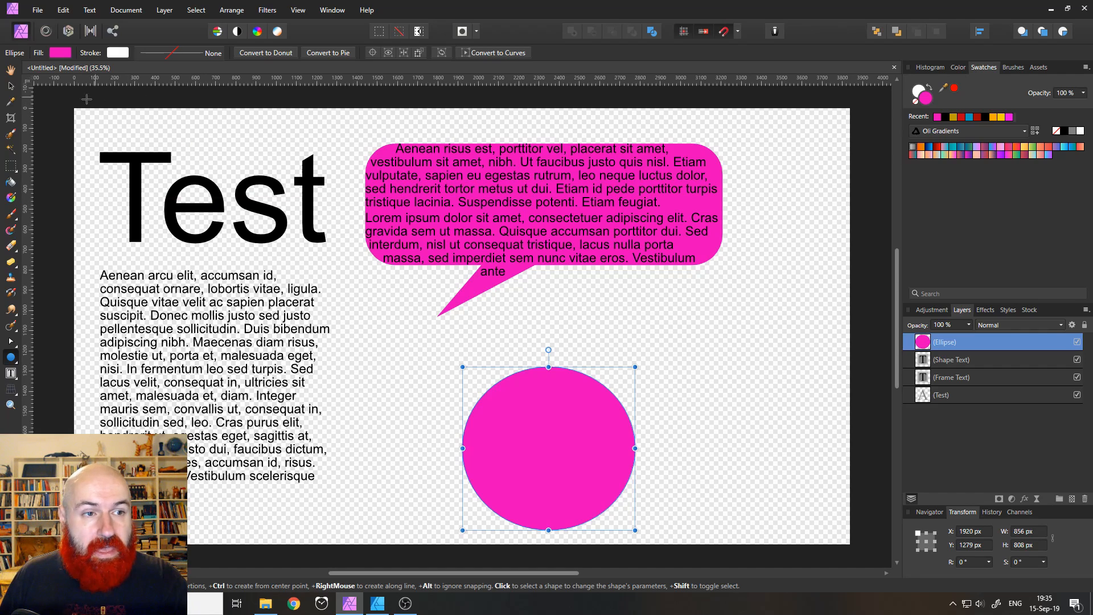
left_click(11, 87)
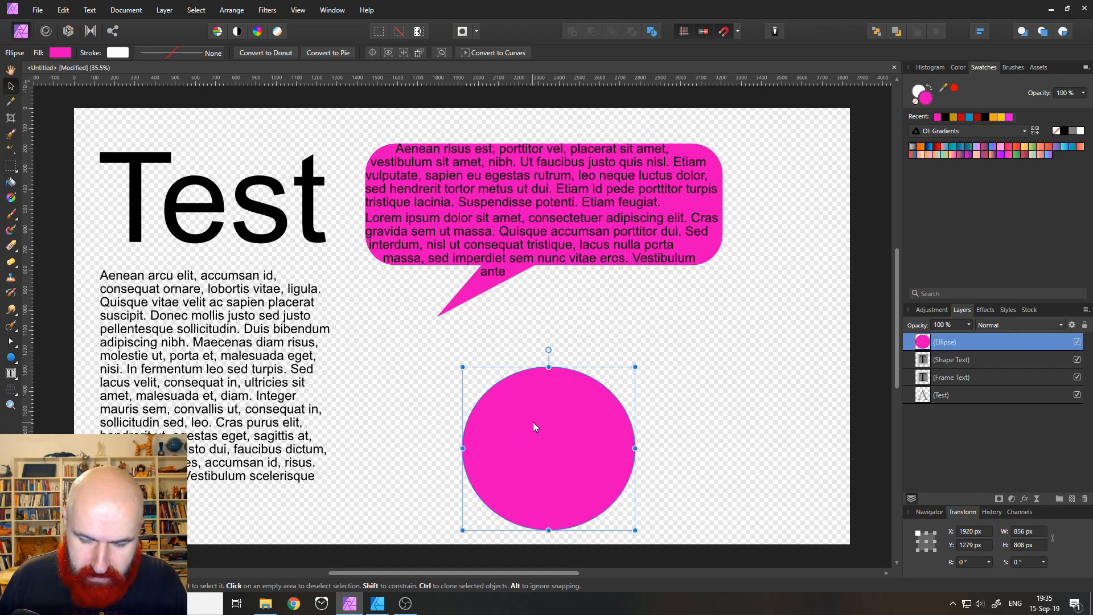
key("Delete")
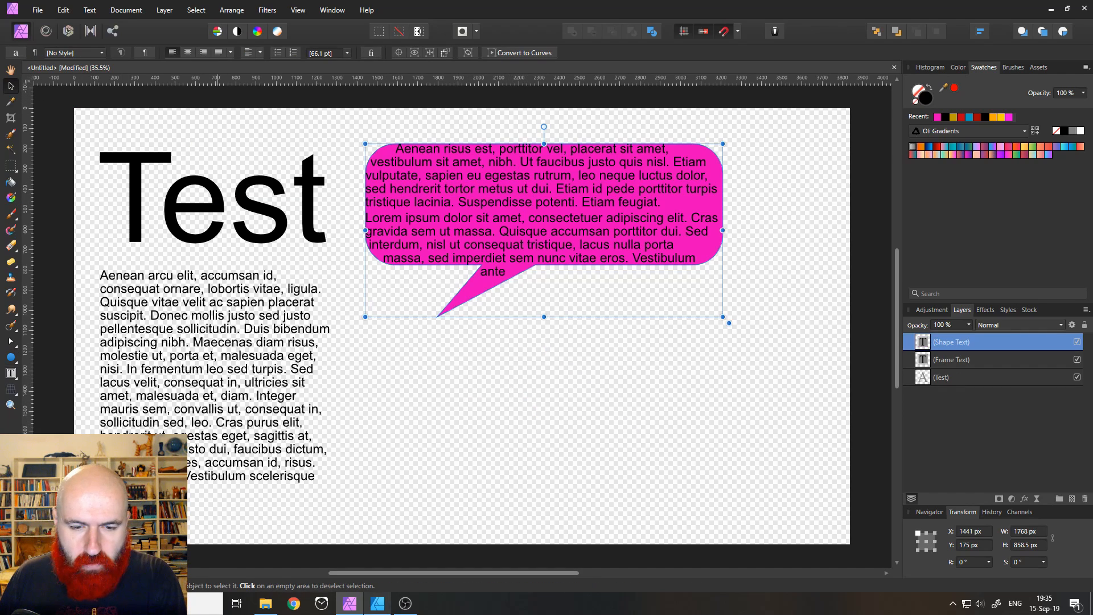
Step: Switch to Affinity Designer and delete the curved "THIS is a Test" text from the open document
left_click(378, 603)
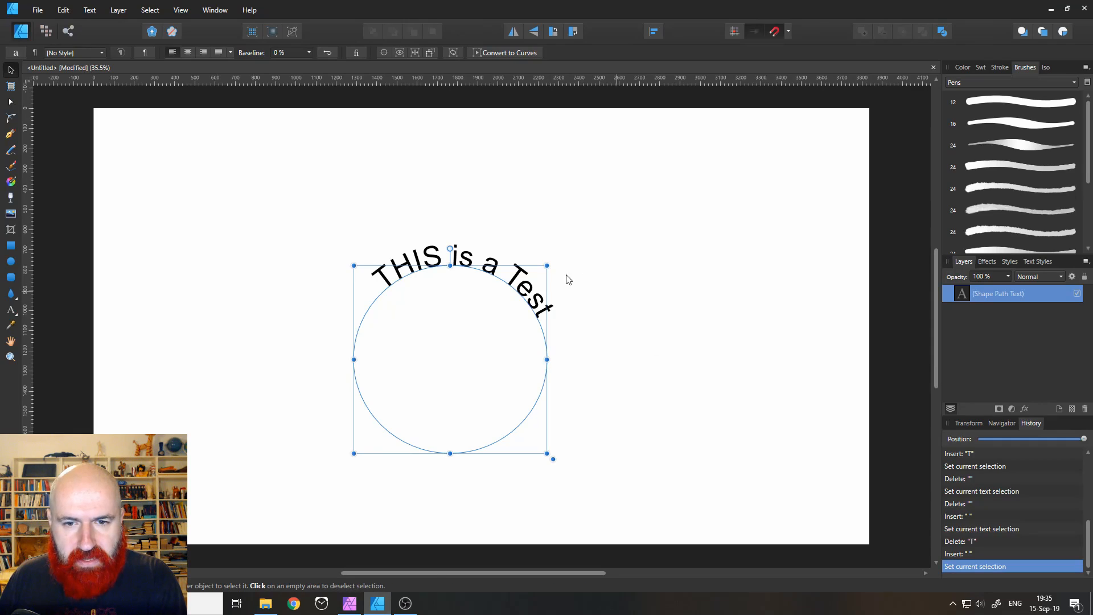
key("Delete")
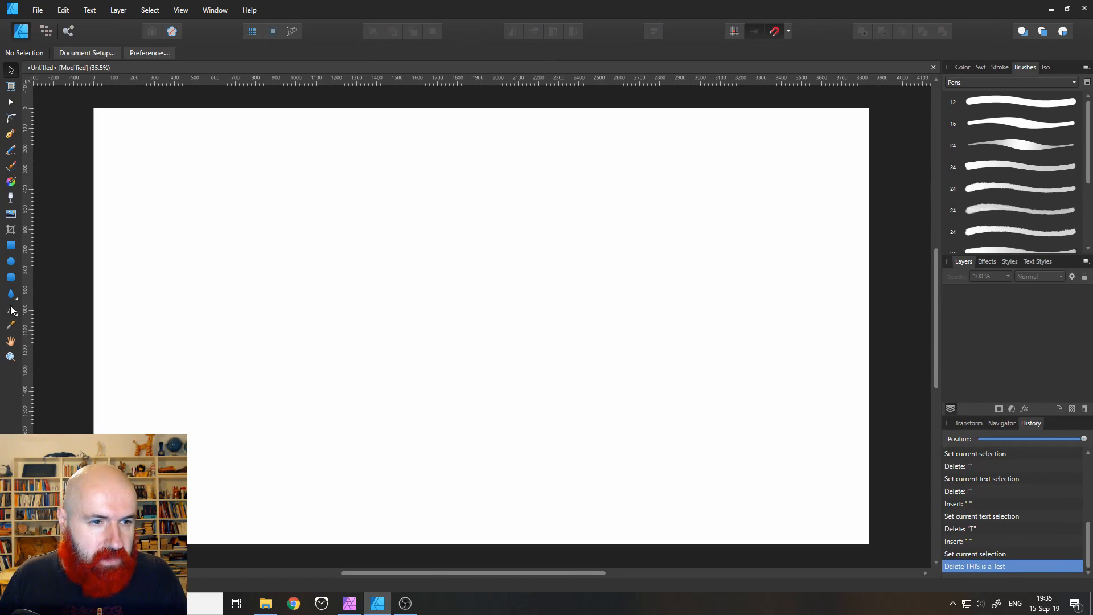
Step: Draw a large, nearly circular ellipse slightly left of the page's centre
left_click(10, 262)
mouse_move(327, 226)
left_mouse_down()
mouse_move(537, 408)
mouse_move(578, 472)
left_mouse_up()
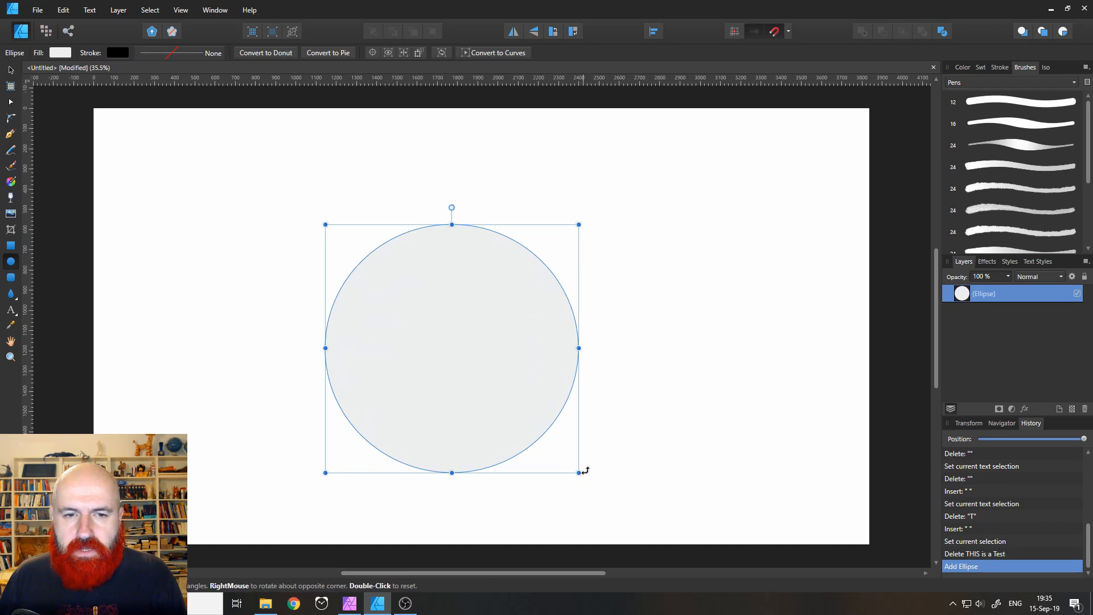
Step: Turn the ellipse into a text path starting on its upper-left curve and enter "Test Text" at 64 pt
left_click(11, 313)
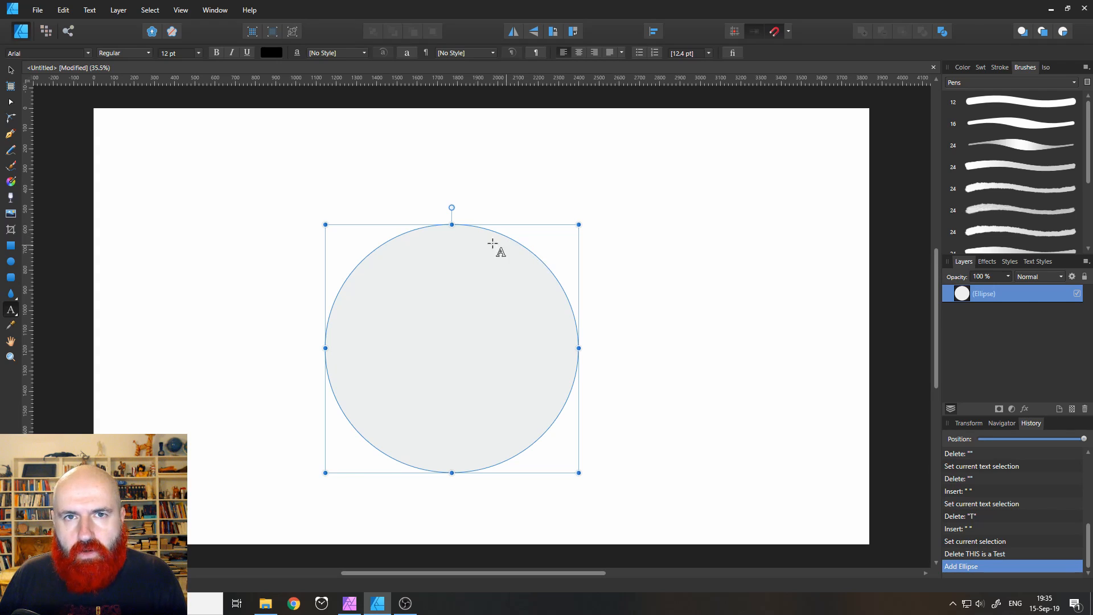
left_click(375, 249)
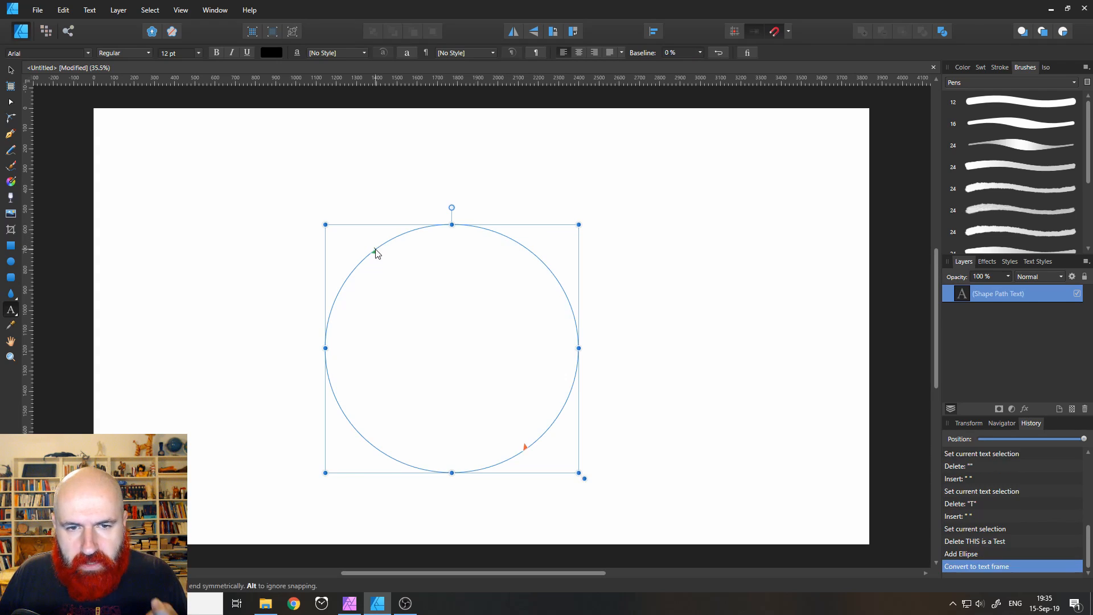
left_click(198, 53)
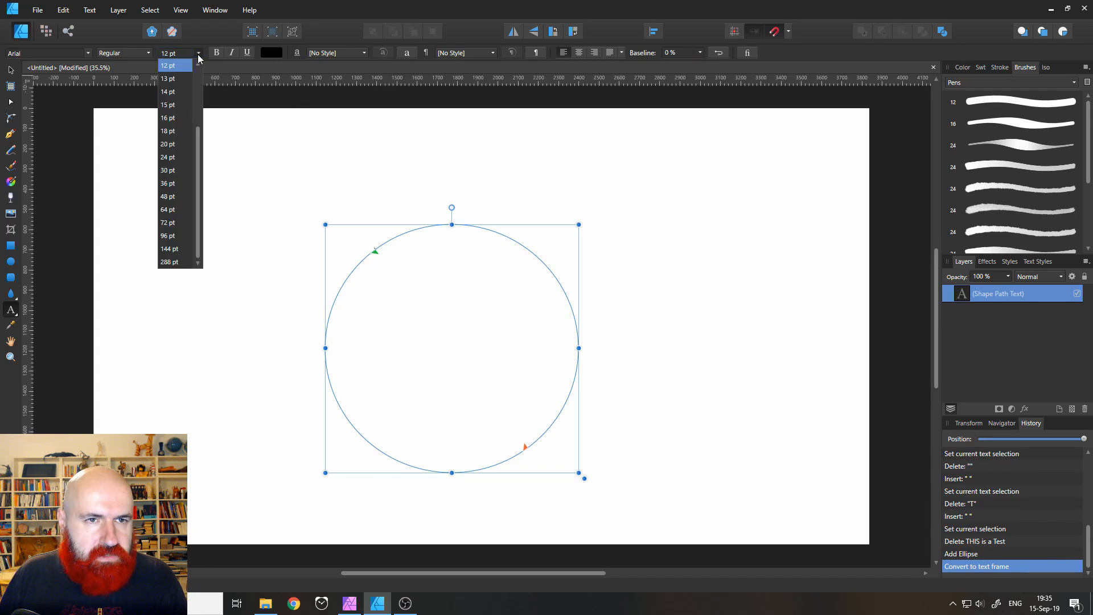
left_click(181, 211)
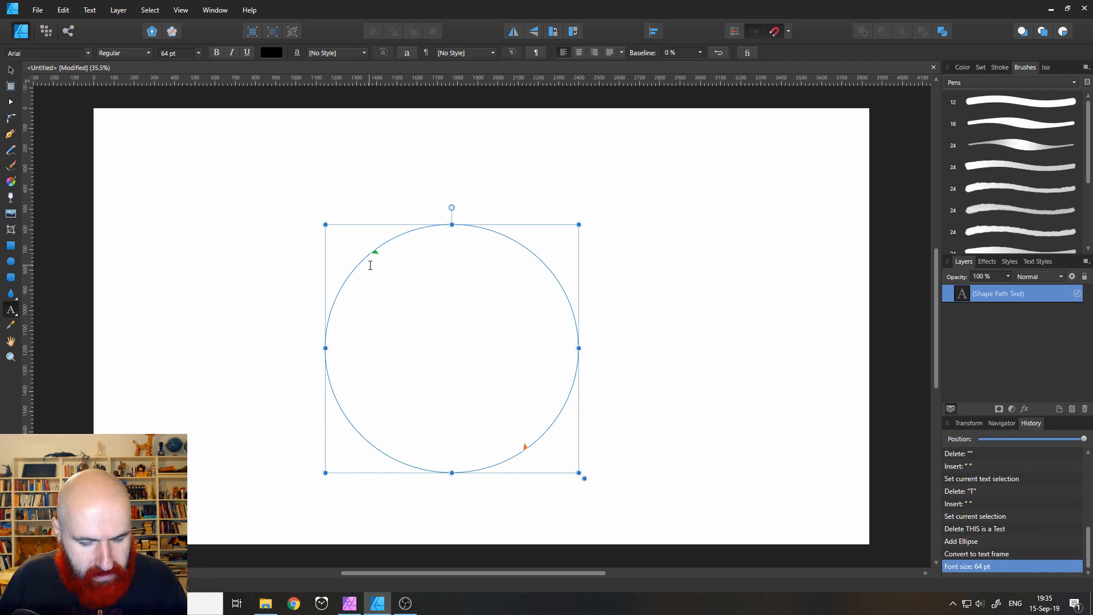
type("Test Text")
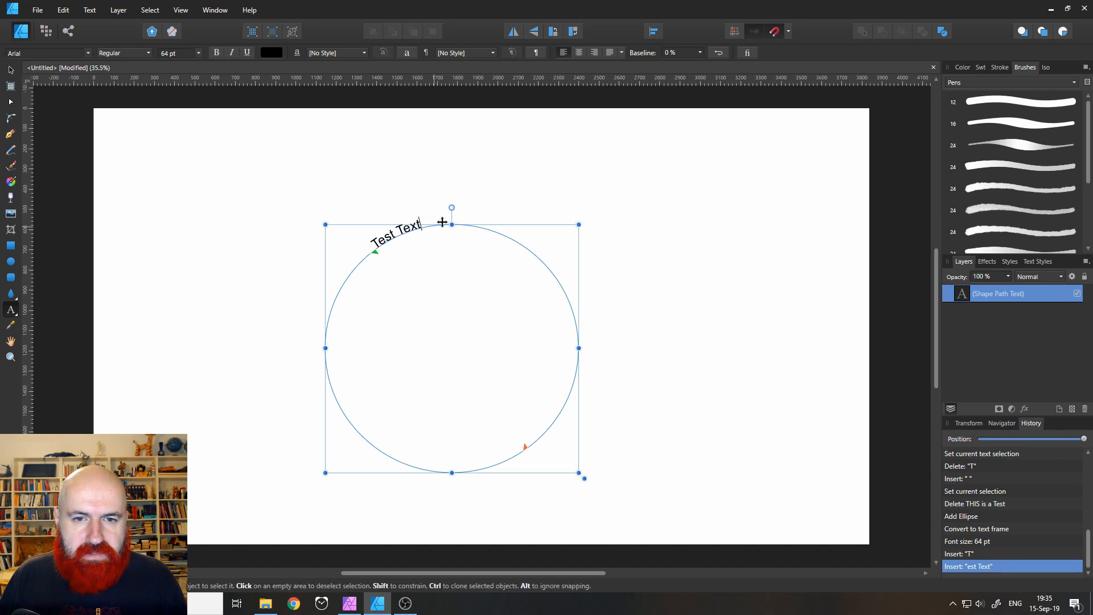
Step: Enlarge the curved "Test Text" to 144 pt and finish editing the text
left_click_drag(427, 227, 372, 238)
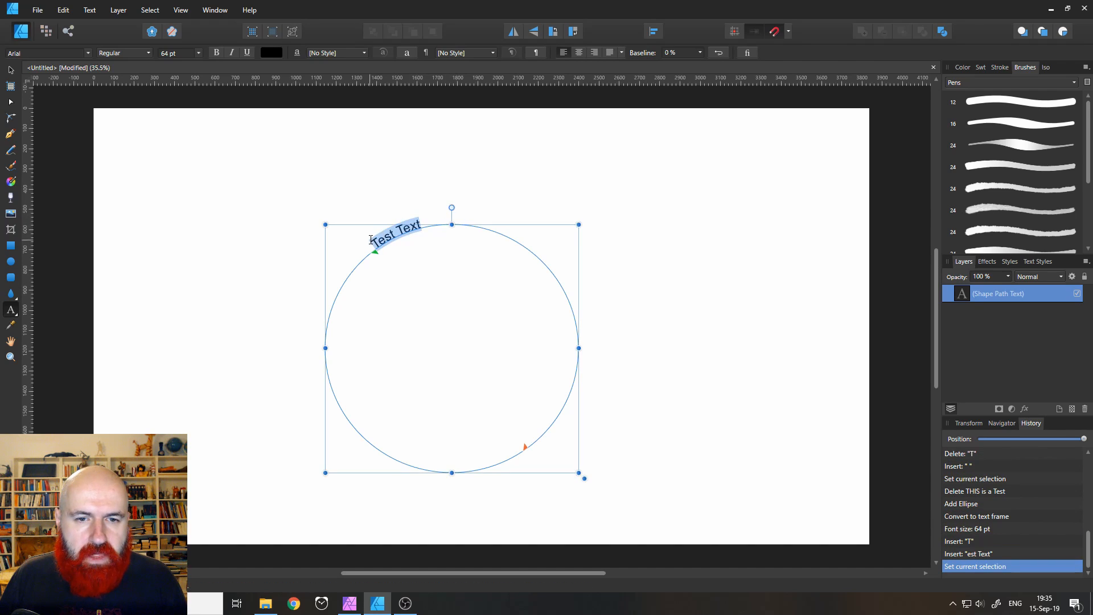
left_click(199, 52)
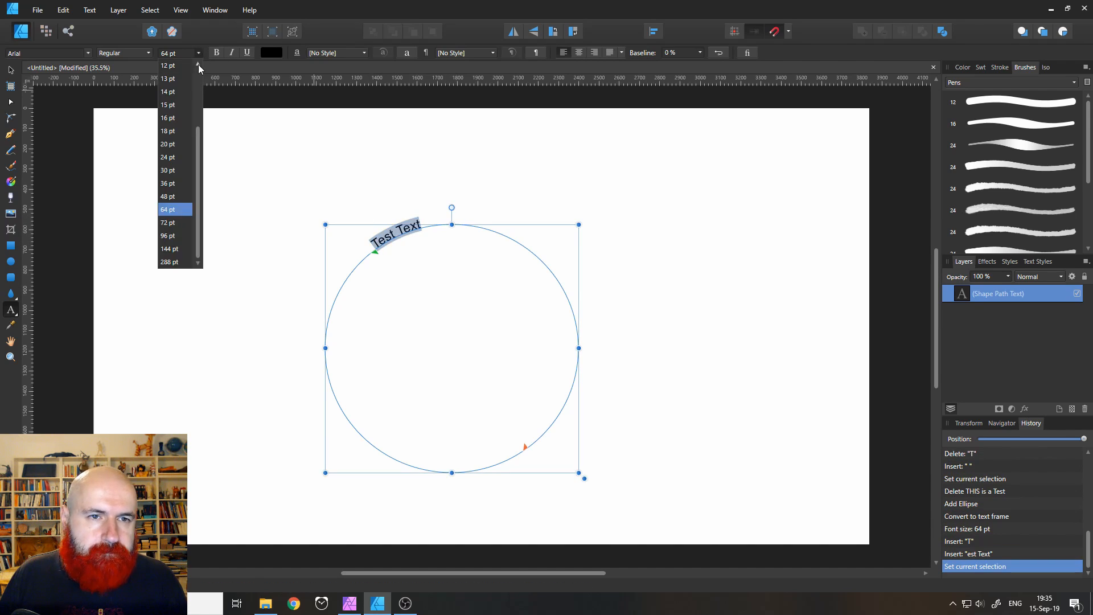
left_click(174, 249)
left_click(10, 70)
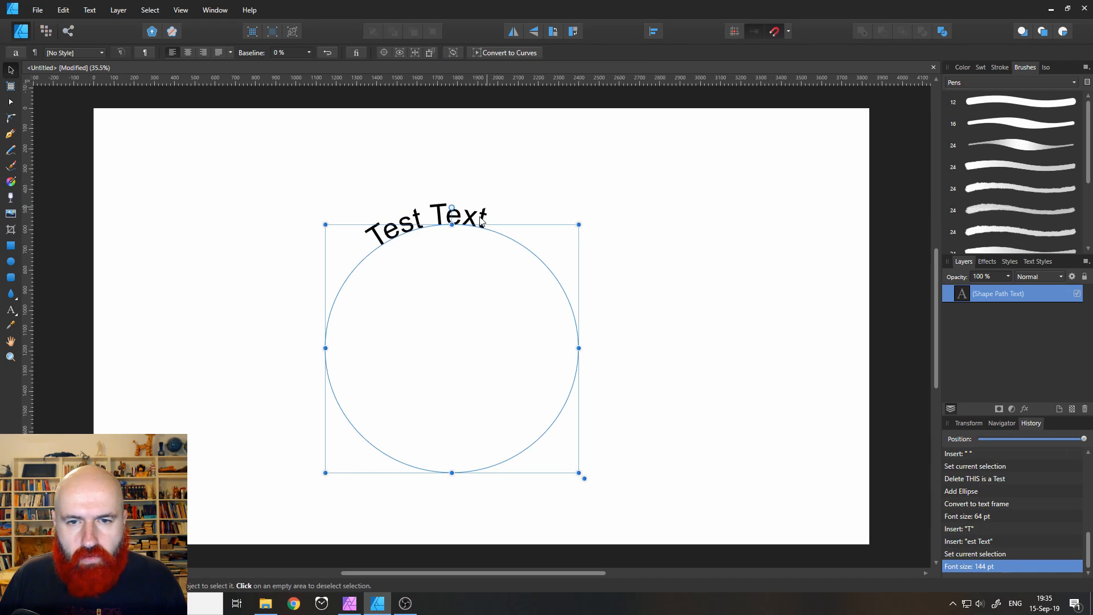
Step: Copy the curved "Test Text" into the Affinity Photo document and move it below the pink callout
left_click(961, 294)
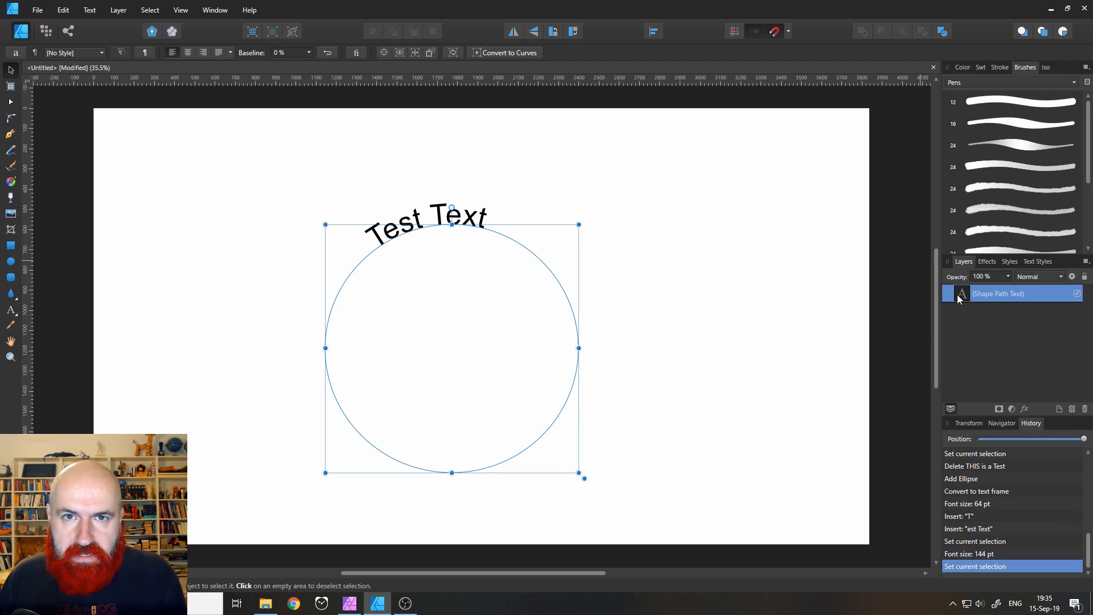
left_click(348, 605)
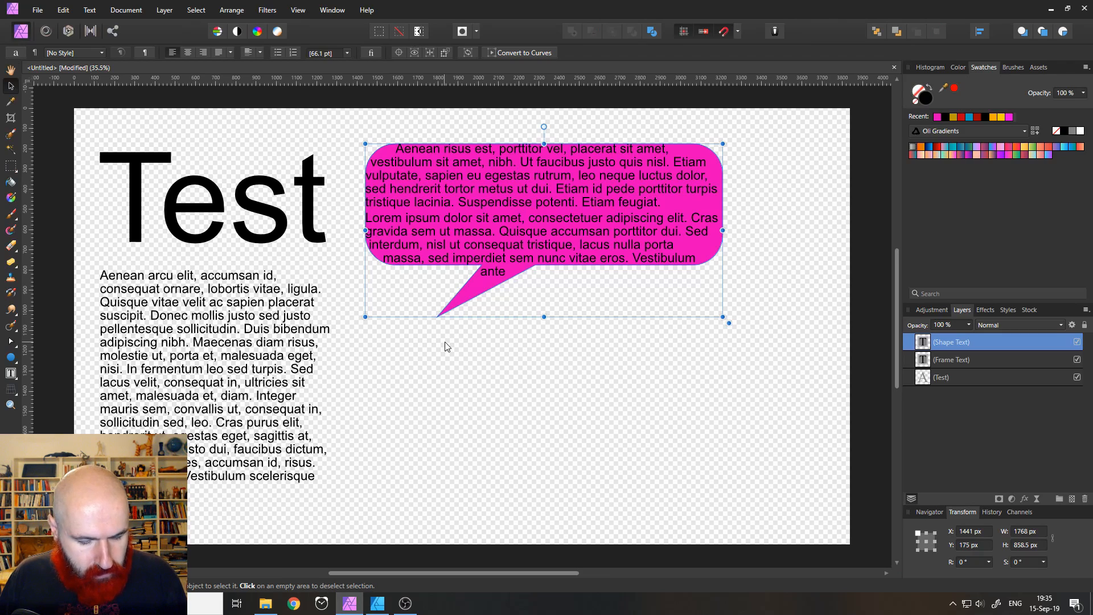
key("ctrl+v")
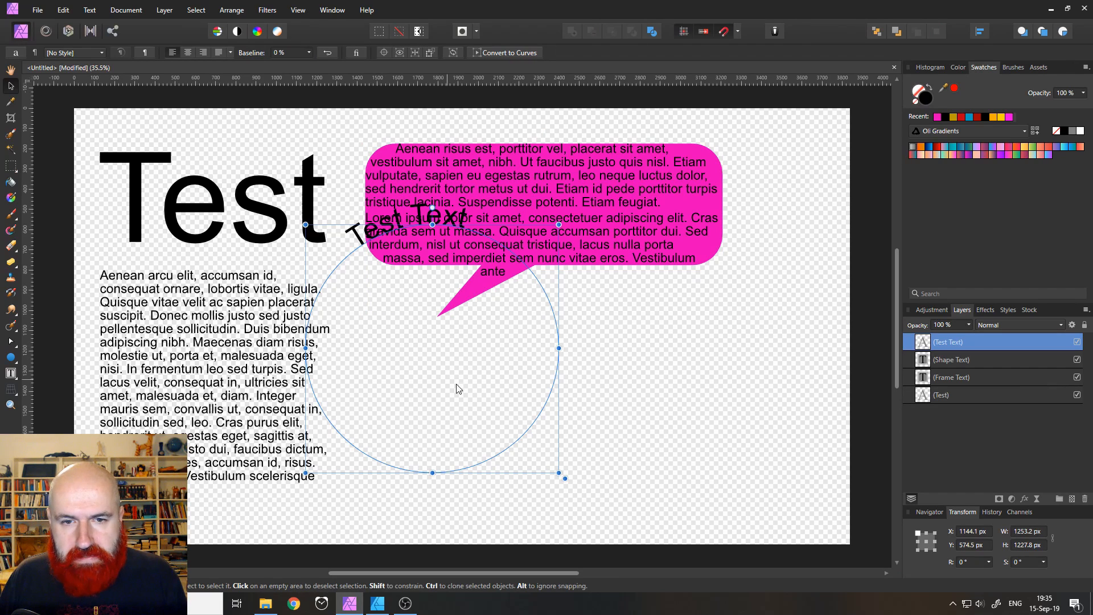
left_click_drag(409, 218, 589, 317)
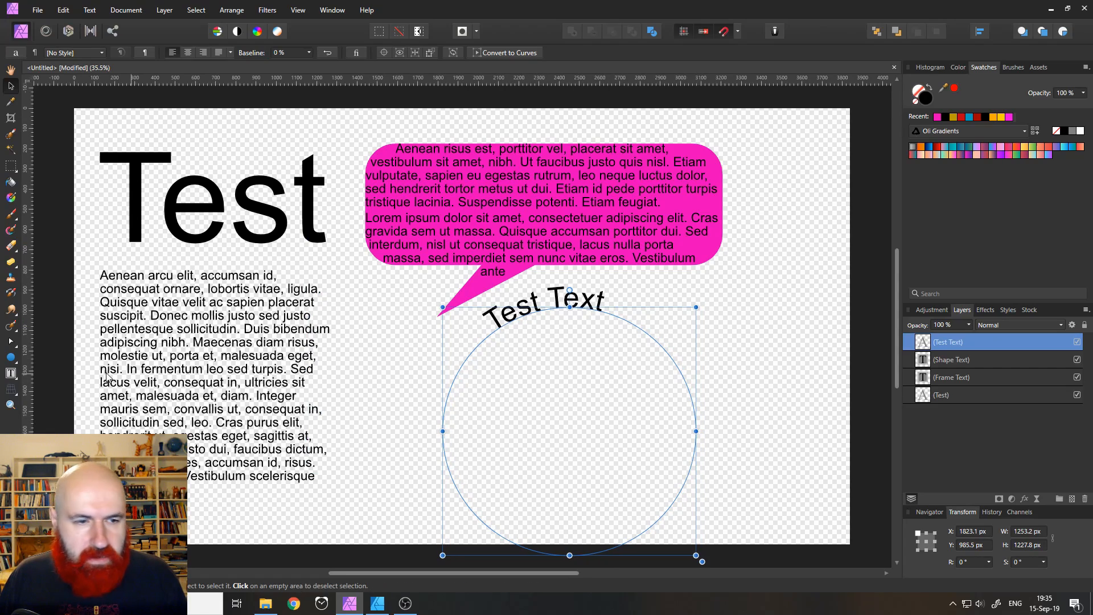
Step: Slide the start point of "Test Text" slightly clockwise along its circular path
left_click(10, 373)
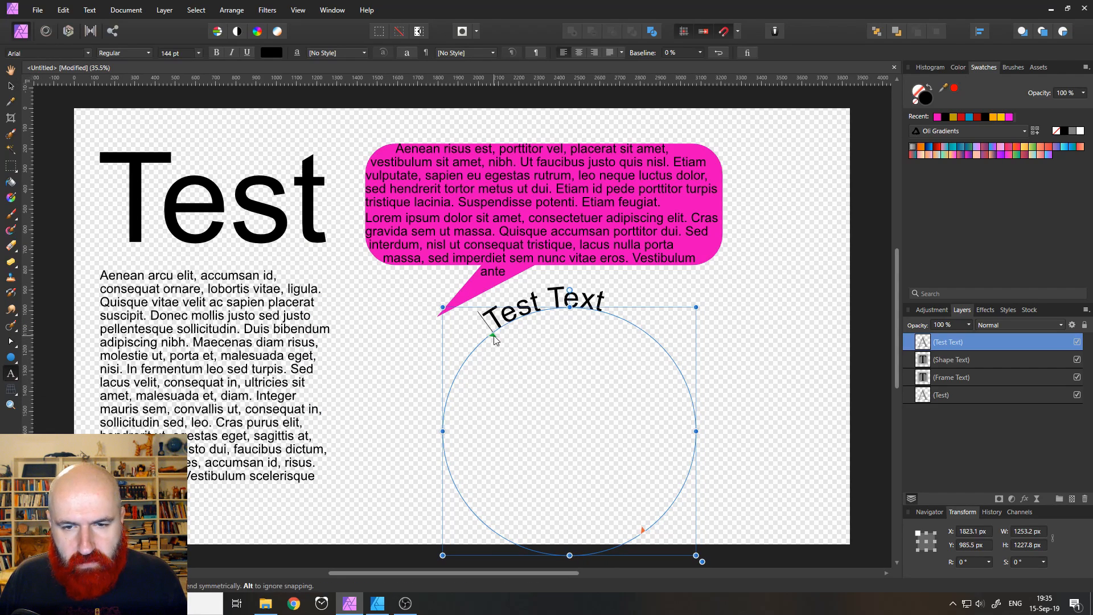
mouse_move(492, 335)
left_mouse_down()
mouse_move(488, 347)
mouse_move(513, 333)
mouse_move(626, 327)
mouse_move(495, 335)
mouse_move(453, 364)
mouse_move(532, 333)
mouse_move(507, 327)
left_mouse_up()
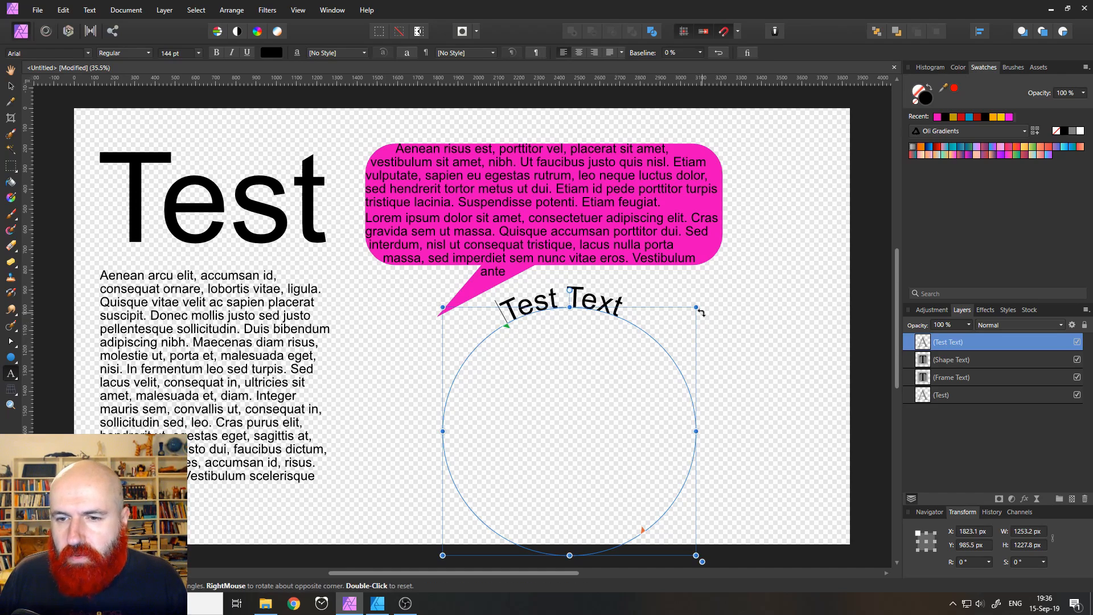
Step: Shrink the circular text path to about 945 × 926 px and move it up just below the callout
left_click_drag(698, 308, 646, 379)
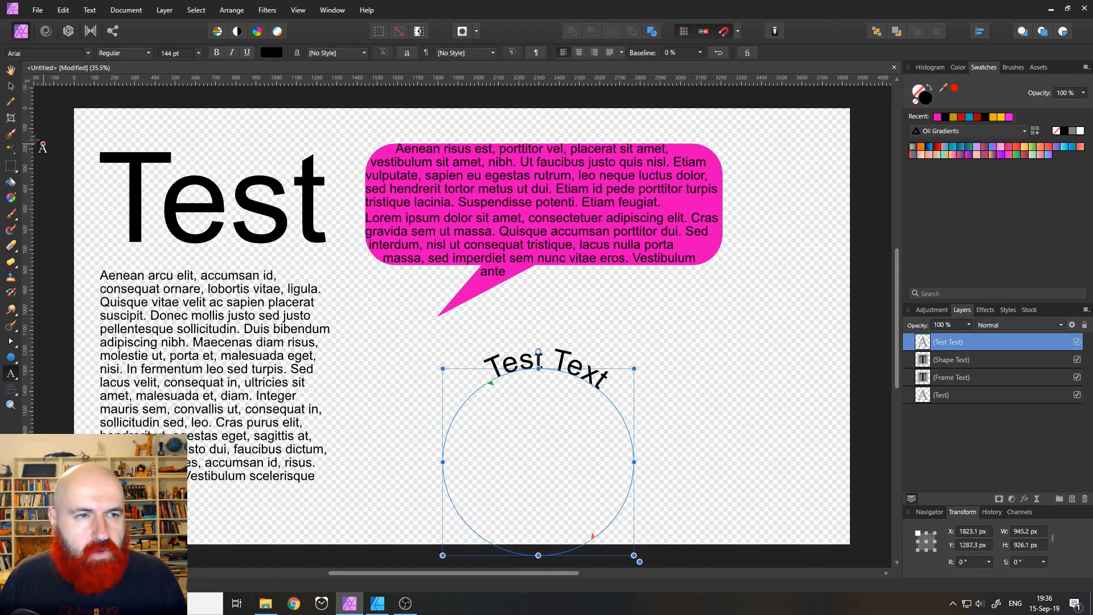
key("v")
left_click_drag(567, 369, 587, 317)
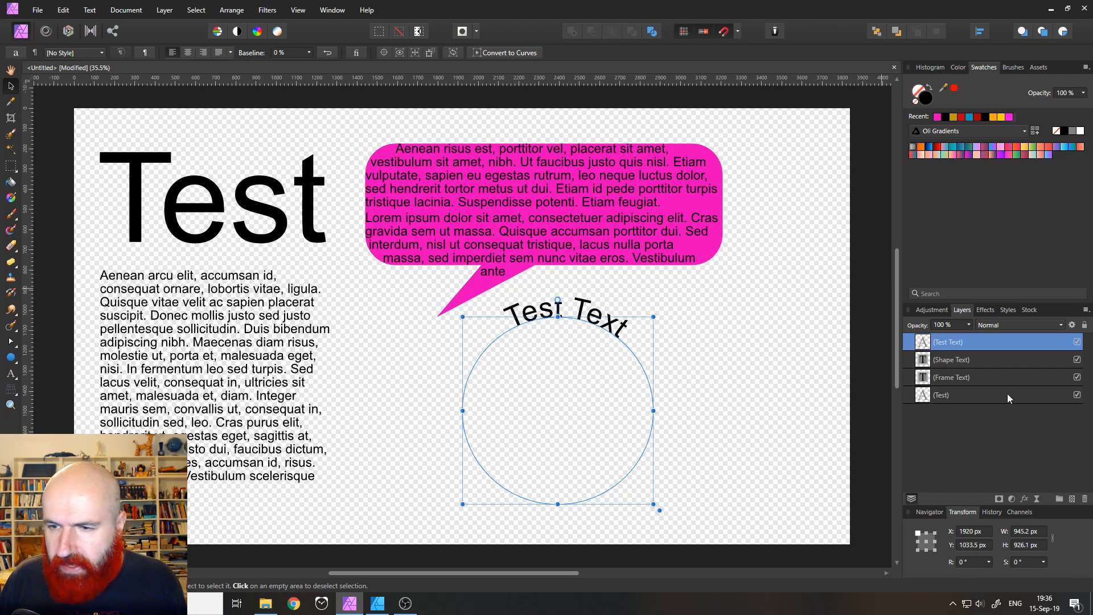
Step: Delete all layers and draw a heart about 1025 × 1028 px in the left half of the empty page
left_click(936, 395, "shift")
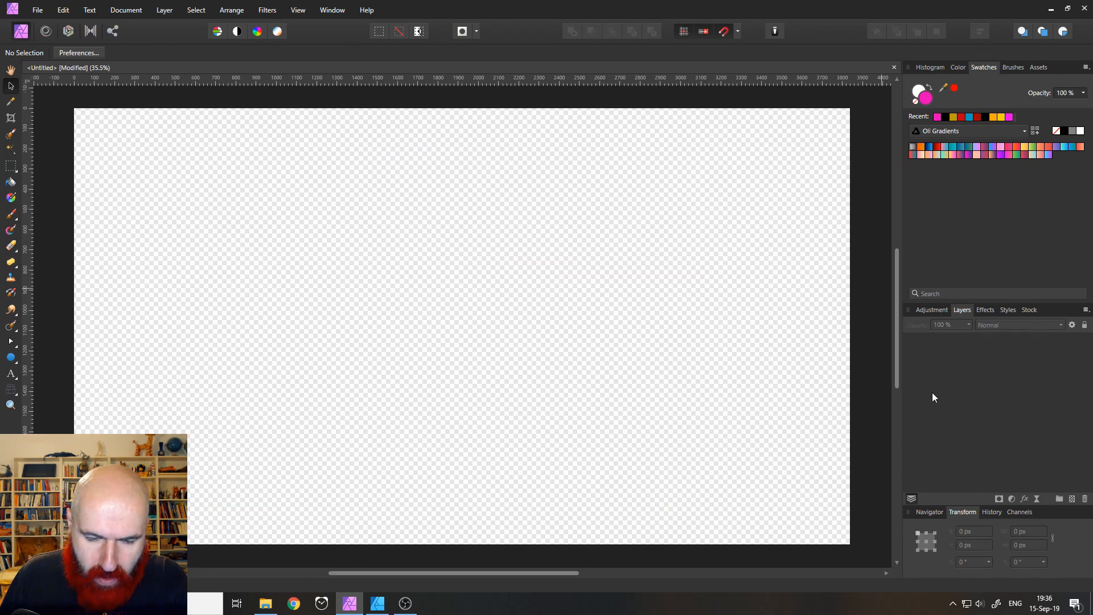
key("Delete")
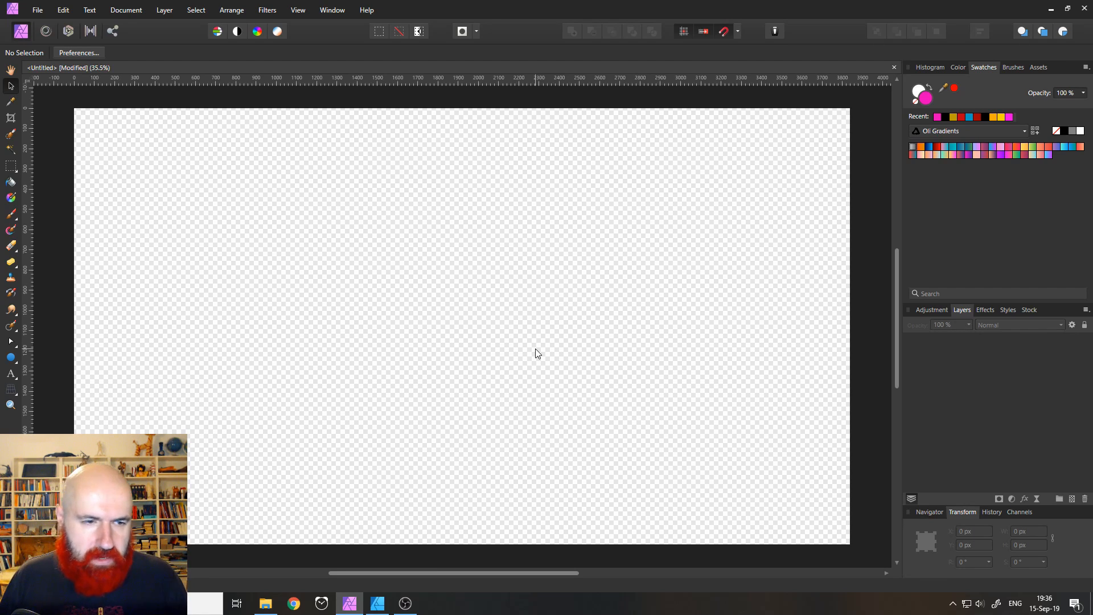
left_click(11, 358)
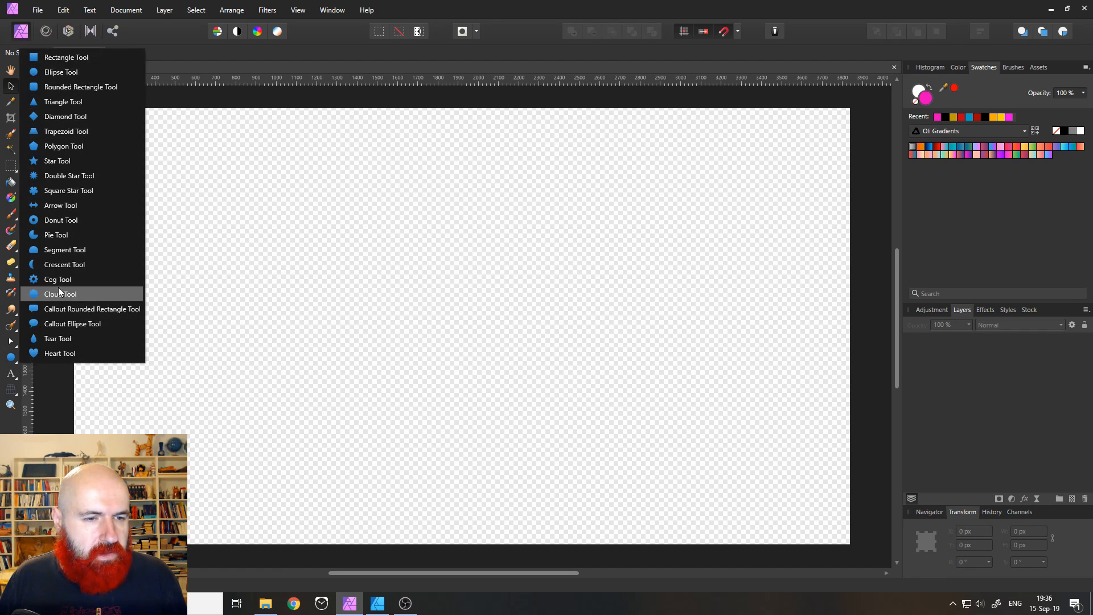
left_click(60, 353)
left_click_drag(195, 188, 402, 396)
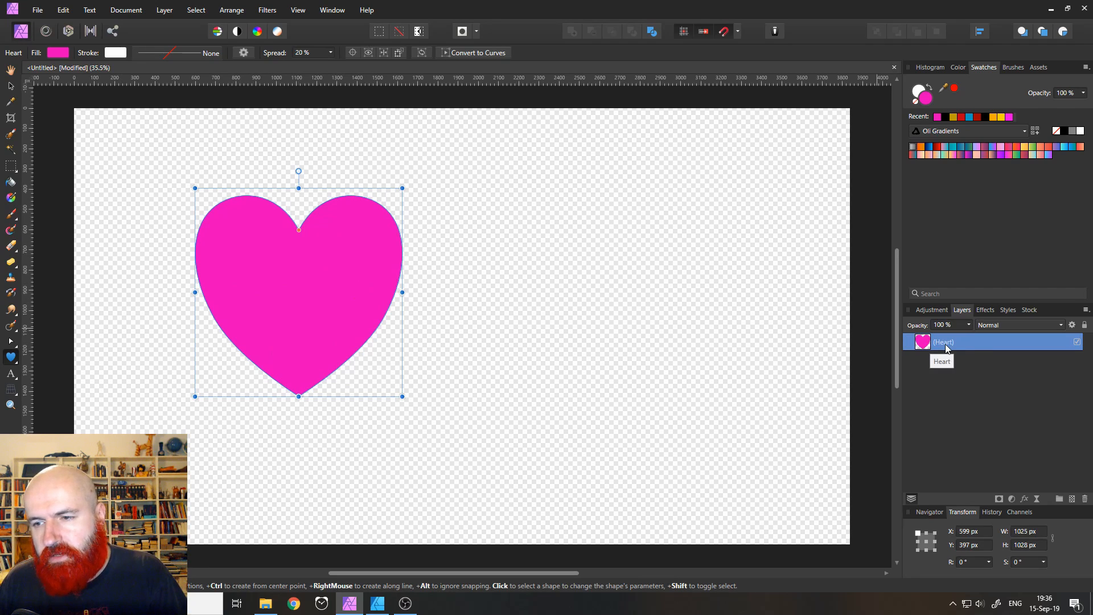
left_click(18, 359)
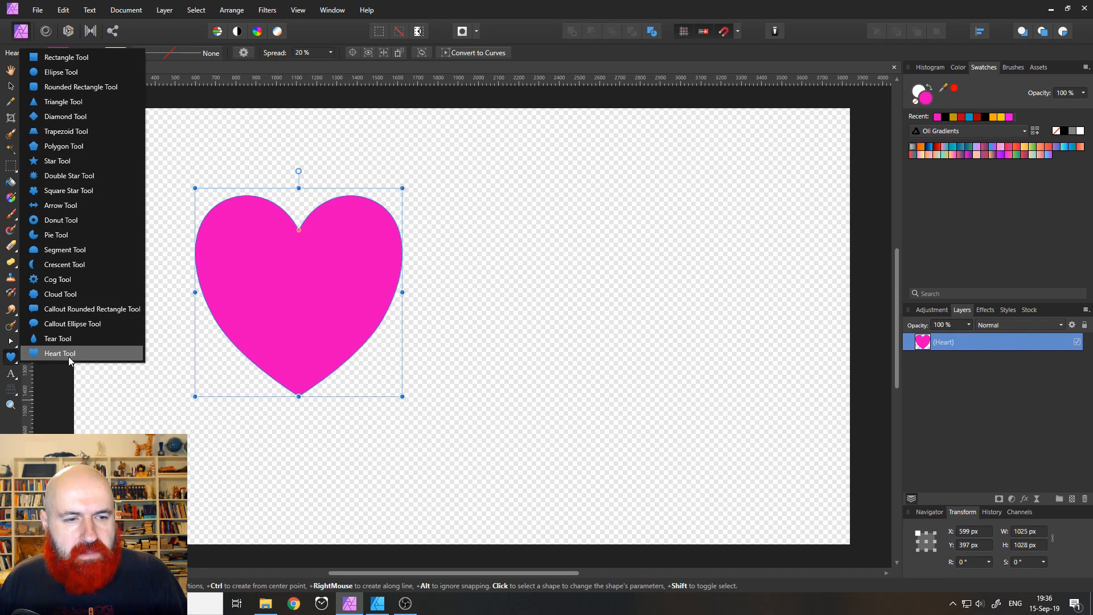
left_click(12, 359)
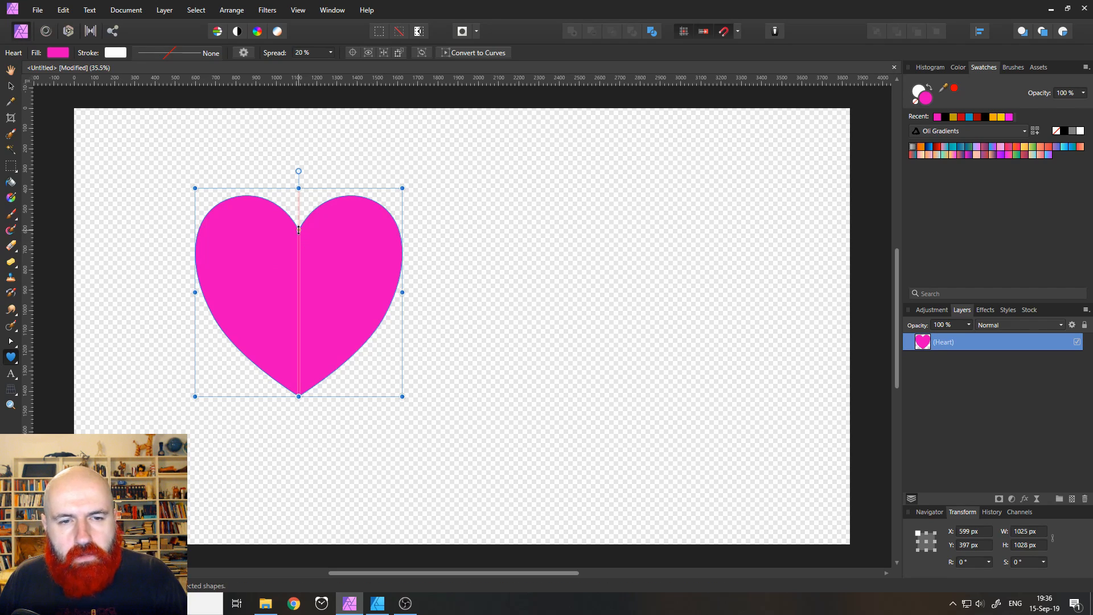
Step: Change the heart's fill to a medium blue and set its spread to 21%
left_click(59, 54)
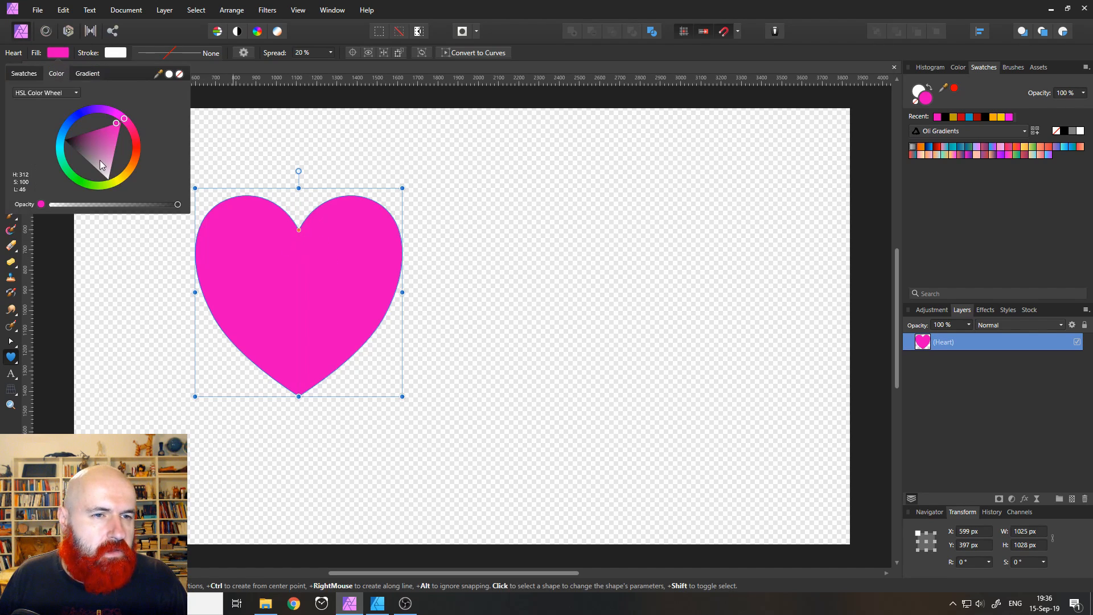
left_click(114, 156)
left_click_drag(121, 152, 64, 131)
mouse_move(79, 142)
left_mouse_down()
mouse_move(86, 148)
mouse_move(77, 141)
left_mouse_up()
left_click(54, 56)
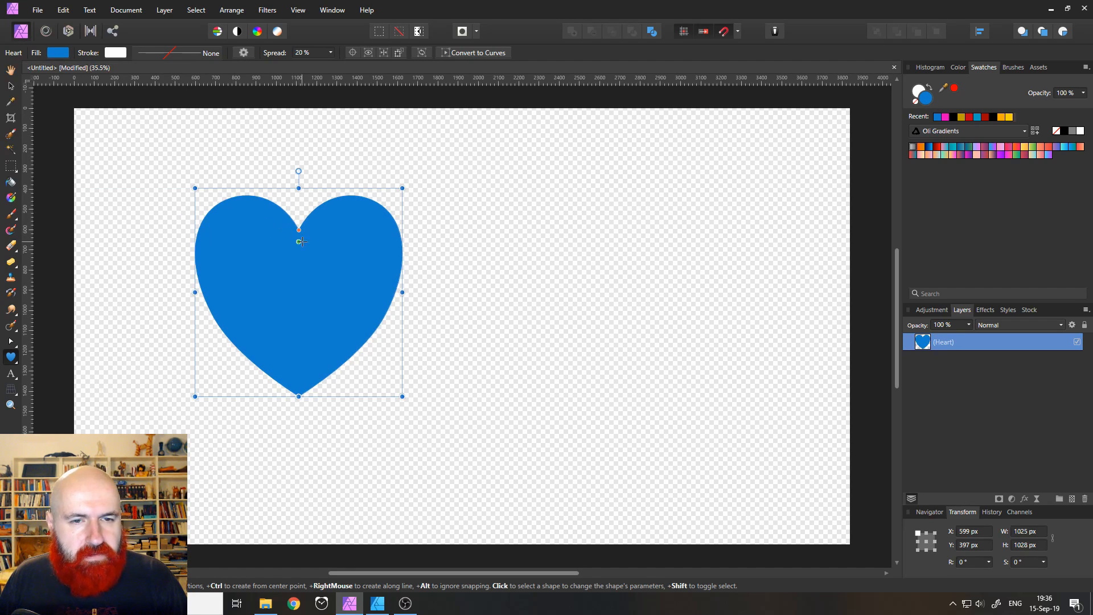
mouse_move(299, 231)
left_mouse_down()
mouse_move(302, 279)
mouse_move(298, 216)
mouse_move(299, 231)
left_mouse_up()
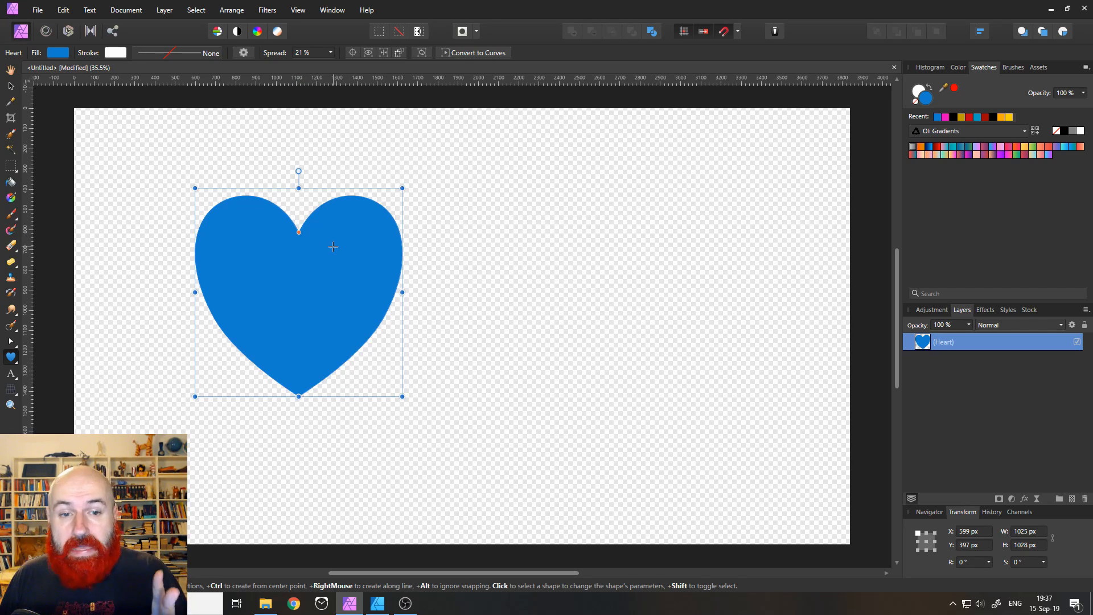
Step: Convert the heart to curves and reshape its right lobe by moving the upper-right node down and bulging the side outward
right_click(334, 248)
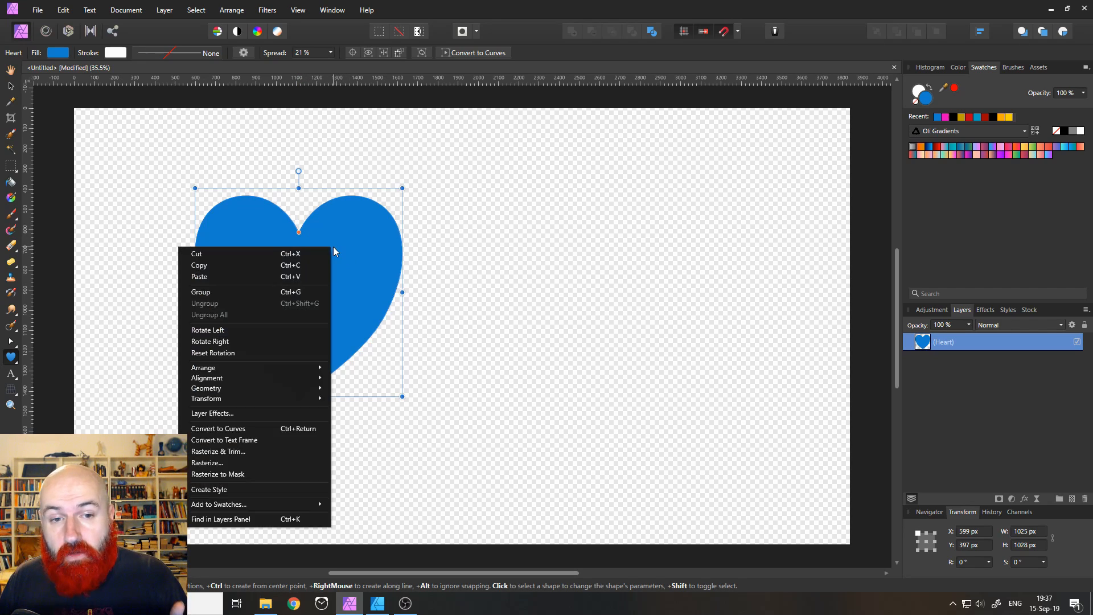
left_click(274, 428)
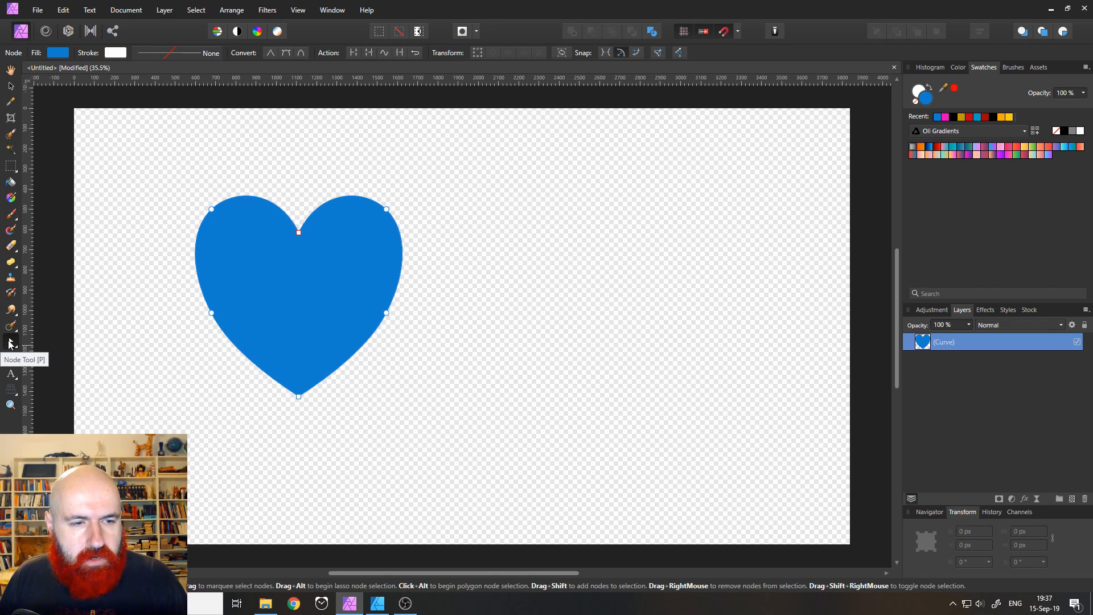
mouse_move(386, 209)
left_mouse_down()
mouse_move(452, 171)
mouse_move(426, 213)
mouse_move(387, 214)
left_mouse_up()
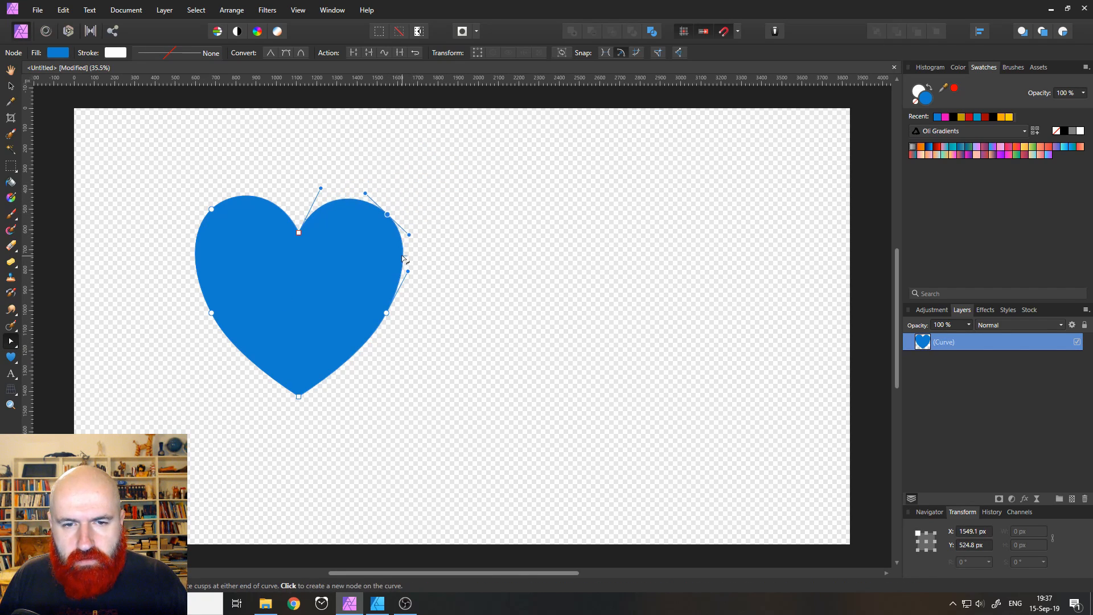
left_click_drag(404, 261, 413, 231)
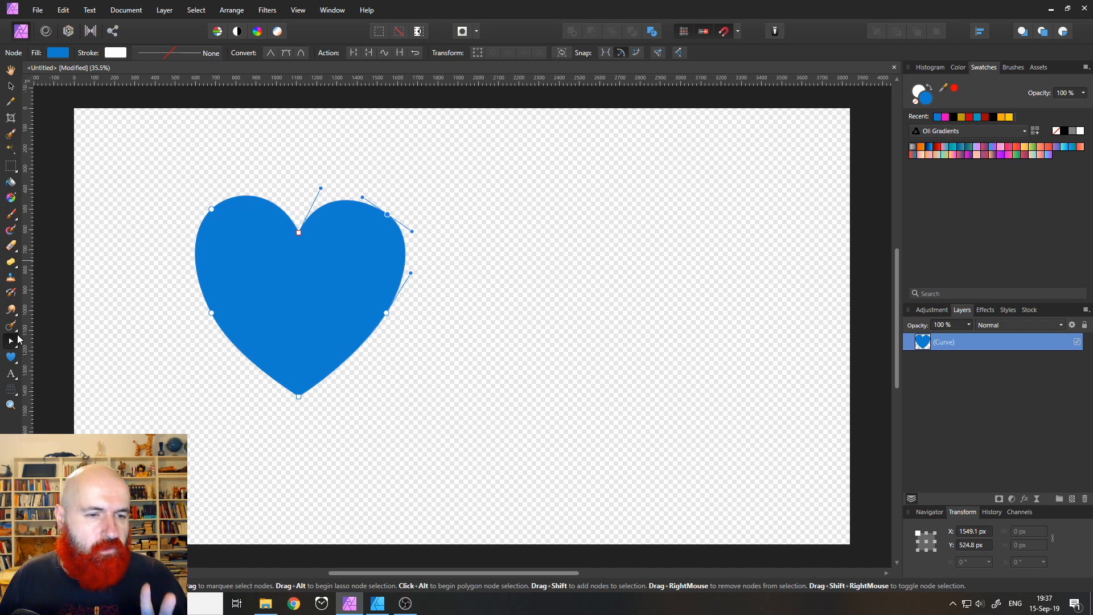
Step: Add a large artistic-text letter "A", about 816 × 872 px, to the right of the heart
left_click(11, 375)
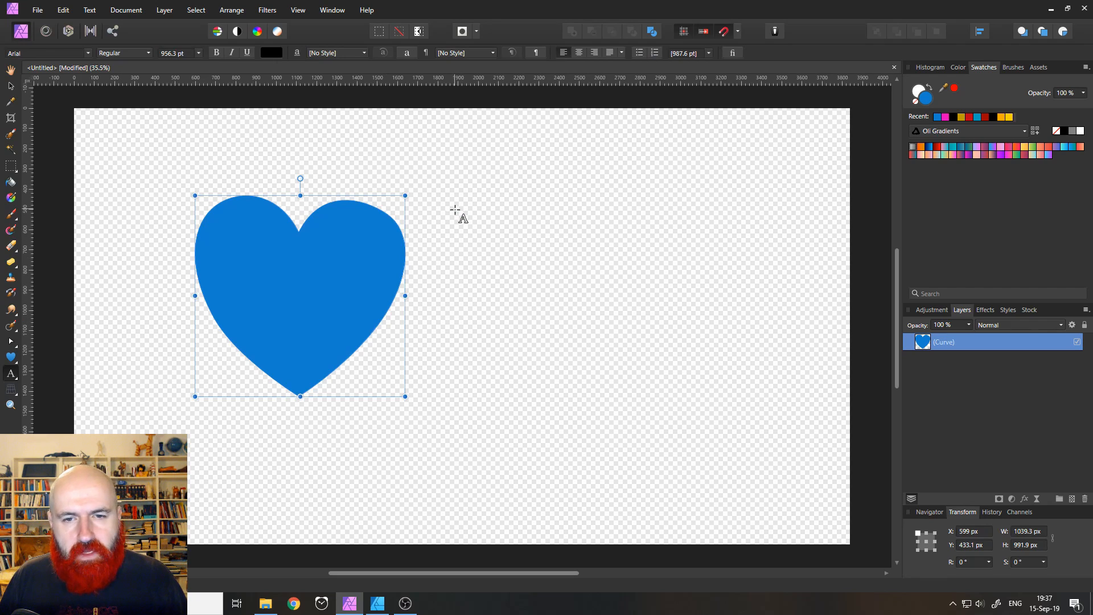
left_click_drag(457, 214, 587, 385)
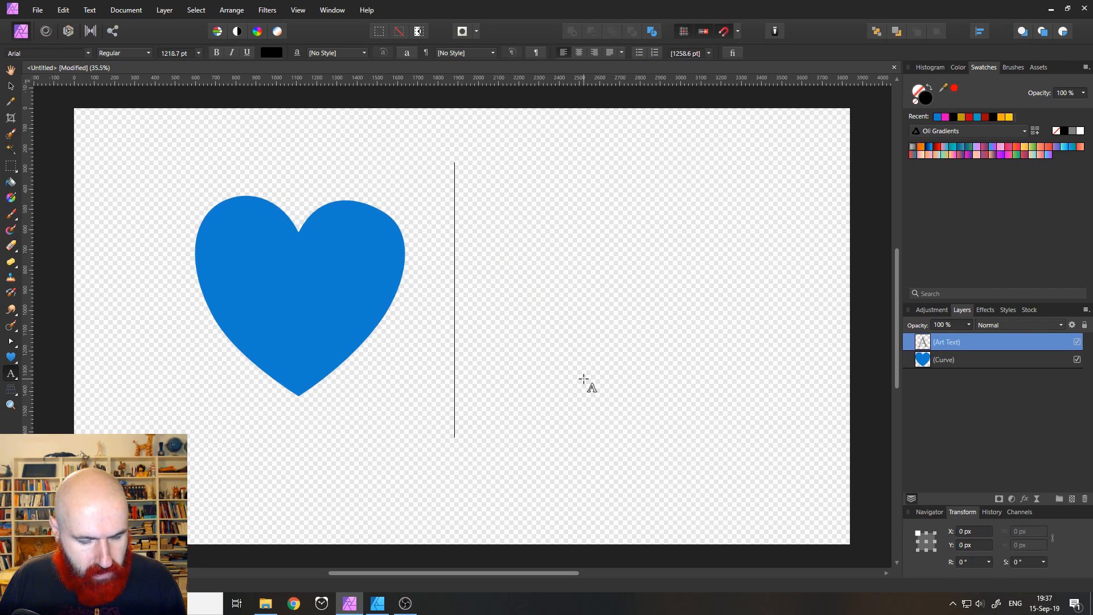
type("A")
key("Escape")
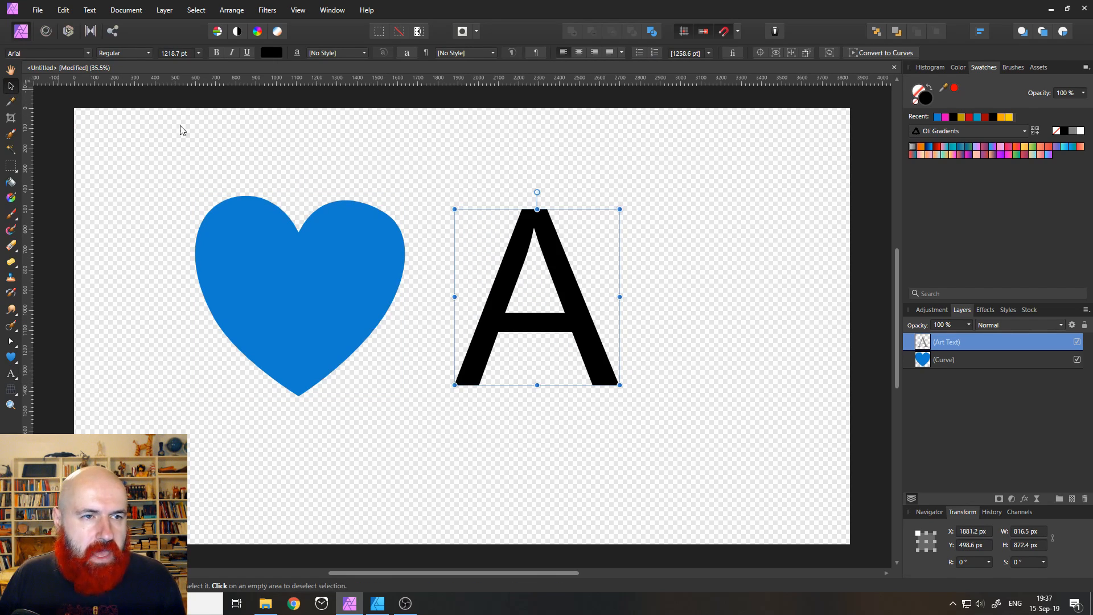
Step: Convert the letter "A" to curves and show its nodes for editing with the Node tool
right_click(539, 240)
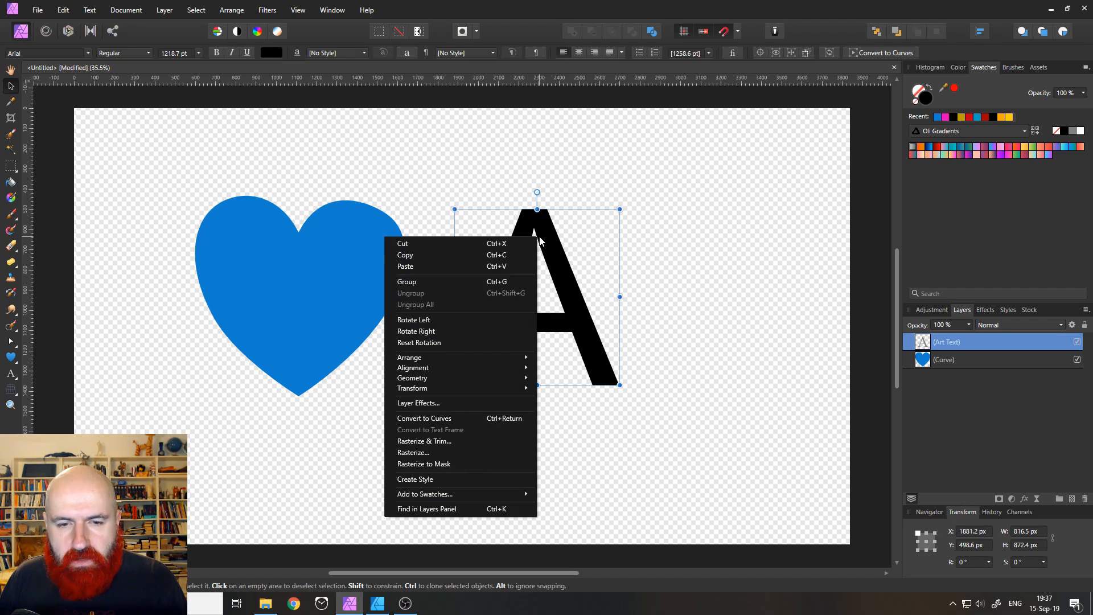
left_click(467, 418)
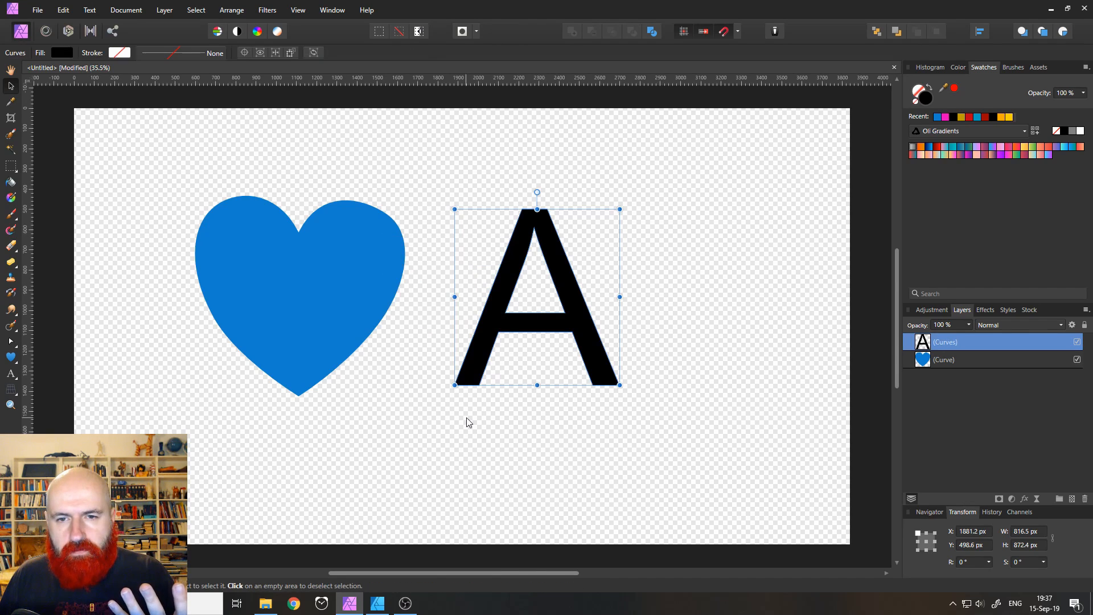
left_click(10, 341)
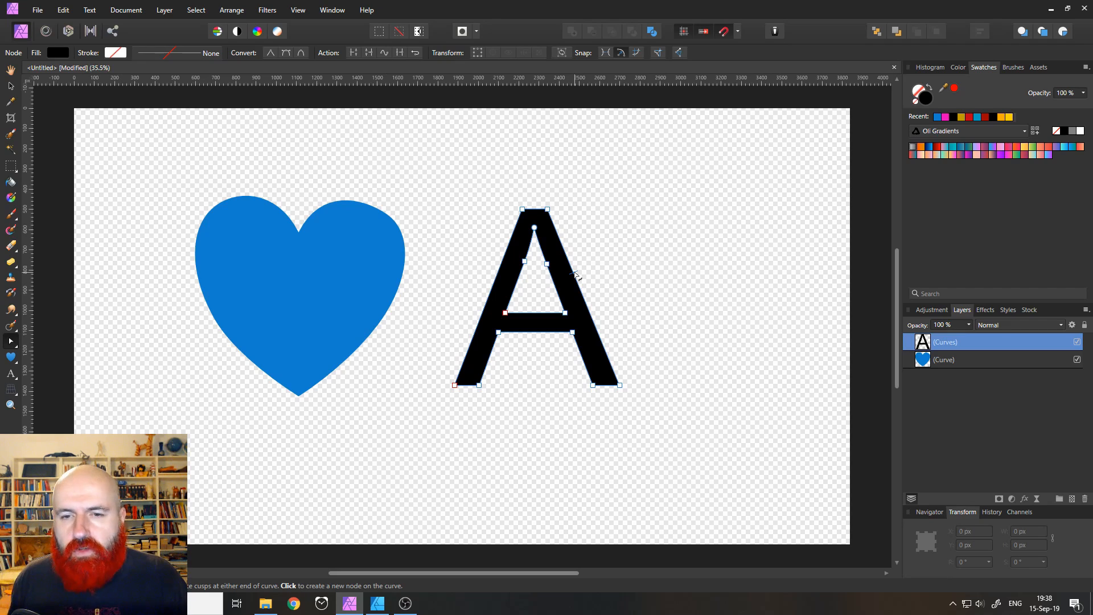
Step: Reshape the letter "A" by bulging its outer sides outward, its crossbar edges up and down, and its lower inner legs inward, and deselect it
left_click_drag(575, 275, 597, 272)
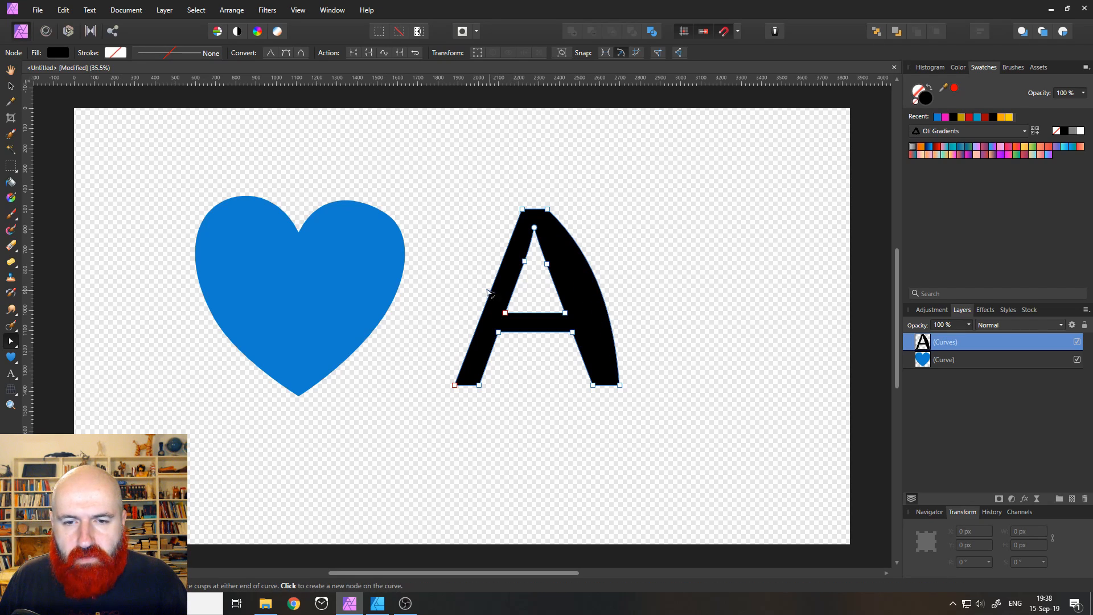
left_click_drag(490, 293, 478, 288)
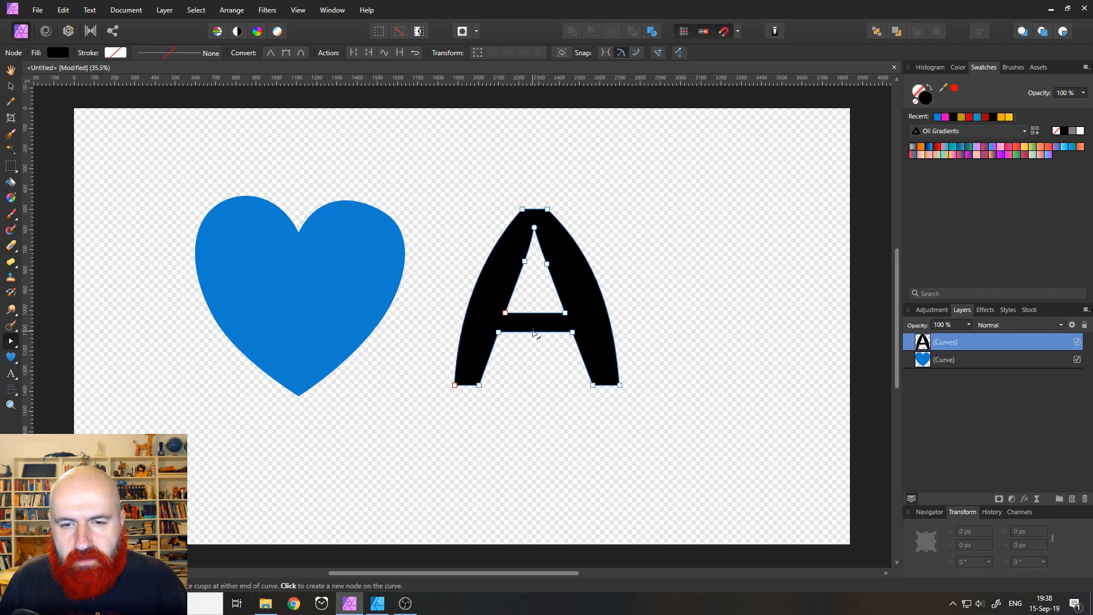
left_click_drag(536, 334, 535, 304)
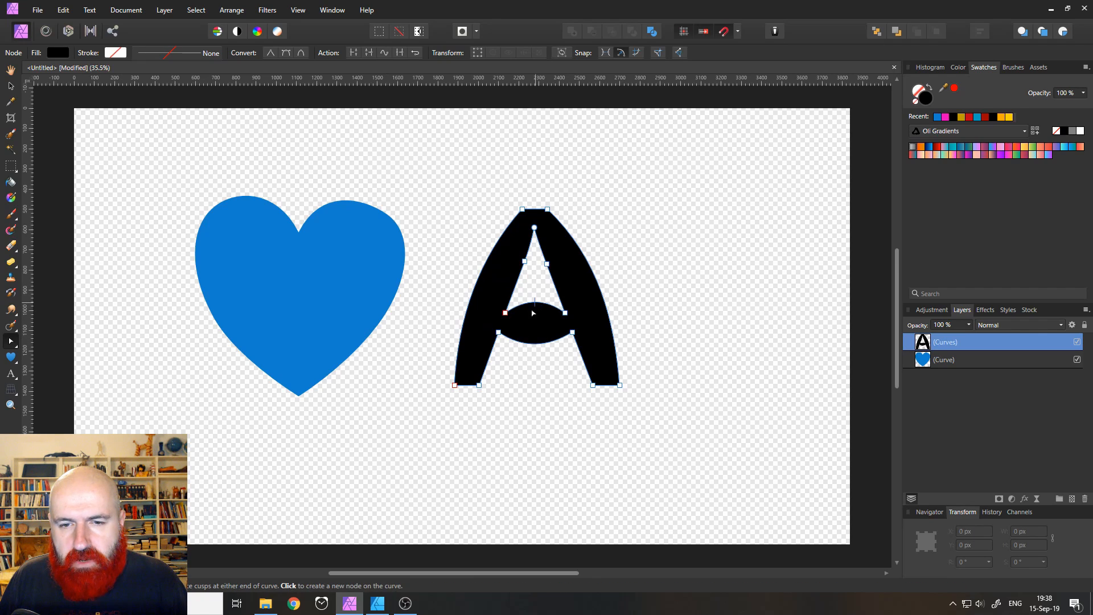
left_click_drag(493, 356, 498, 357)
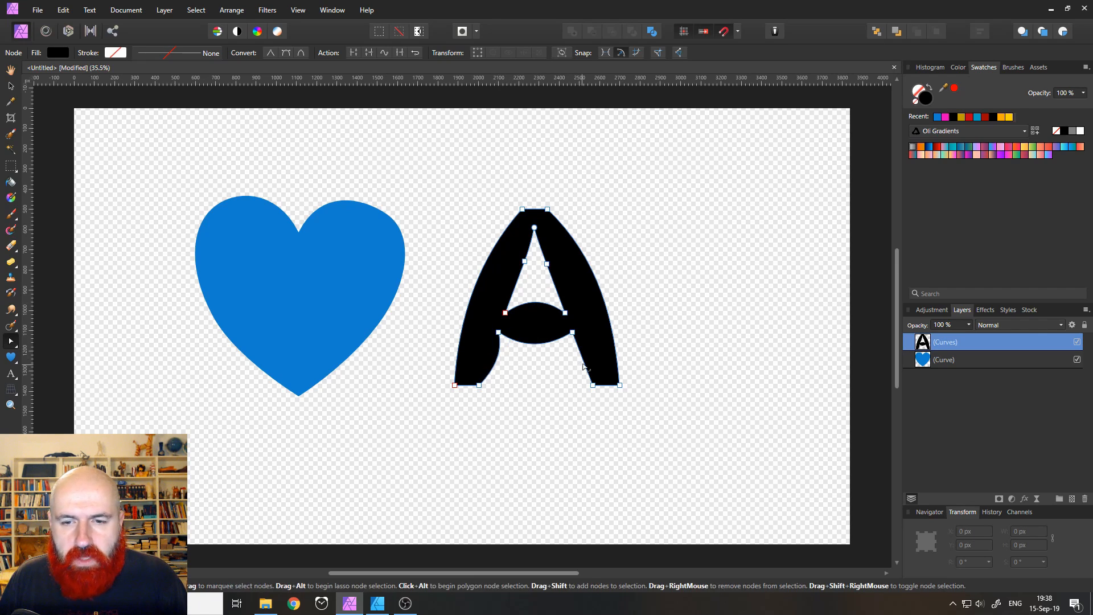
left_click_drag(585, 365, 573, 365)
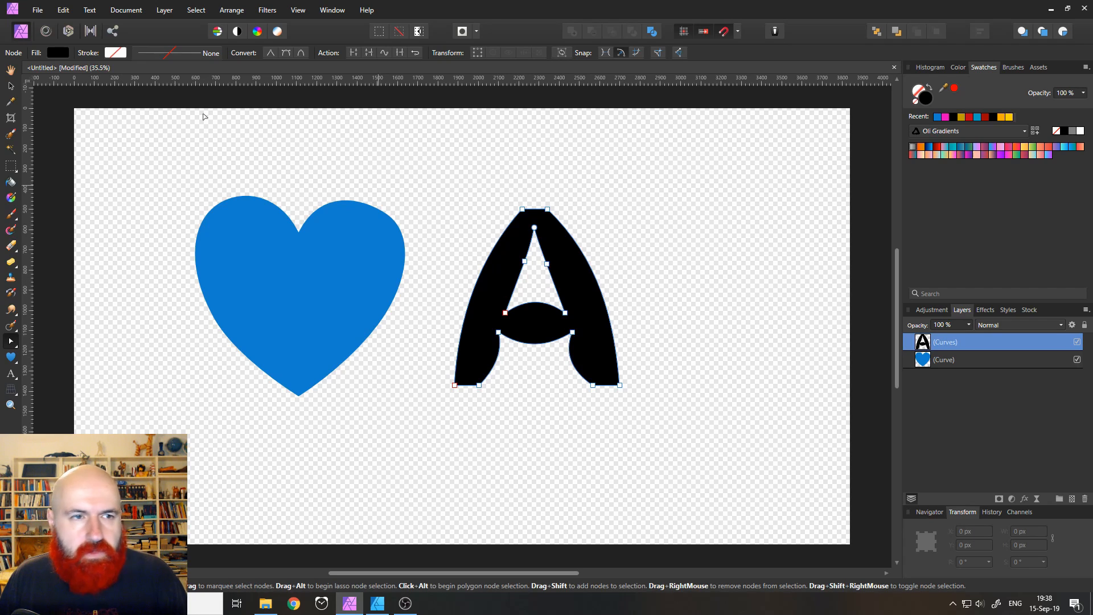
left_click(11, 85)
left_click(290, 164)
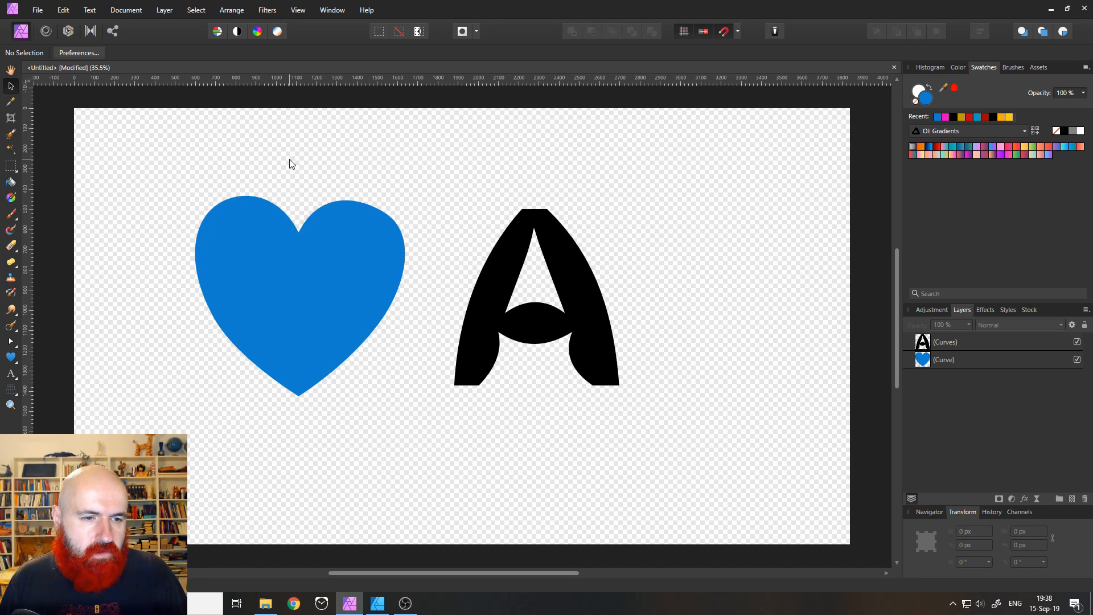
Step: Draw a closed, wavy freeform shape with the Pen tool, running beneath the heart and rising in a tall lobe to the right of the "A"
left_click(10, 343)
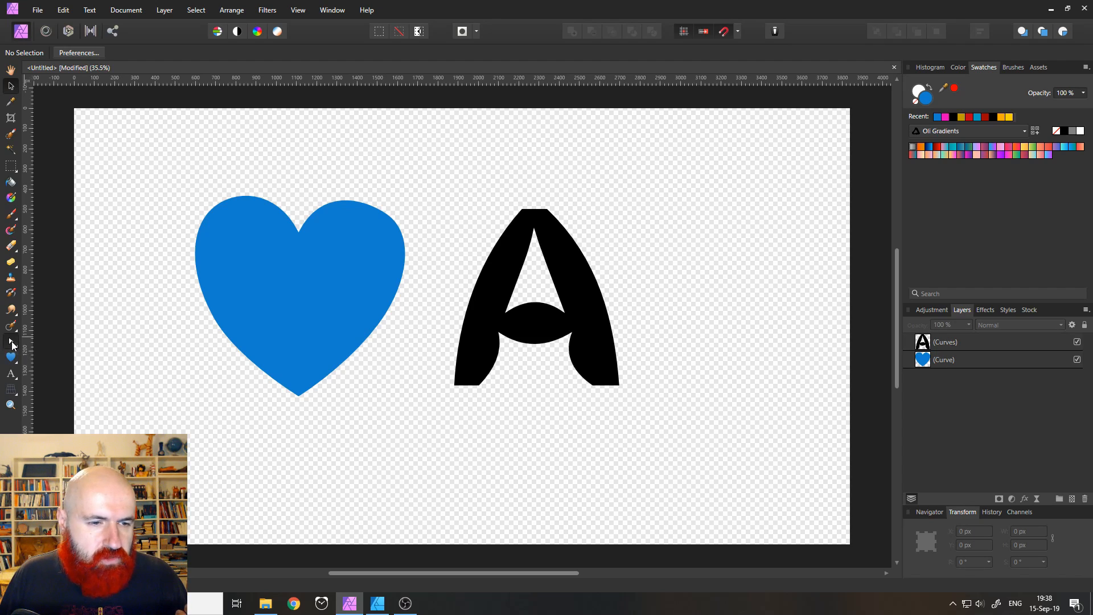
left_click(36, 344)
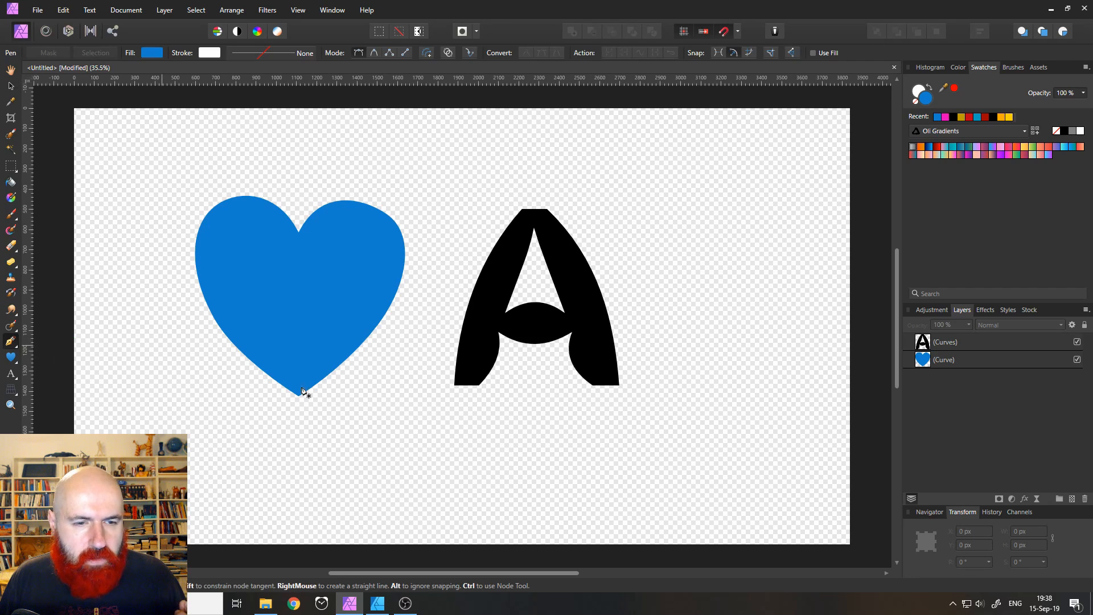
left_click(213, 480)
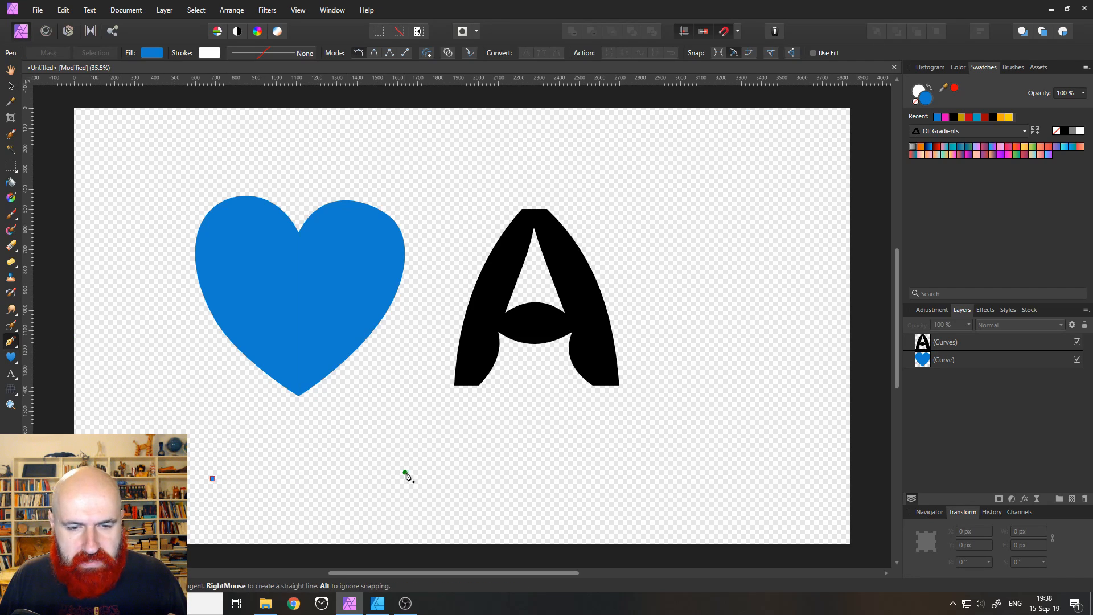
left_click_drag(436, 472, 462, 445)
left_click_drag(555, 396, 670, 348)
left_click_drag(736, 270, 804, 305)
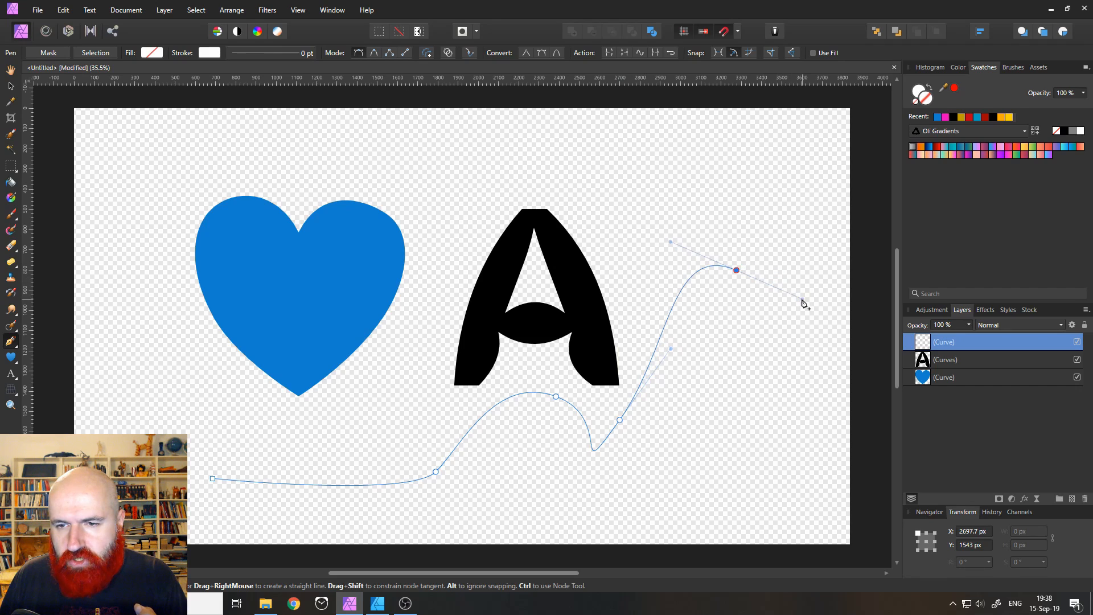
left_click_drag(774, 470, 734, 516)
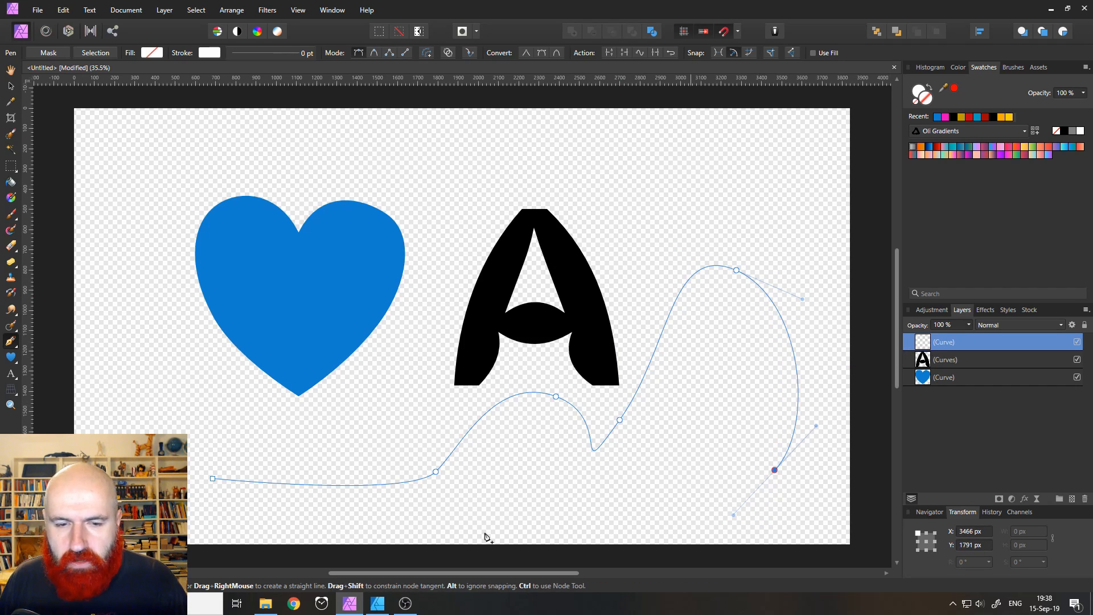
left_click_drag(486, 521, 435, 520)
left_click_drag(345, 509, 331, 511)
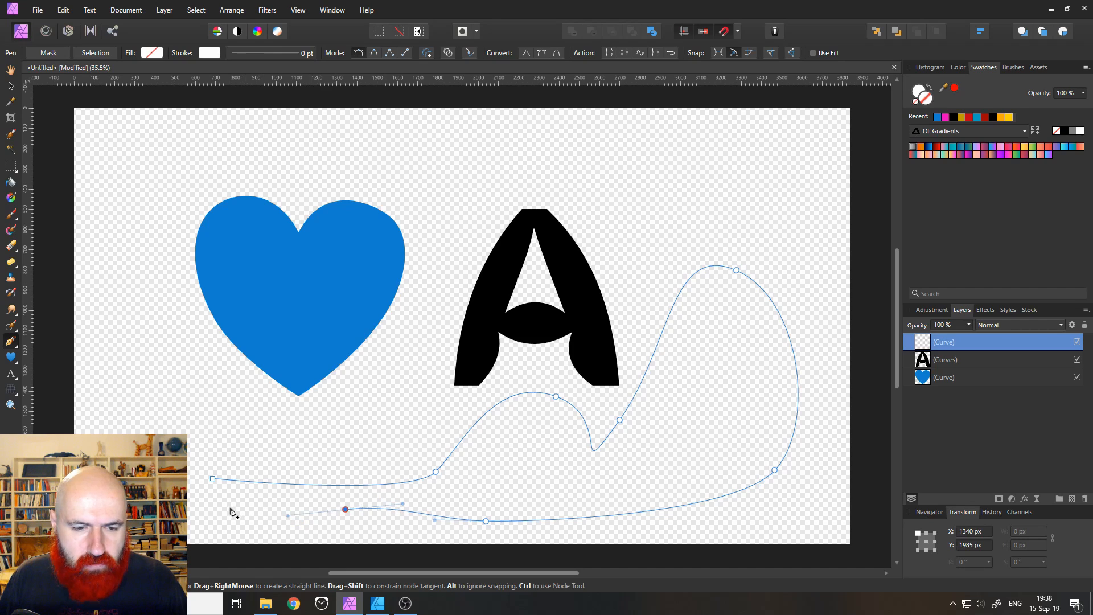
left_click_drag(222, 507, 181, 495)
left_click(213, 481)
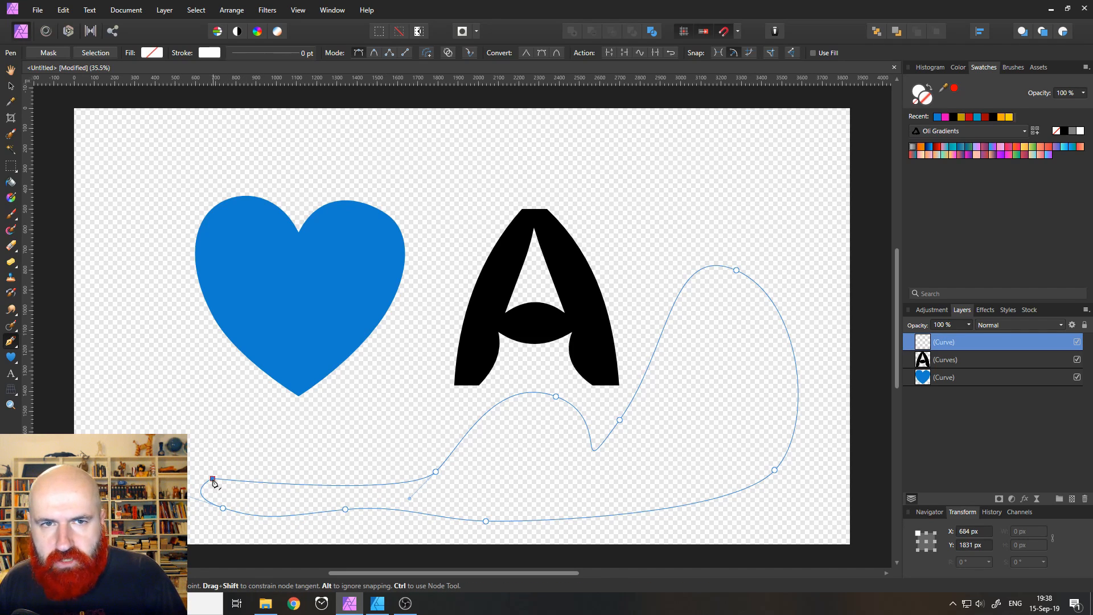
Step: Fill the freeform shape with the recent bright pink color and move it slightly up and to the right
left_click(152, 53)
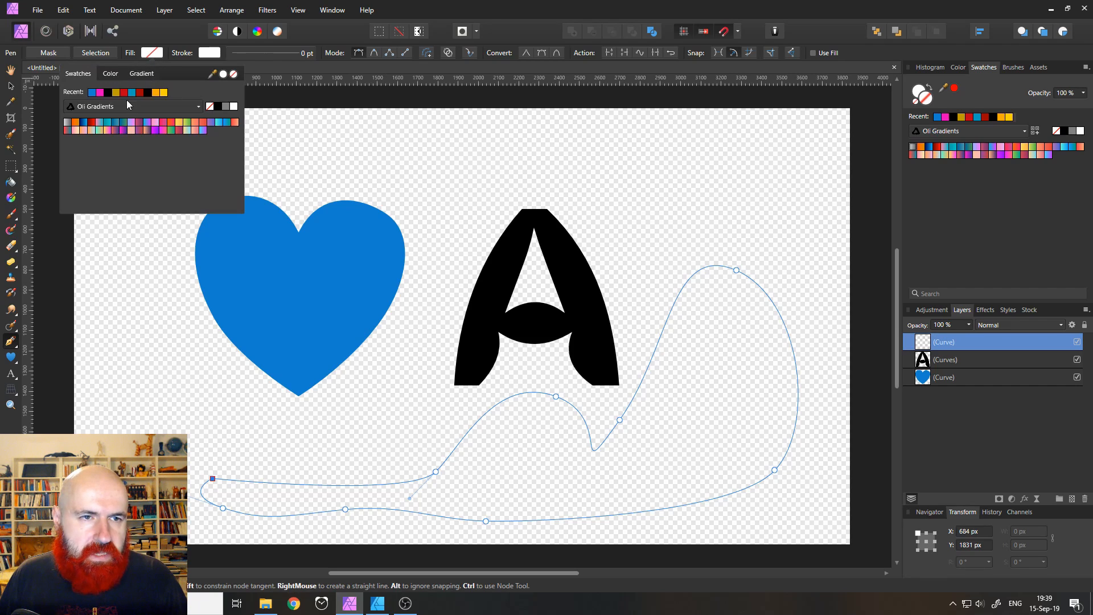
left_click(101, 92)
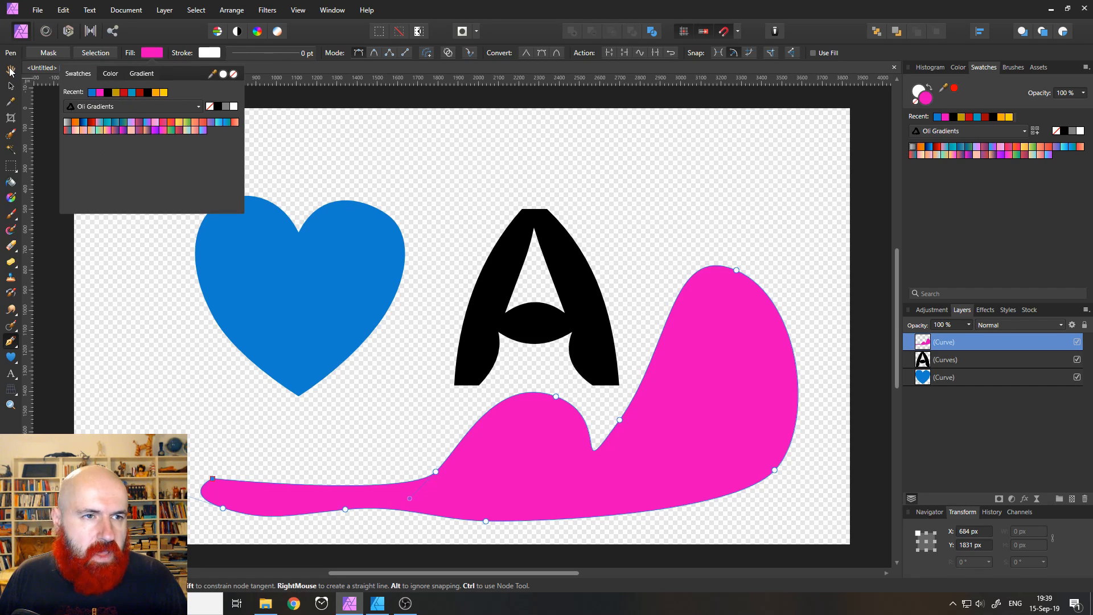
left_click(10, 85)
left_click_drag(730, 440, 729, 400)
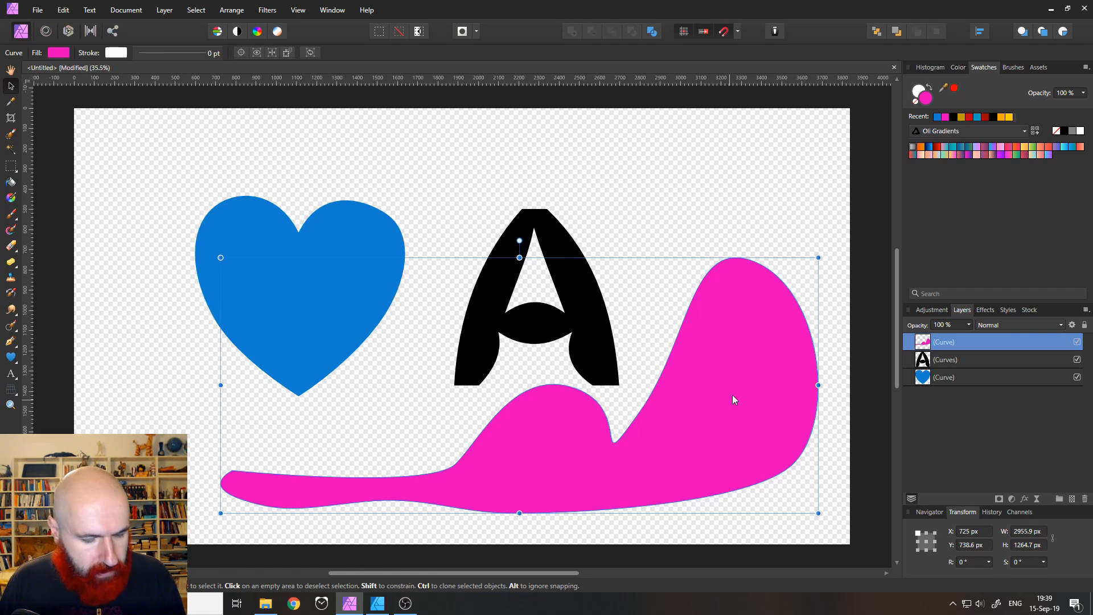
Step: Delete the heart, the letter "A" and the pink shape to empty the canvas
left_click(360, 300)
left_click(741, 412, "shift")
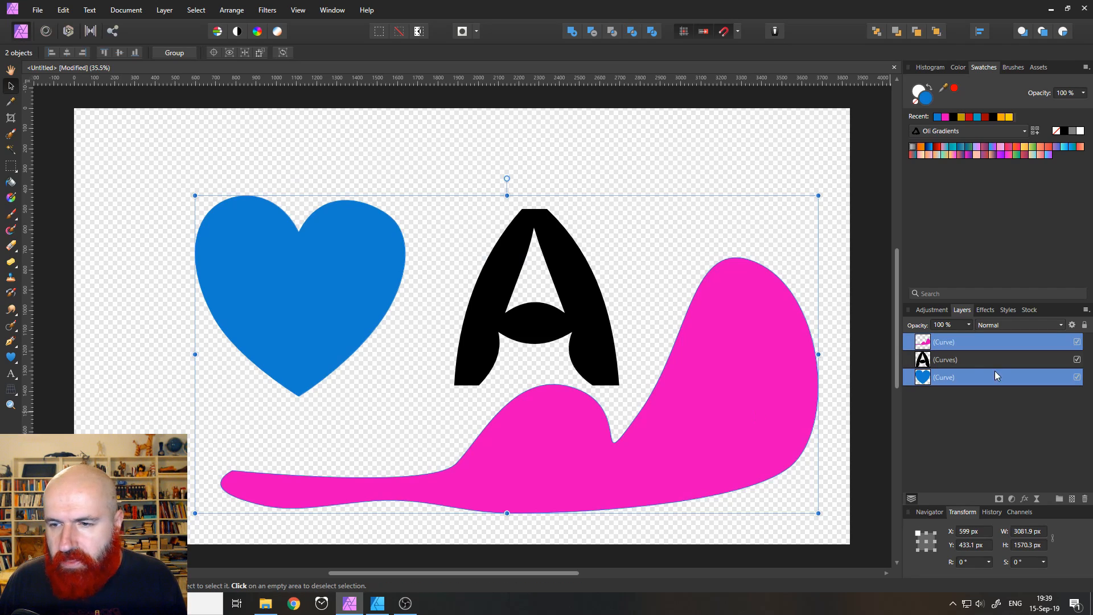
key("Delete")
key("Delete")
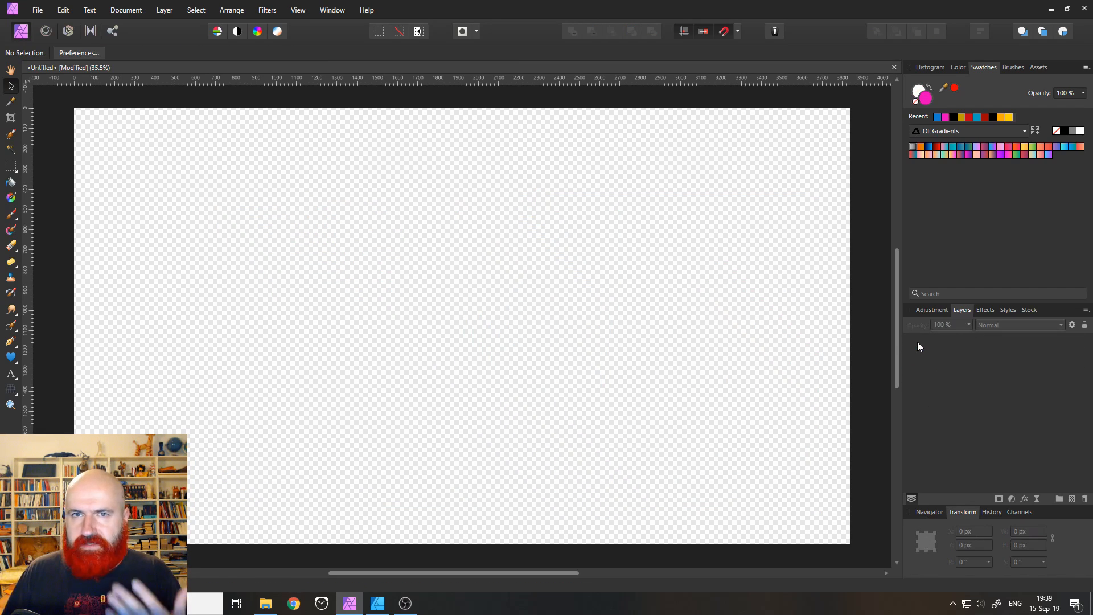
Step: Place the golden puppy photo from the "dog" stock results on the canvas and shift it down so the whole head shows
left_click(1033, 311)
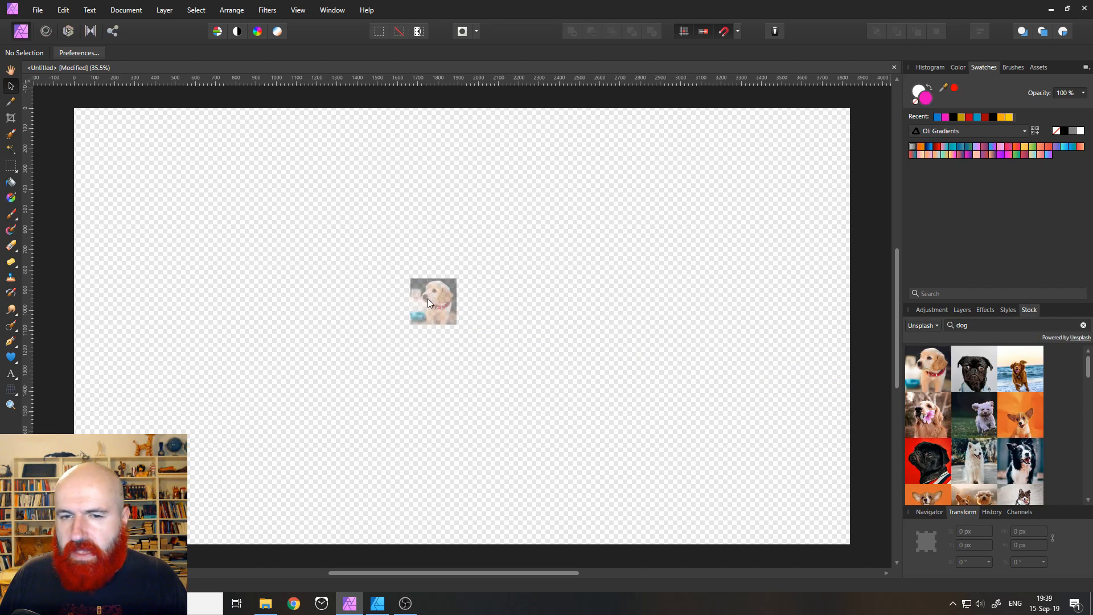
left_click_drag(429, 298, 416, 295)
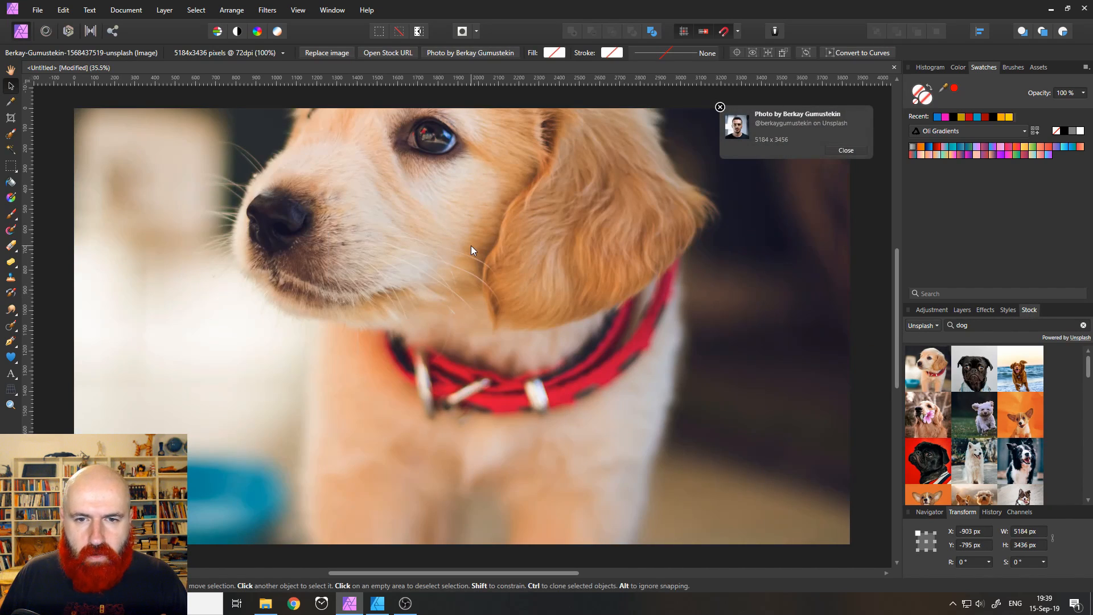
left_click_drag(507, 220, 521, 351)
Step: Add a mask to the puppy photo layer and expand the layer to show the mask
left_click(962, 310)
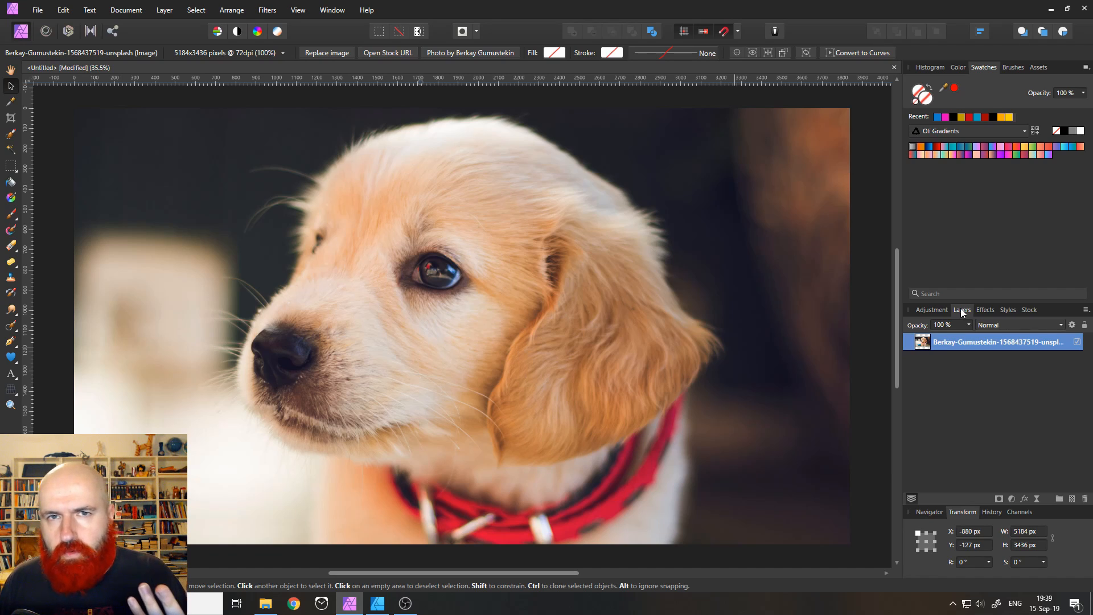
left_click(999, 500)
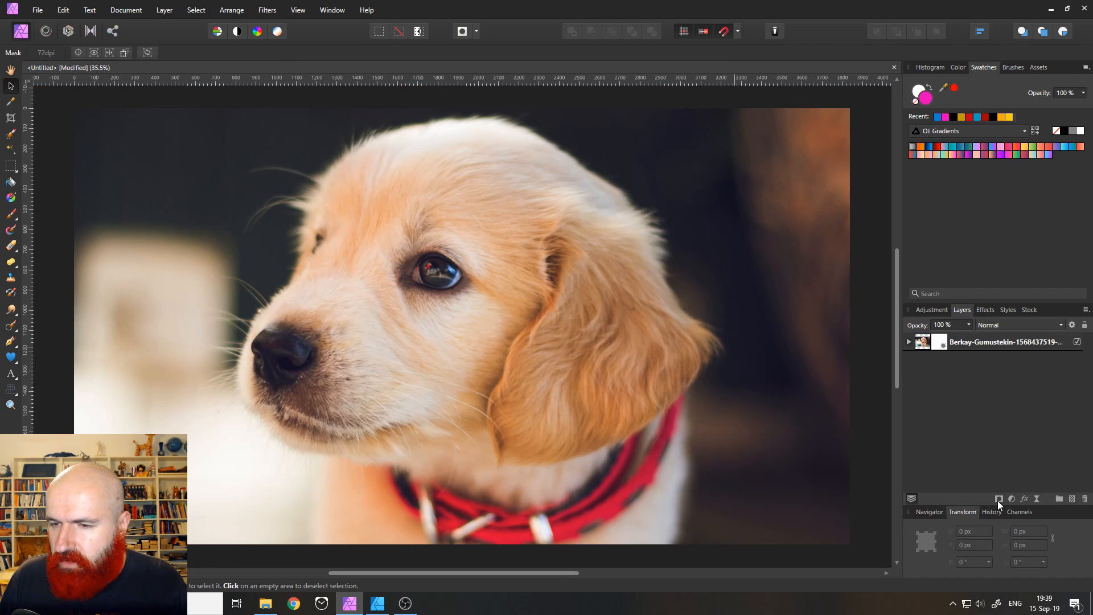
left_click(908, 342)
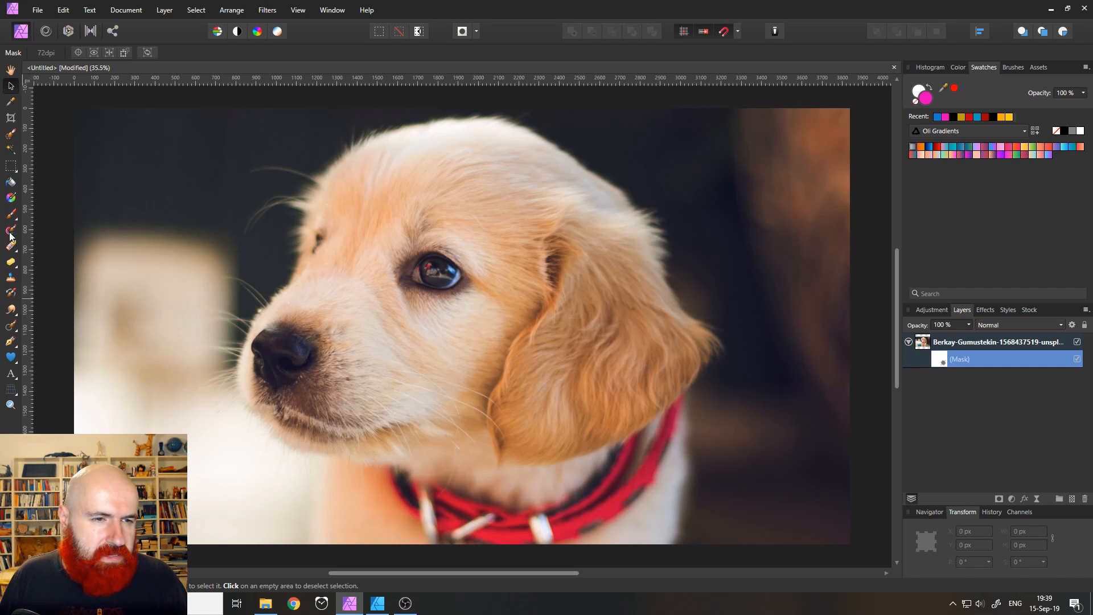
Step: Set the paint brush color to black (000000) and paint on the mask to hide the area around the puppy's eye
left_click(10, 213)
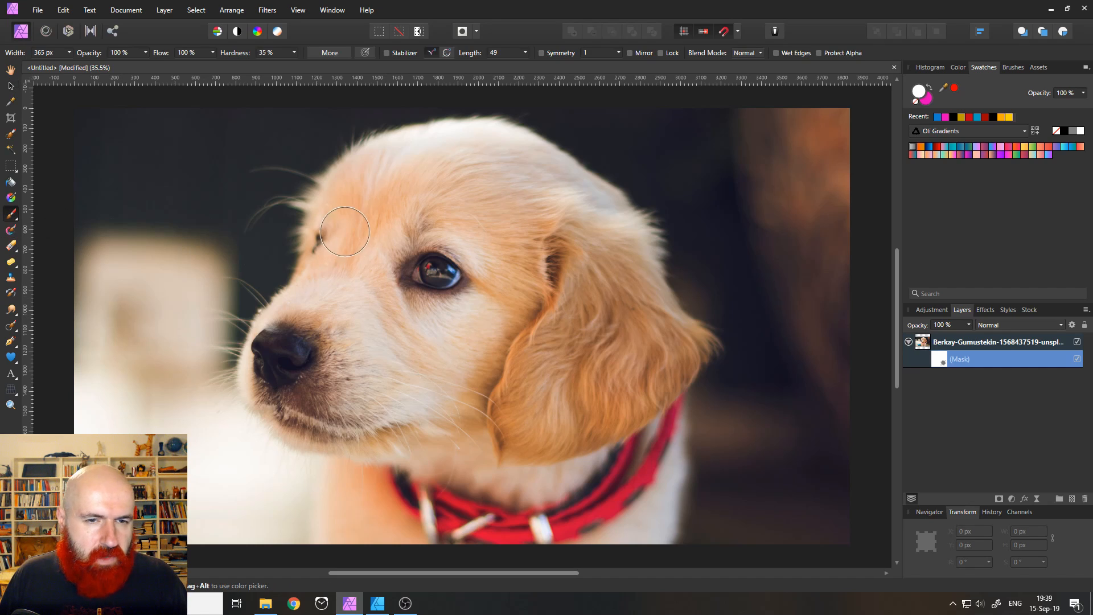
double_click(920, 93)
left_click_drag(540, 313, 343, 465)
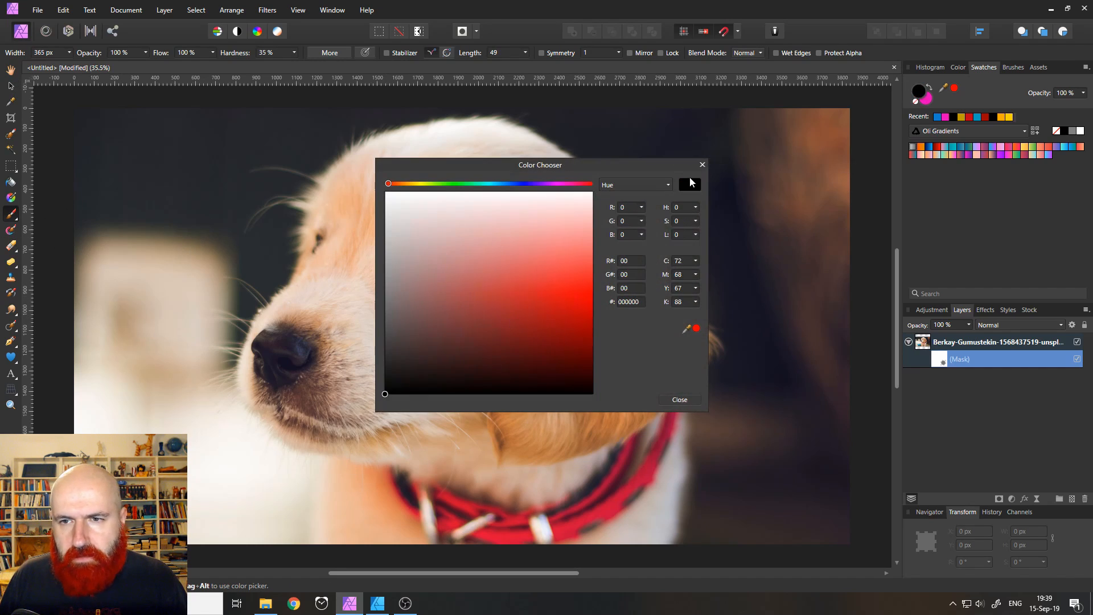
left_click(702, 165)
mouse_move(427, 237)
left_mouse_down()
mouse_move(438, 273)
mouse_move(501, 237)
mouse_move(447, 288)
mouse_move(604, 188)
left_mouse_up()
Step: Paint the hidden eye area back in with white on the mask, and delete the mask layer
double_click(920, 90)
left_click(702, 165)
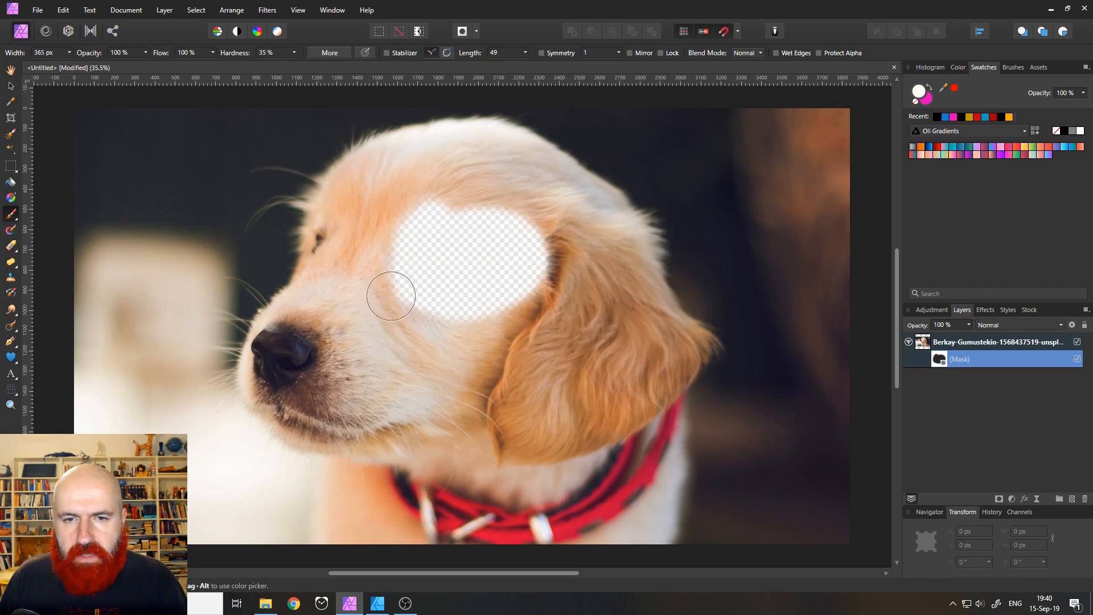
mouse_move(390, 288)
left_mouse_down()
mouse_move(464, 222)
mouse_move(427, 269)
mouse_move(501, 285)
left_mouse_up()
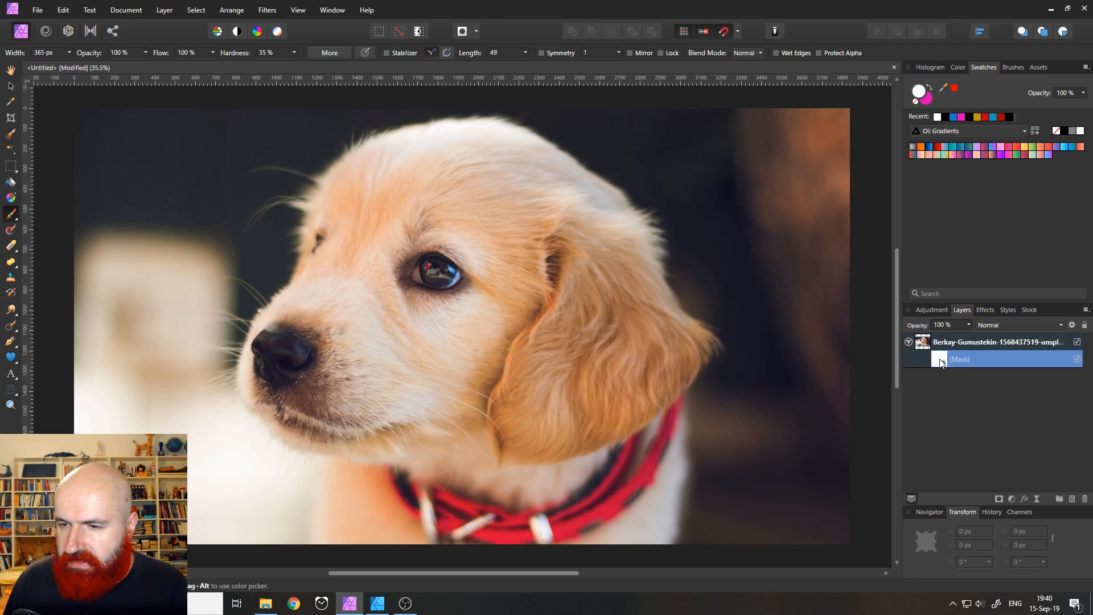
left_click(1084, 499)
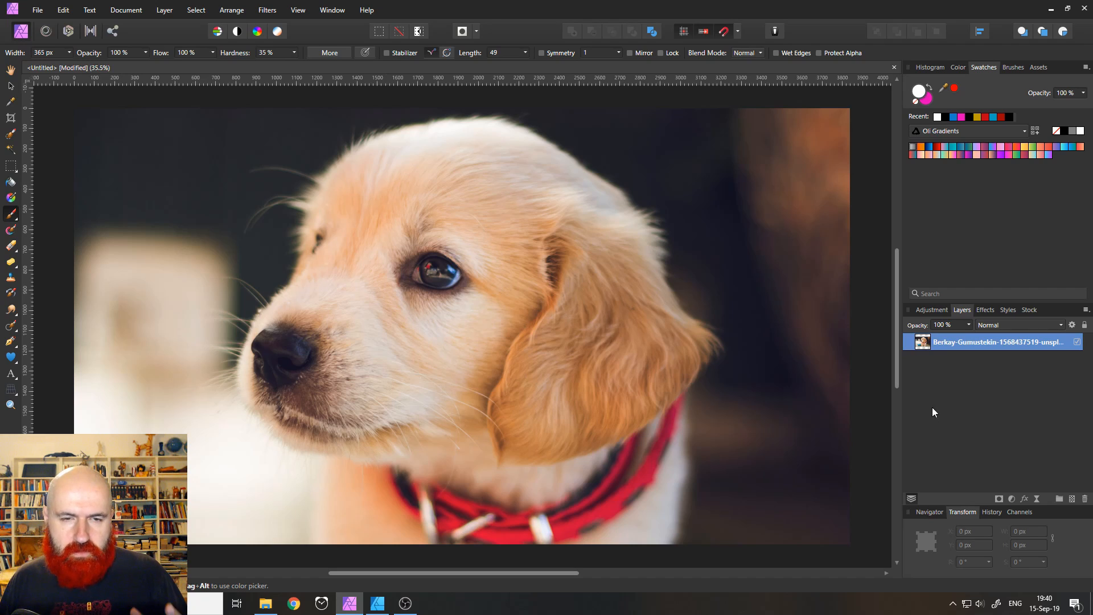
Step: Add the artistic text "TEST" over the puppy photo, about 4345 × 1280 px
left_click(10, 373)
left_click_drag(307, 194, 574, 411)
type("B")
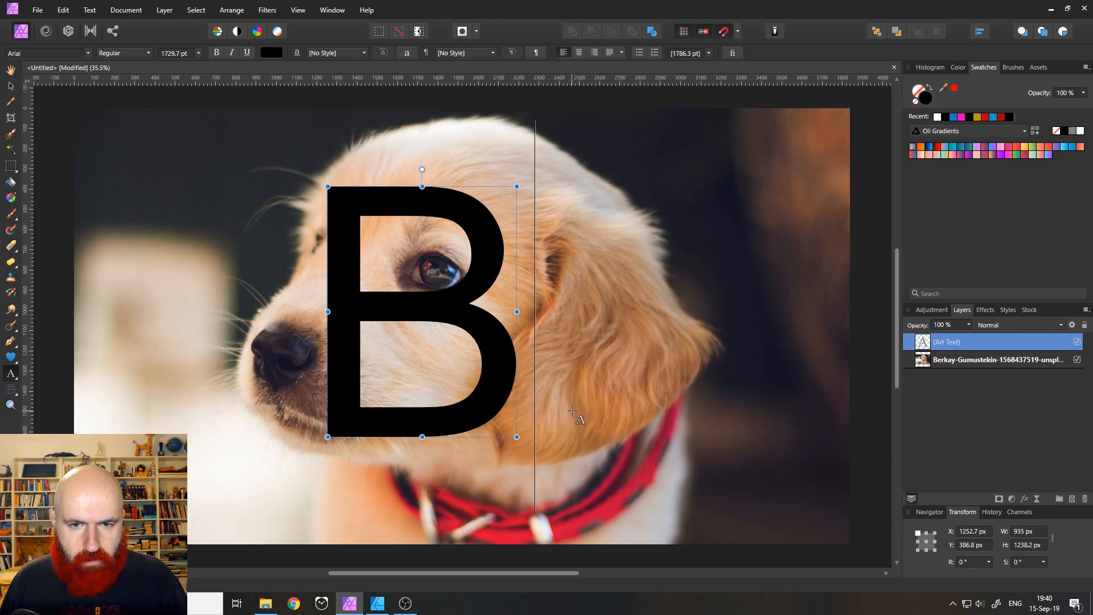
key("BackSpace")
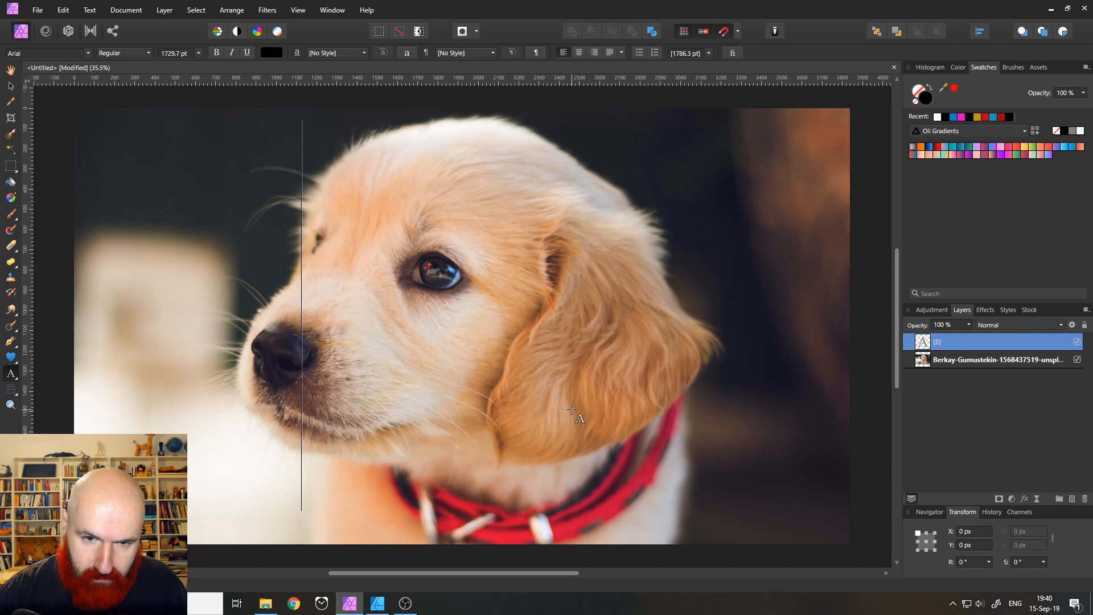
type("TEST")
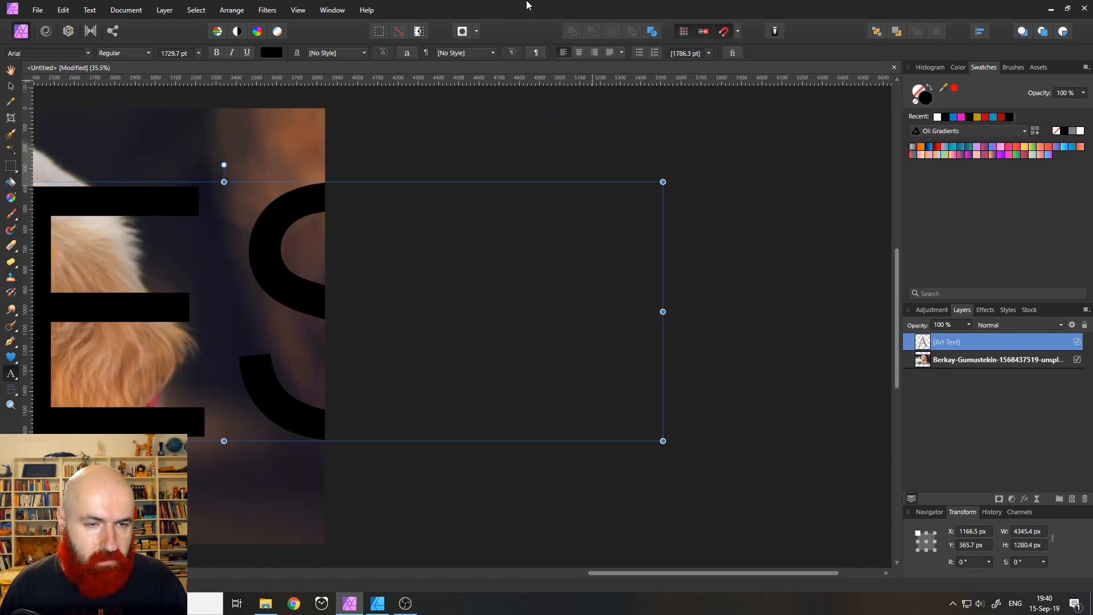
key("ctrl+0")
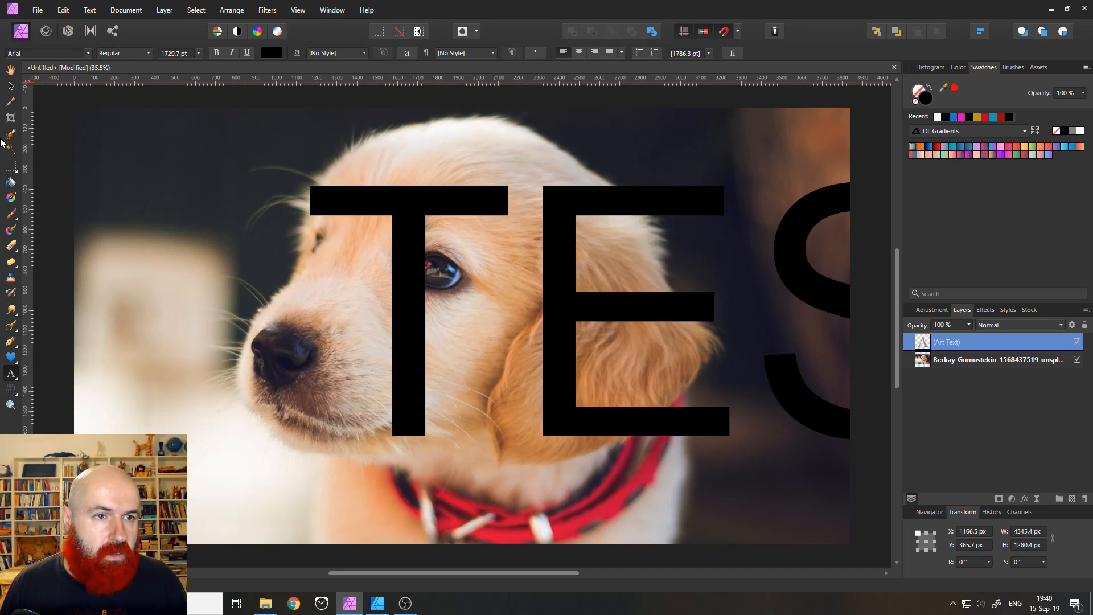
Step: Scale the "TEST" text down to about 3215 × 947 px and position it across the middle of the photo
left_click(11, 87)
left_click_drag(404, 214, 210, 205)
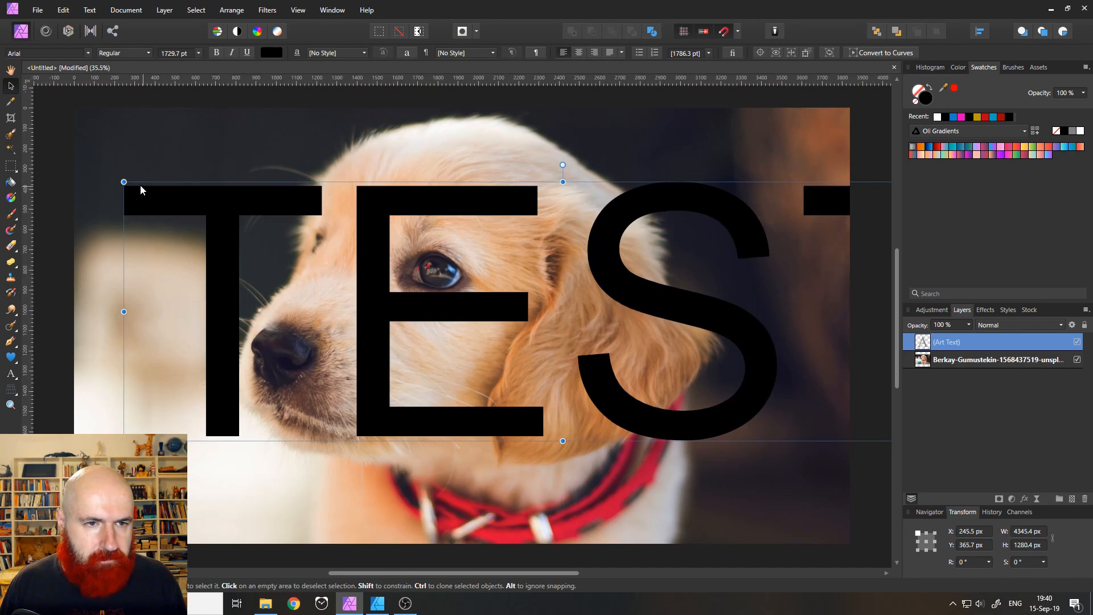
left_click_drag(123, 182, 239, 224)
left_click_drag(433, 227, 333, 237)
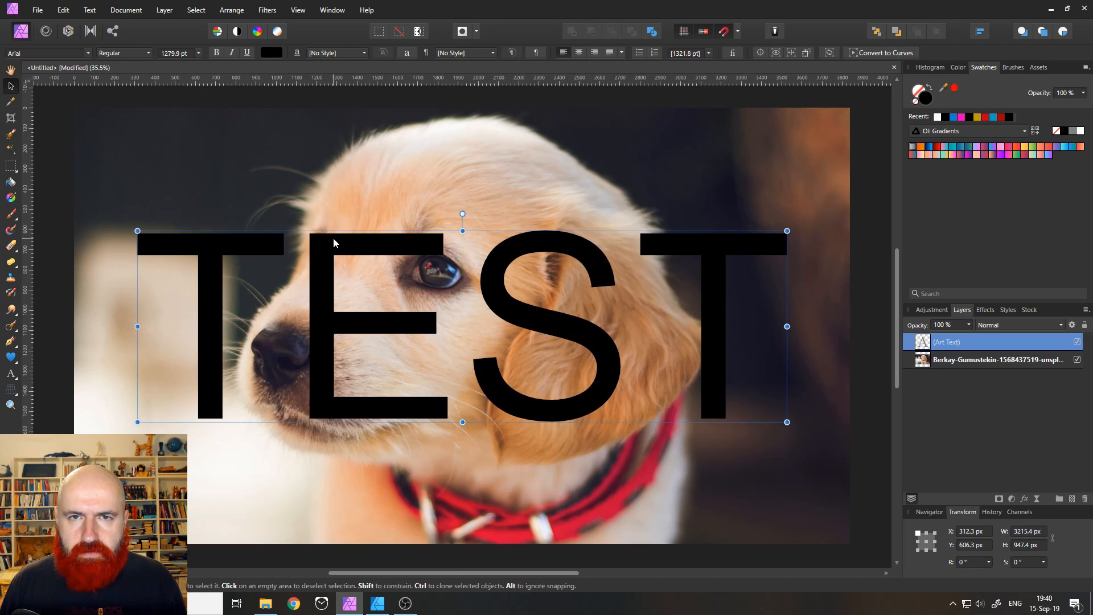
Step: Mask the puppy photo with the "TEST" text using Mask to Below, and move the text layer back out above the photo
right_click(923, 344)
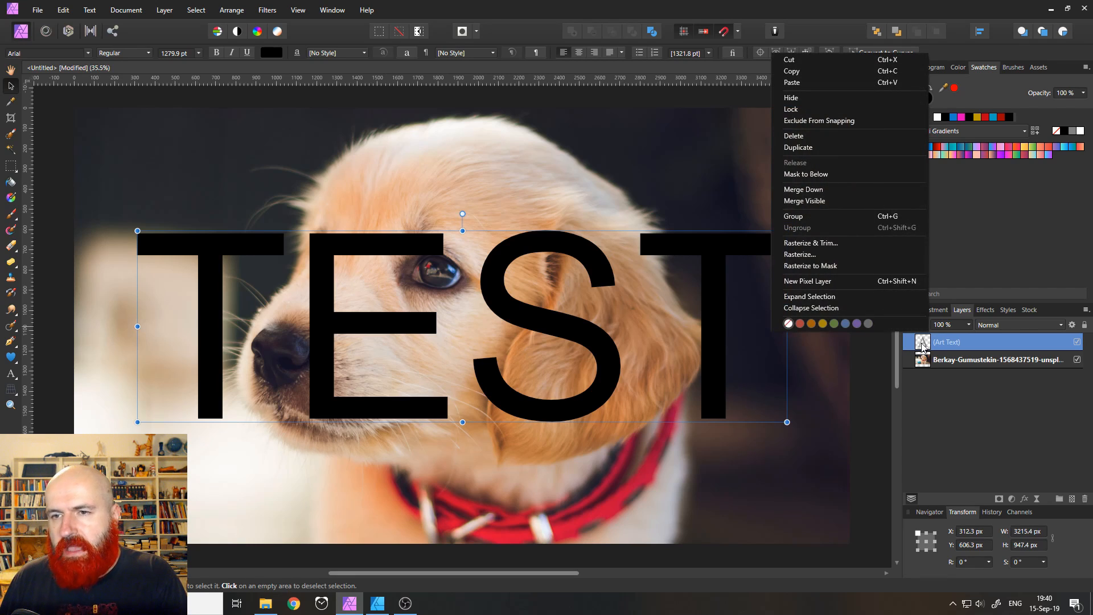
left_click(814, 175)
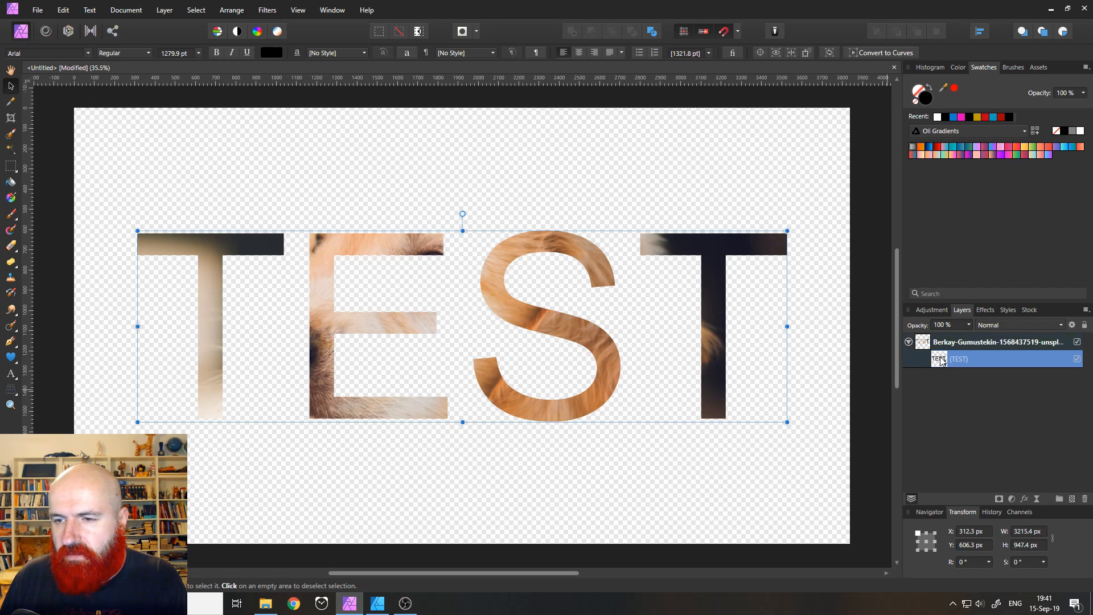
left_click_drag(942, 360, 927, 337)
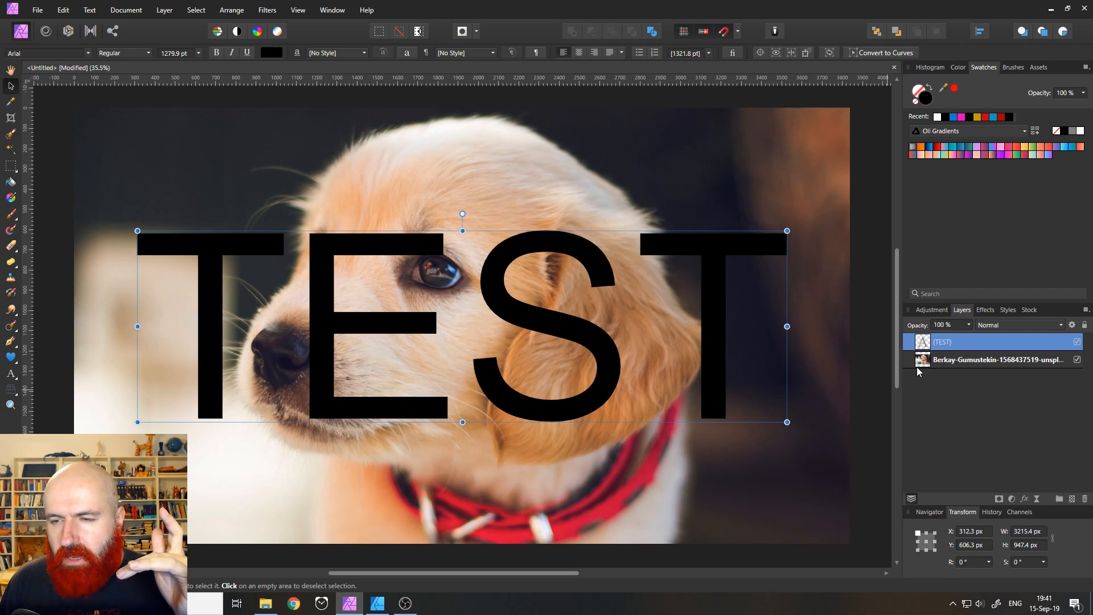
Step: Nest the puppy photo inside the "TEST" text layer to clip it to the letters, and move it back out below the text
left_click(919, 363)
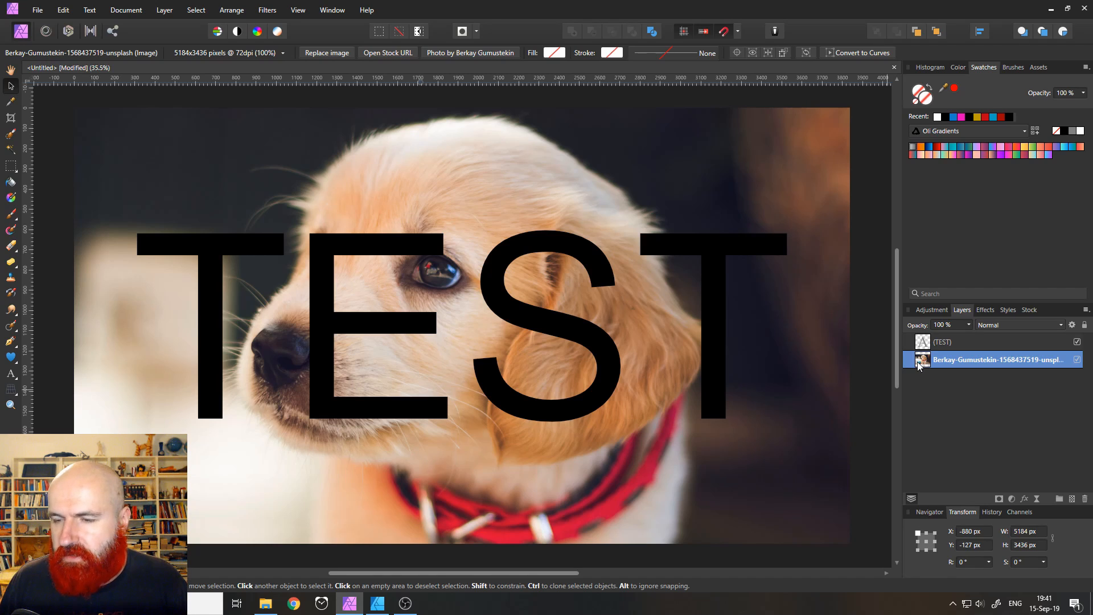
left_click_drag(921, 360, 938, 349)
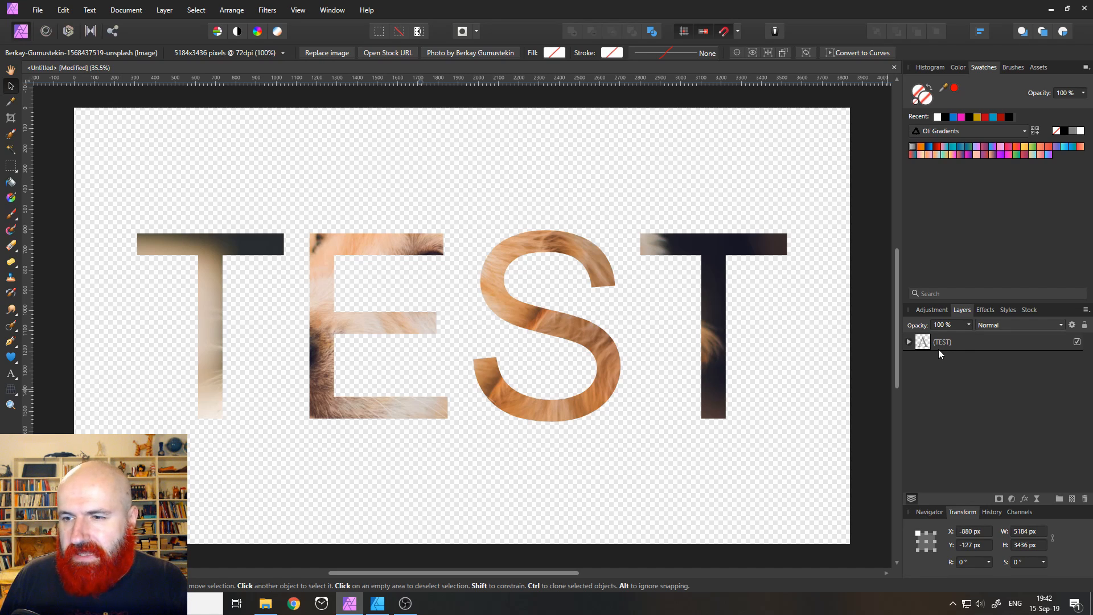
left_click(909, 342)
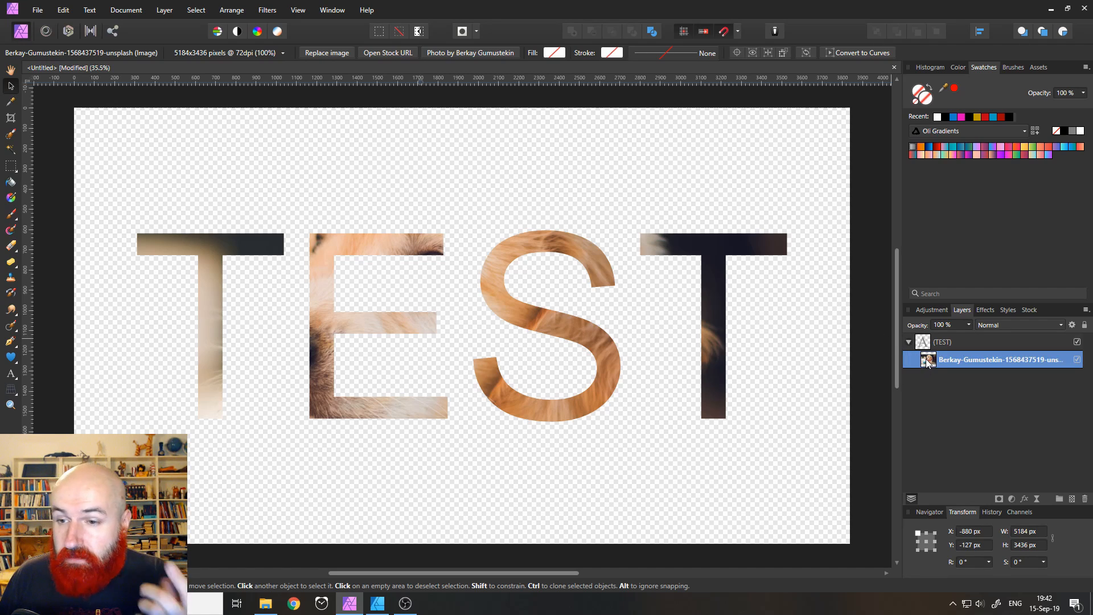
left_click_drag(927, 363, 927, 389)
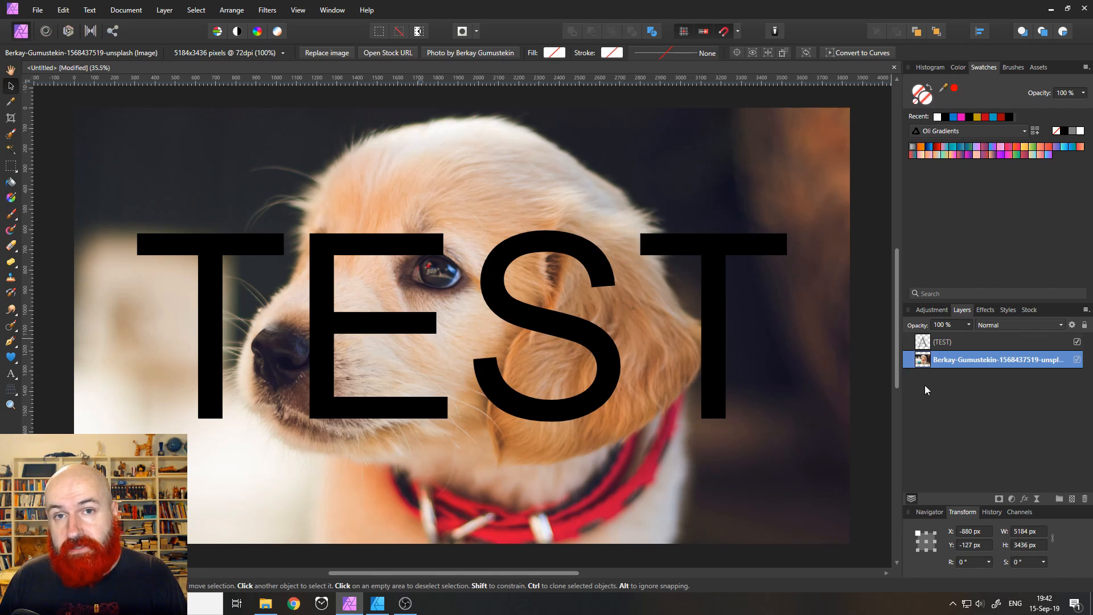
Step: Try rasterizing the black "TEST" text to a mask over the photo, and undo it
left_click(927, 343)
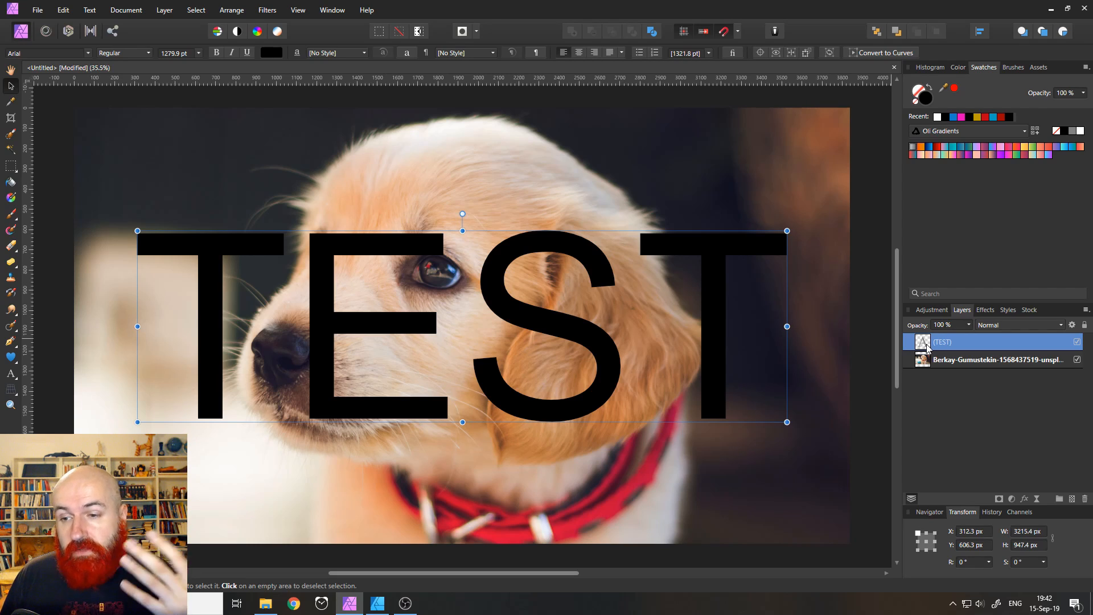
right_click(926, 347)
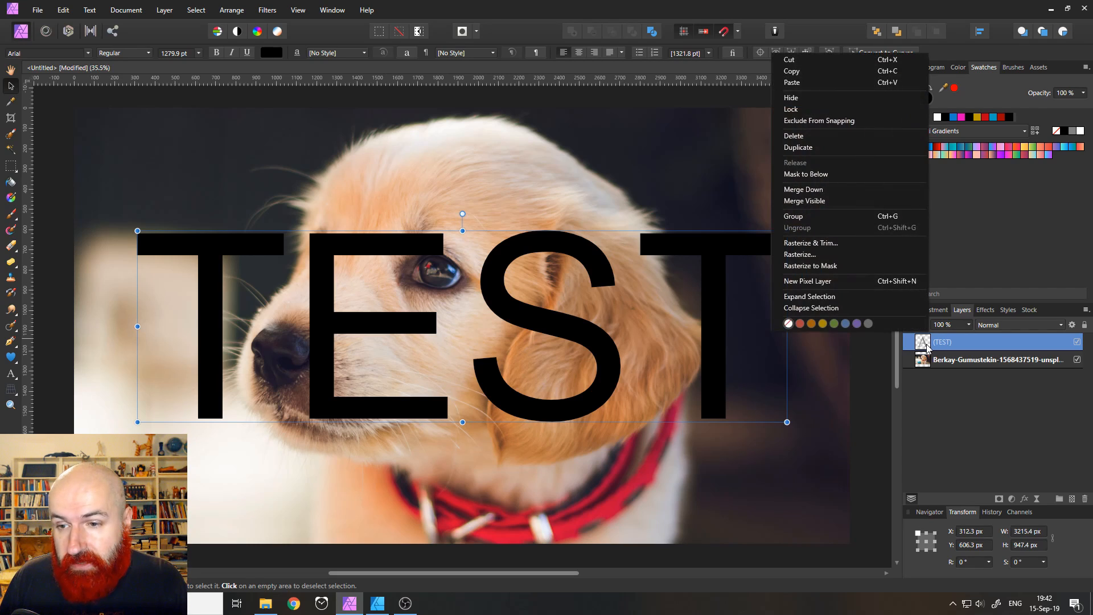
left_click(848, 268)
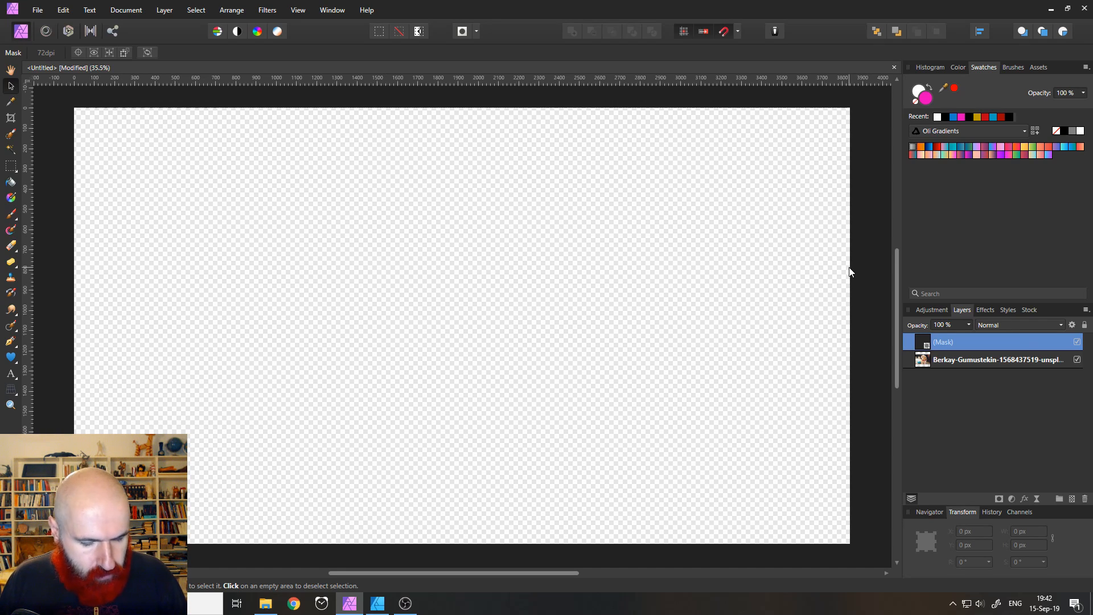
key("ctrl+z")
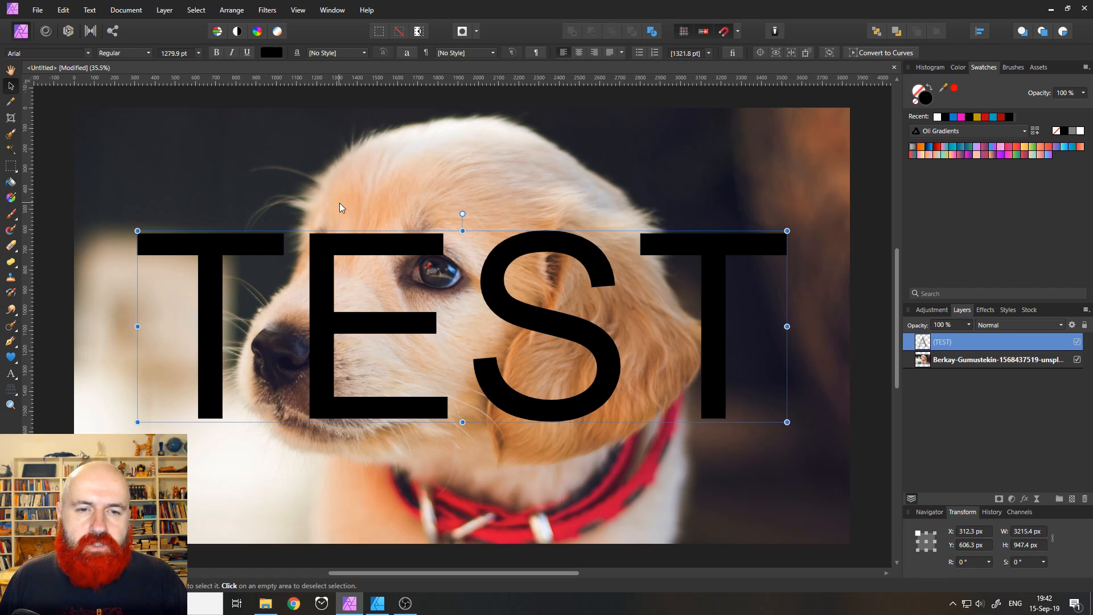
Step: Fill the "TEST" text with white and rasterize it to a mask over the puppy photo
left_click(272, 53)
left_click(272, 147)
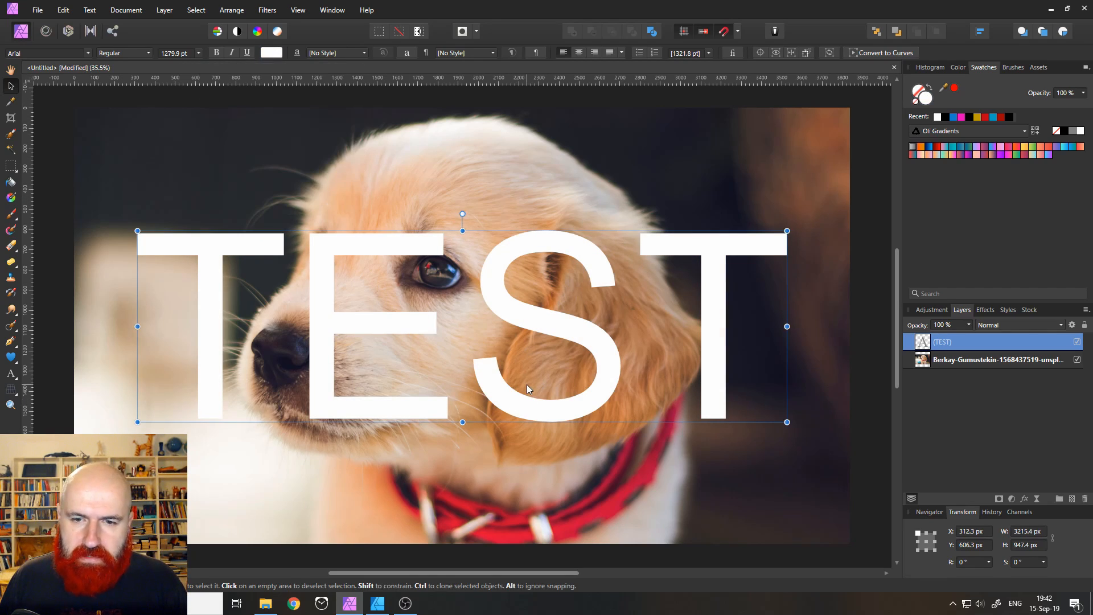
right_click(924, 346)
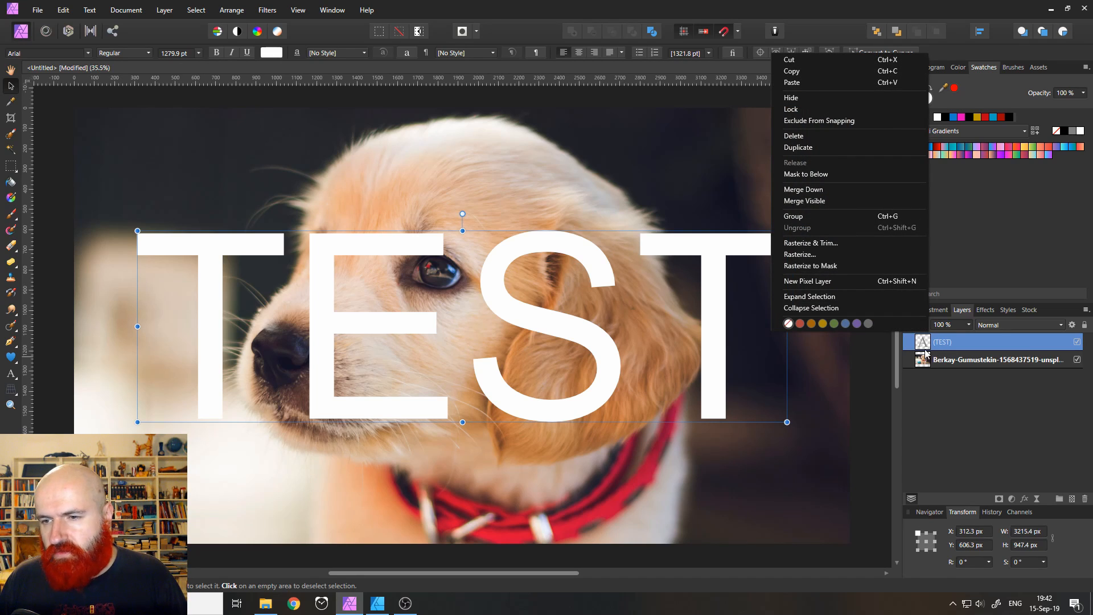
left_click(831, 268)
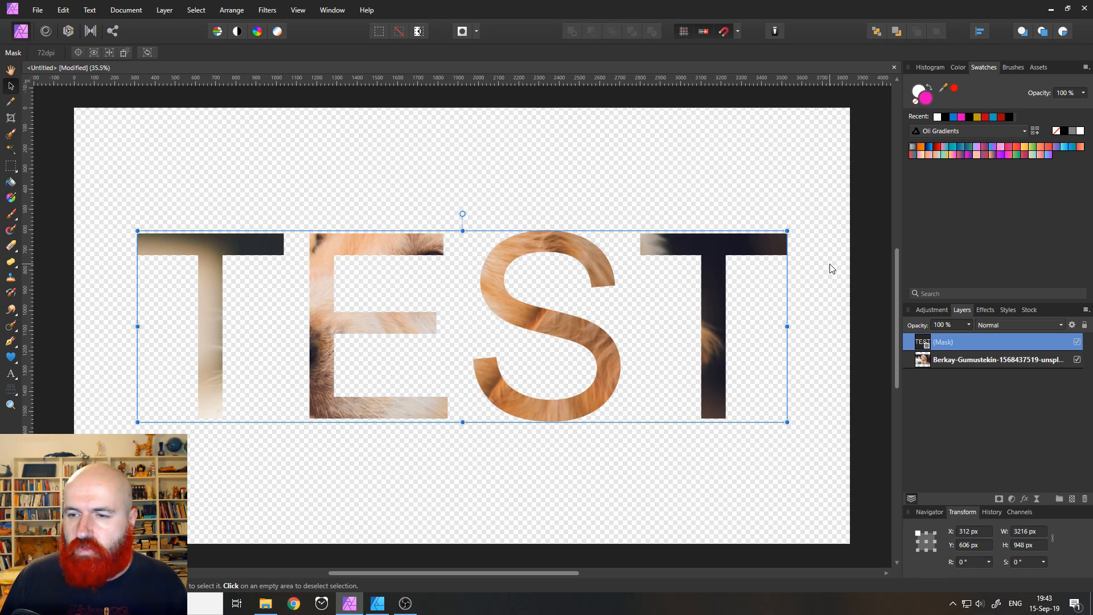
Step: Delete the text mask layer and add a Recolor adjustment above the puppy photo
left_click(1084, 499)
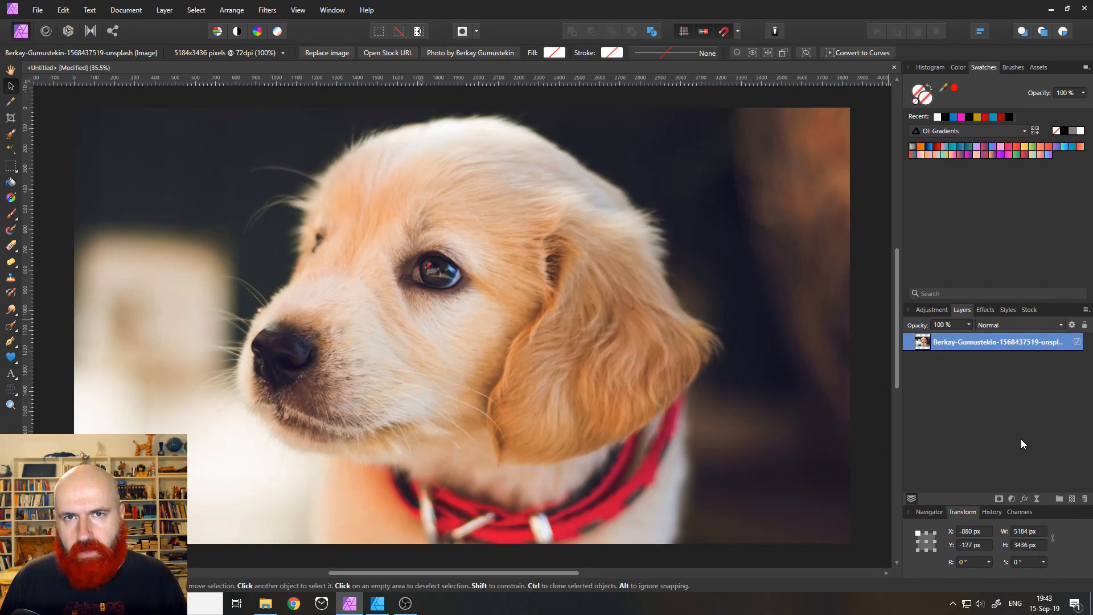
left_click(1012, 499)
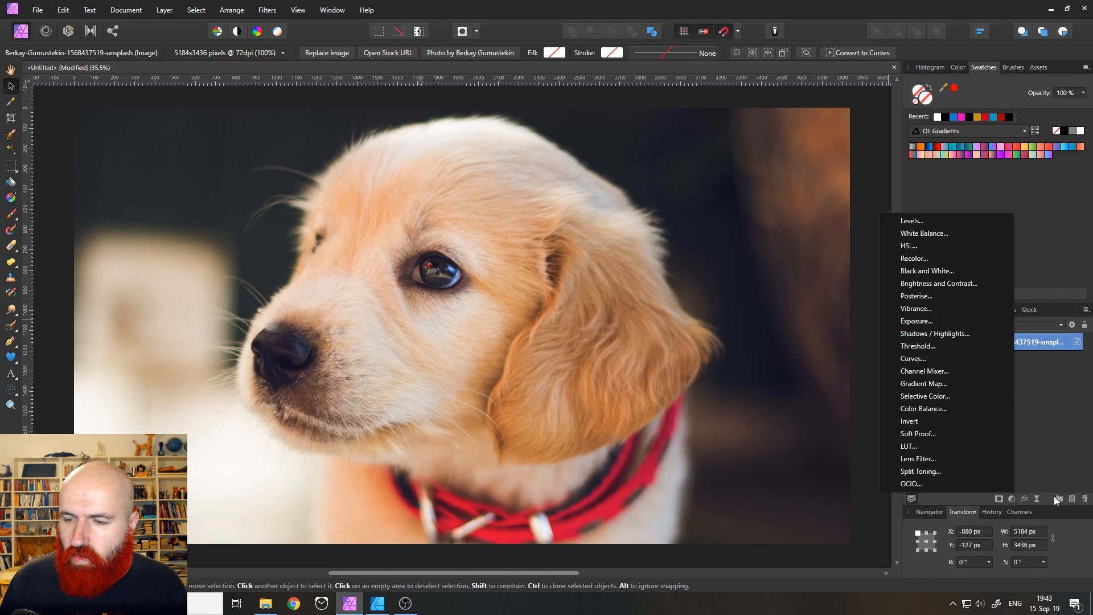
left_click(1039, 495)
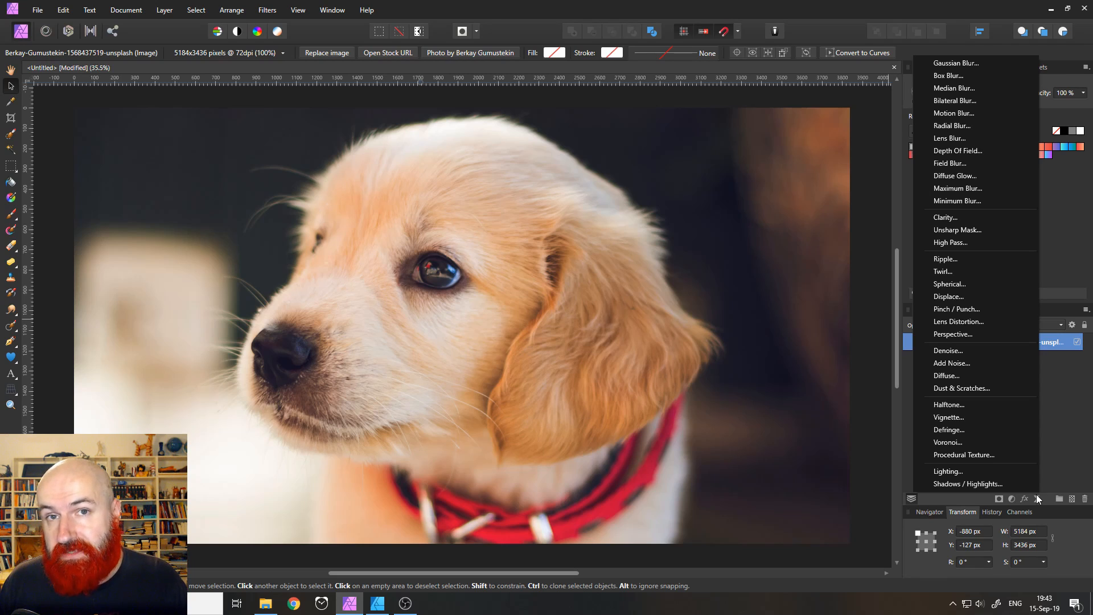
left_click(1012, 498)
left_click(1012, 499)
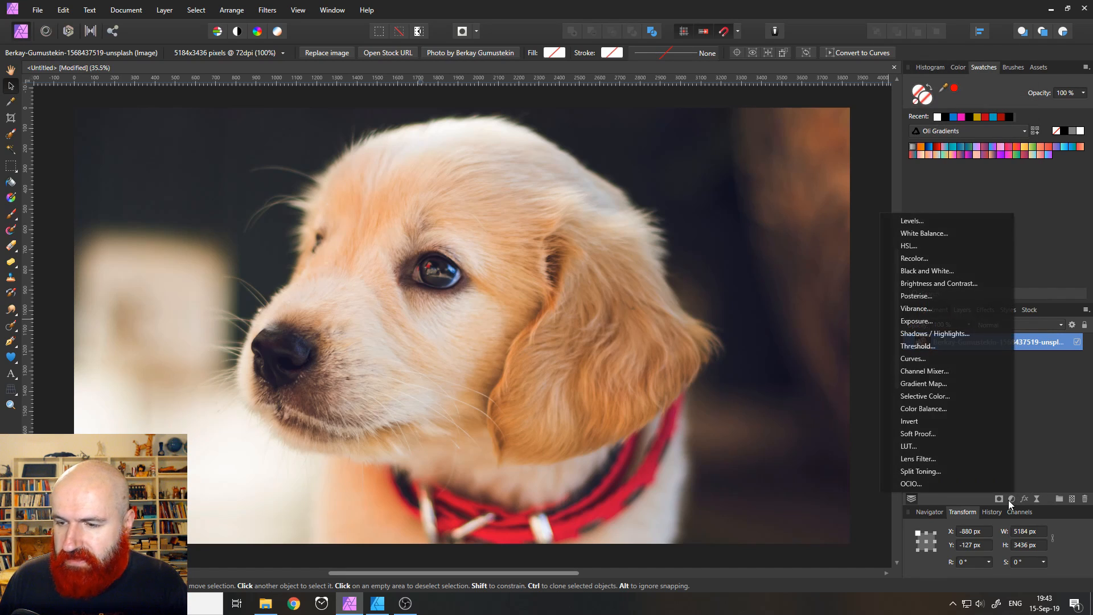
left_click(923, 260)
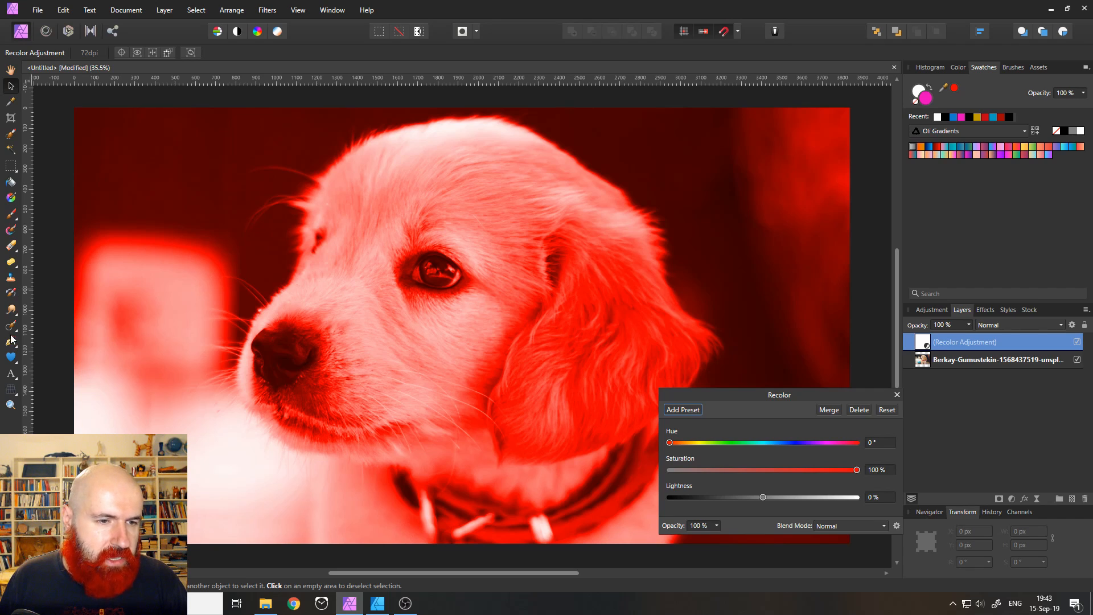
Step: Paint the Recolor adjustment away around the puppy's eye with a black (000000) paint brush, and undo the painting
left_click(10, 213)
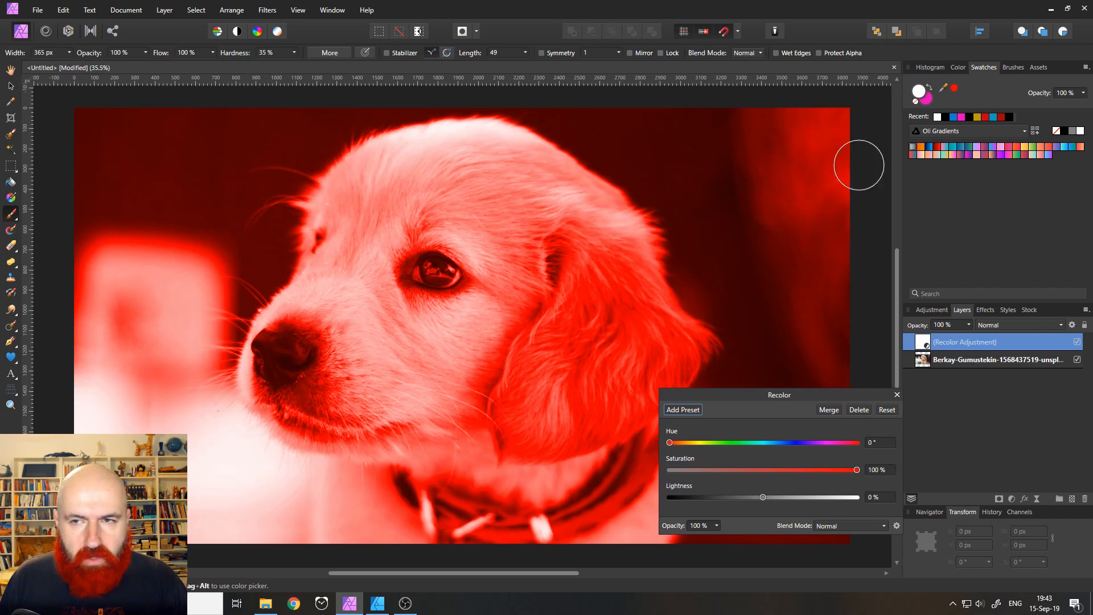
double_click(919, 92)
left_click_drag(520, 275, 540, 316)
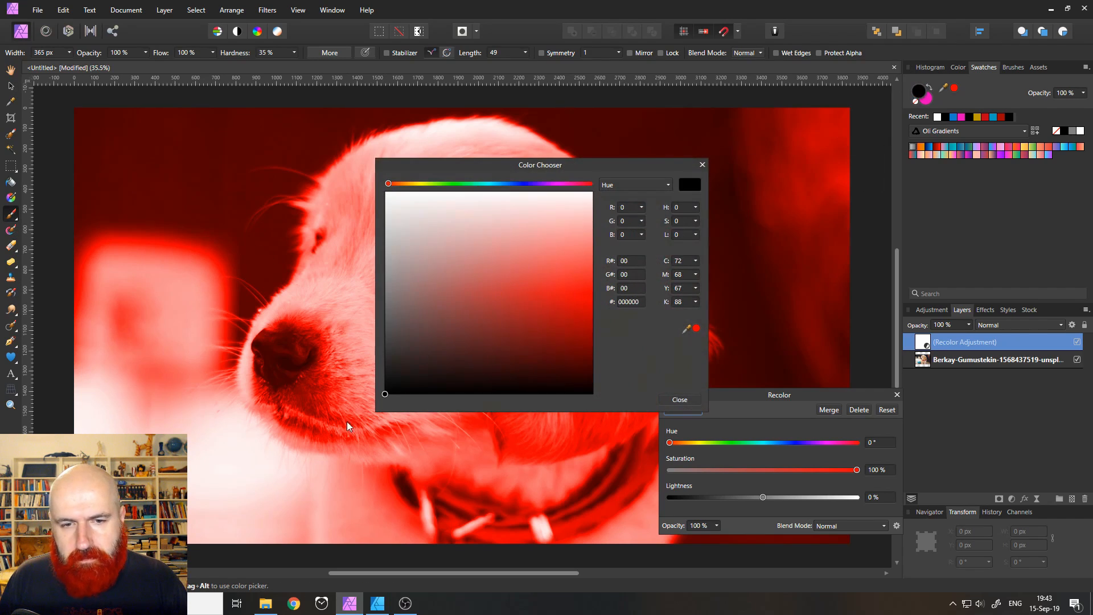
left_click(702, 165)
mouse_move(379, 277)
left_mouse_down()
mouse_move(435, 237)
mouse_move(447, 273)
mouse_move(403, 263)
mouse_move(496, 274)
mouse_move(383, 277)
mouse_move(503, 309)
mouse_move(402, 206)
mouse_move(413, 339)
mouse_move(549, 229)
mouse_move(424, 186)
mouse_move(409, 304)
left_mouse_up()
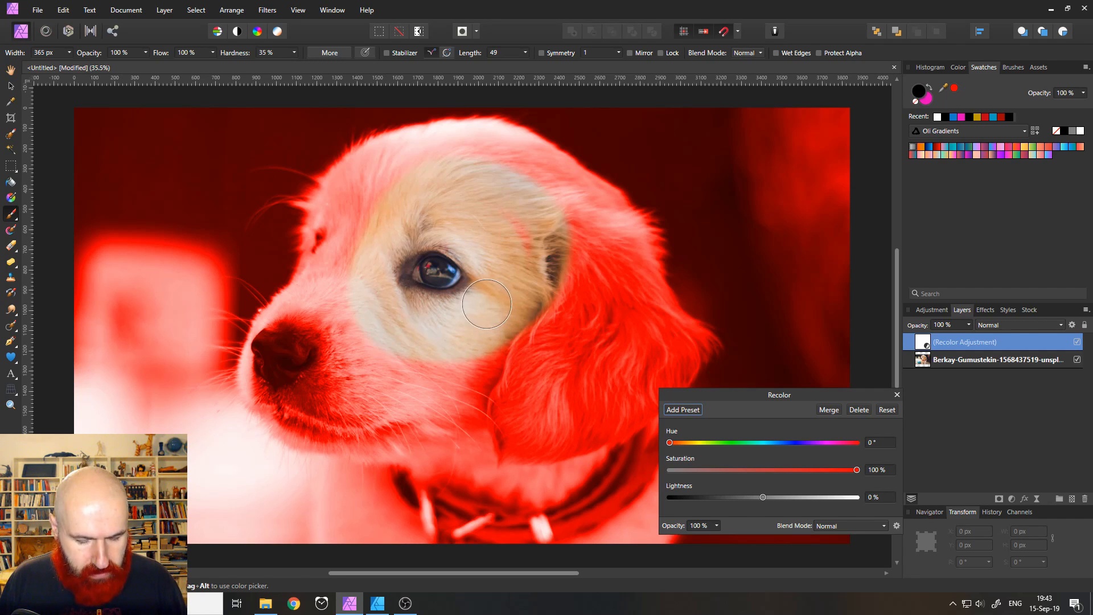
key("ctrl+z")
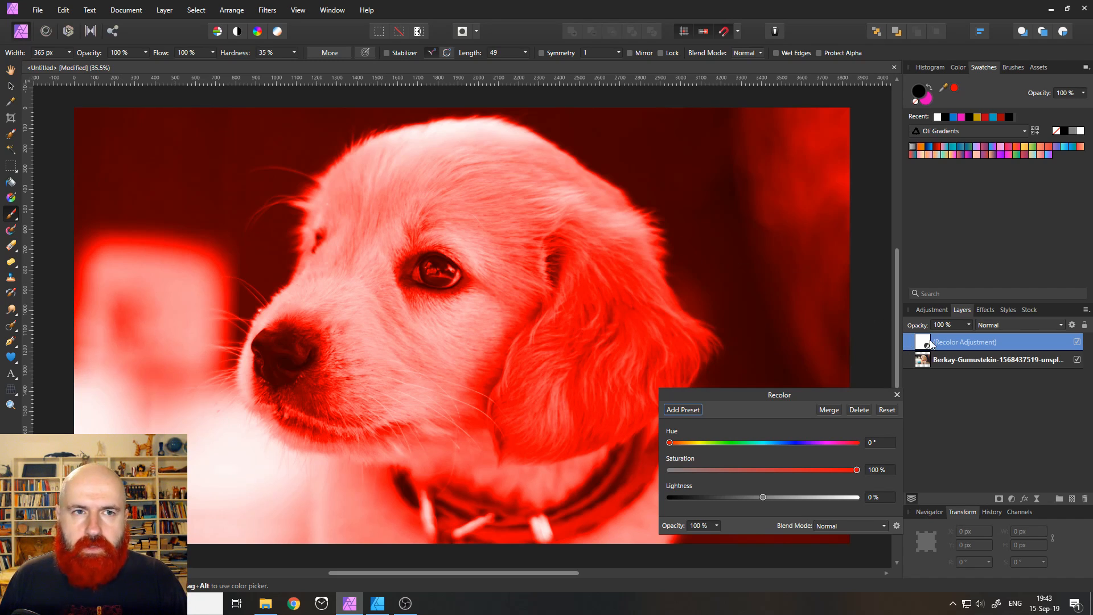
Step: Invert the Recolor adjustment's built-in mask and paint the red recolor back in around the puppy's eye with white (FFFFFF)
left_click(166, 11)
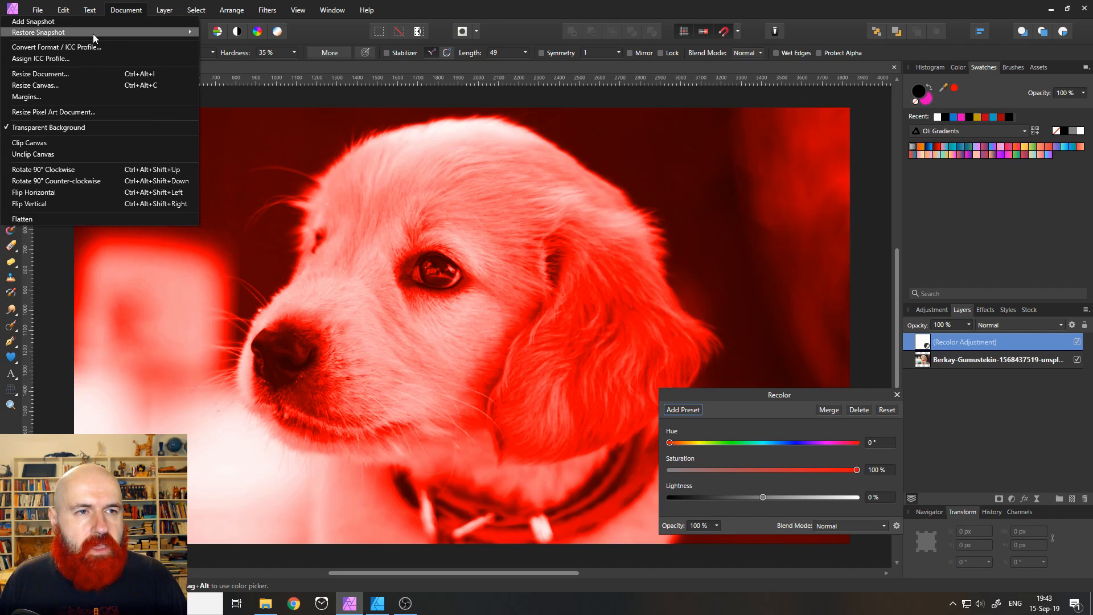
left_click(134, 33)
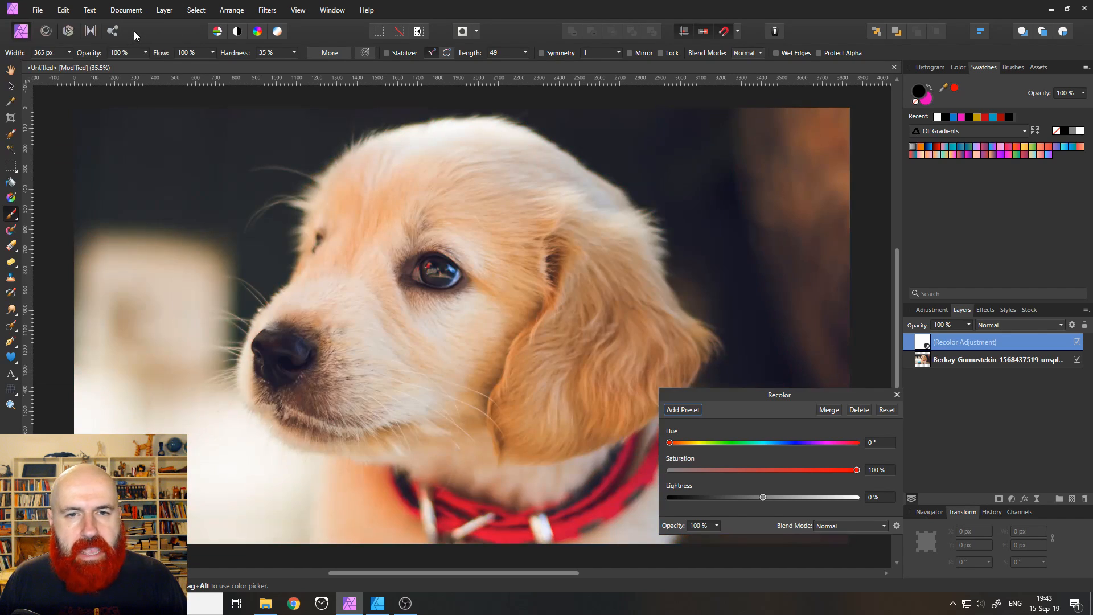
left_click(918, 91)
left_click_drag(507, 268, 593, 191)
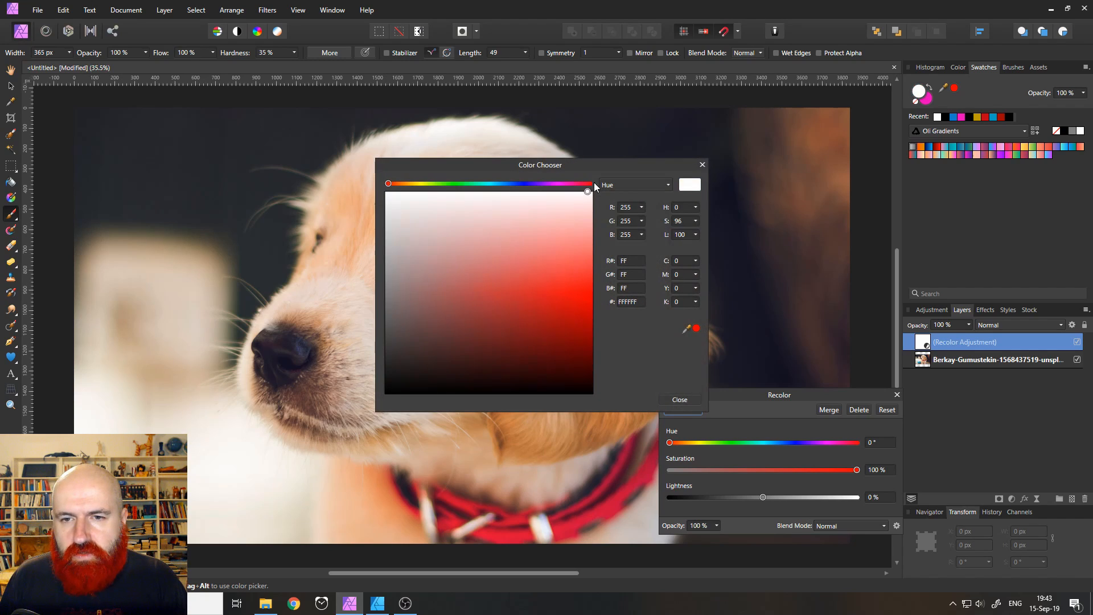
left_click(702, 165)
mouse_move(484, 244)
left_mouse_down()
mouse_move(421, 256)
mouse_move(402, 273)
mouse_move(450, 259)
mouse_move(427, 251)
left_mouse_up()
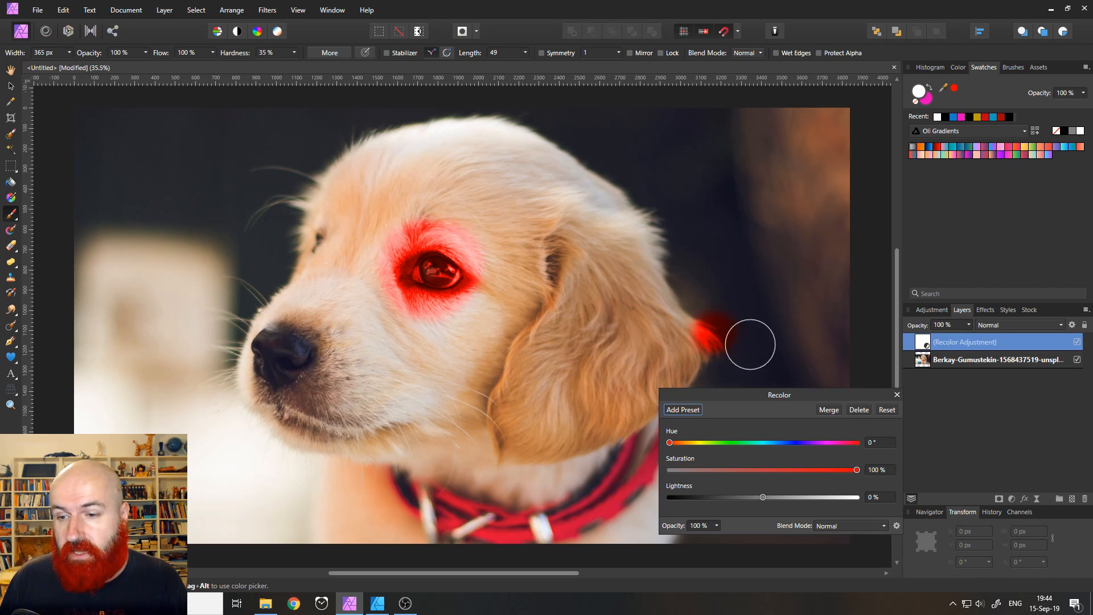
Step: Close the Recolor settings and delete the Recolor adjustment layer
left_click(897, 395)
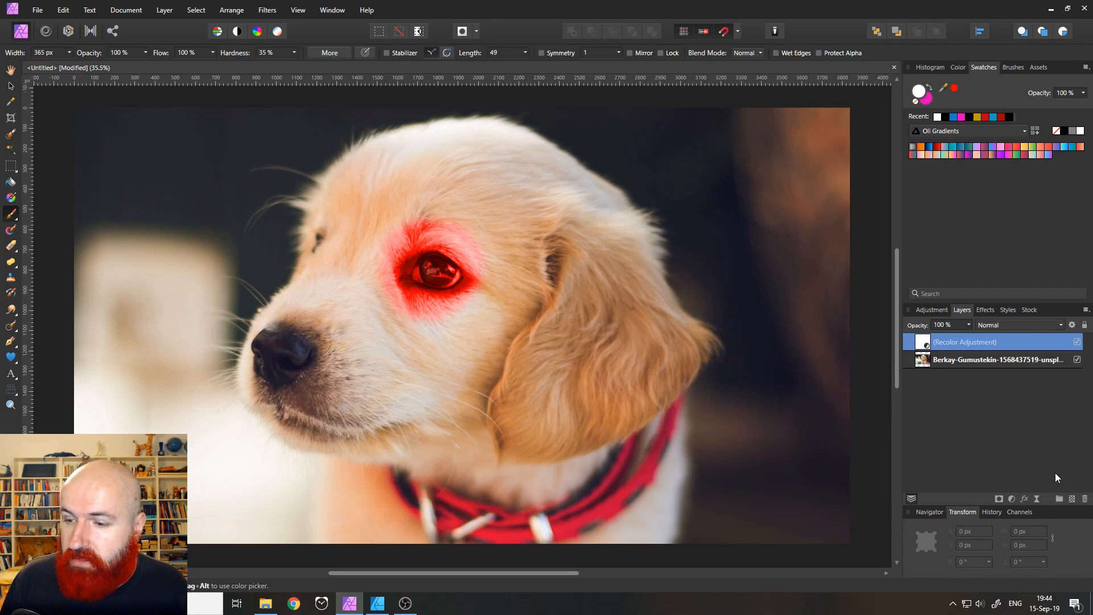
left_click(1084, 498)
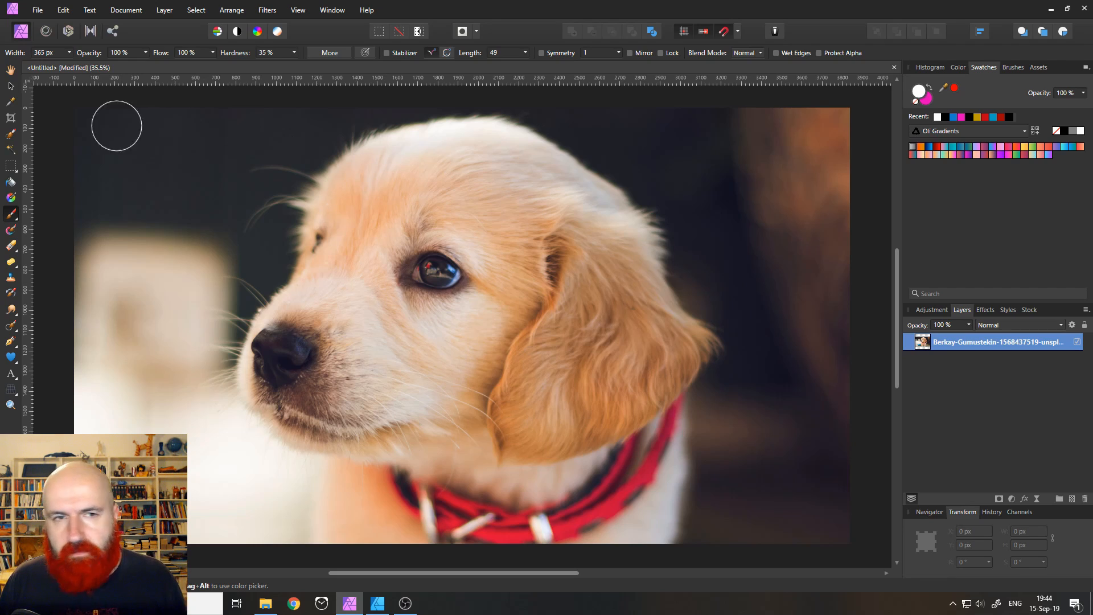
Step: Scale the puppy photo down to about 1674 × 1110 px in the lower part of the canvas
left_click(10, 86)
scroll(490, 250, "down", 4)
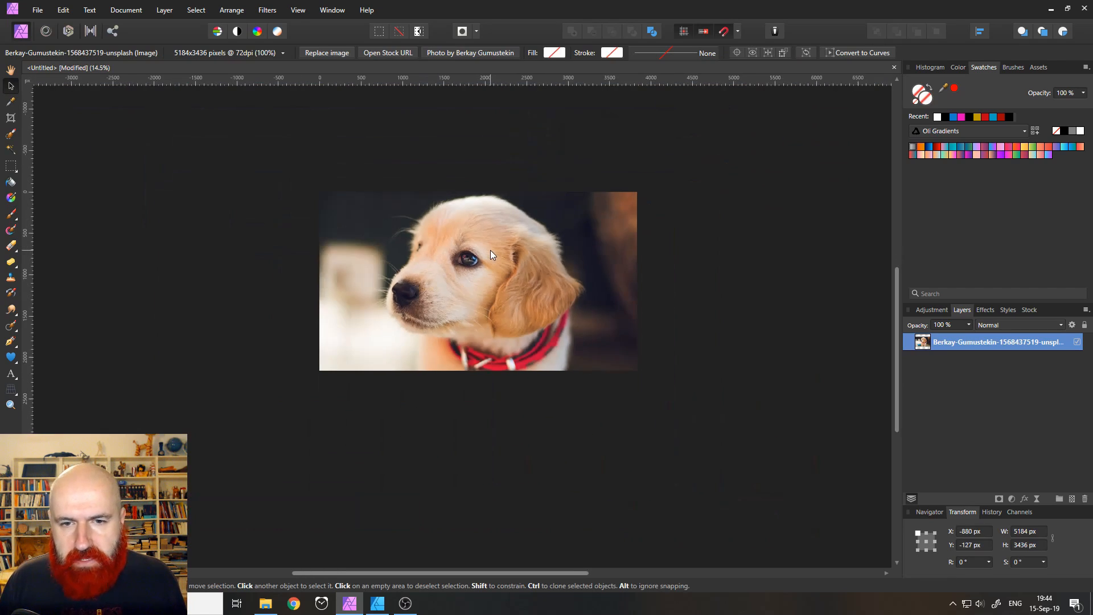
left_click(503, 237)
left_click_drag(639, 195, 519, 267)
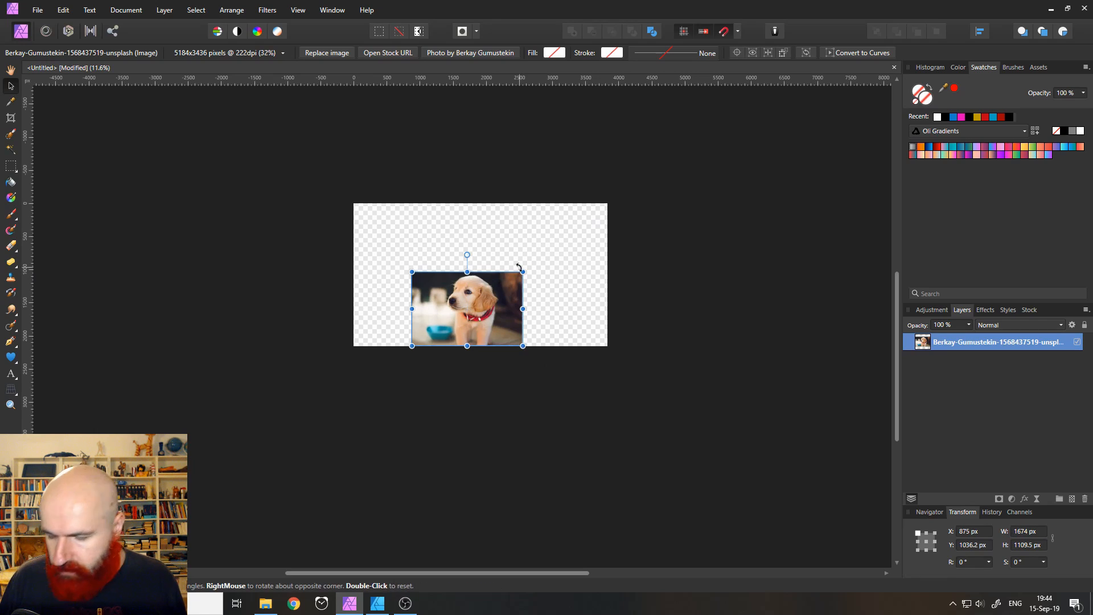
key("ctrl+0")
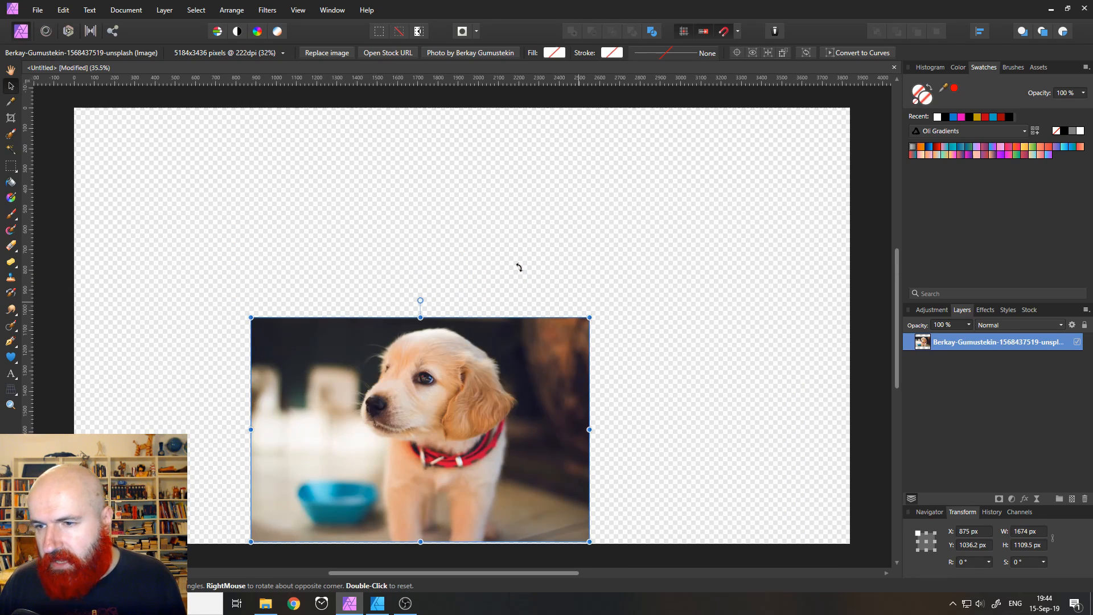
Step: Rename the photo layer "dog" and scale the photo up to about 3039 × 2014 px
double_click(967, 343)
type("dog")
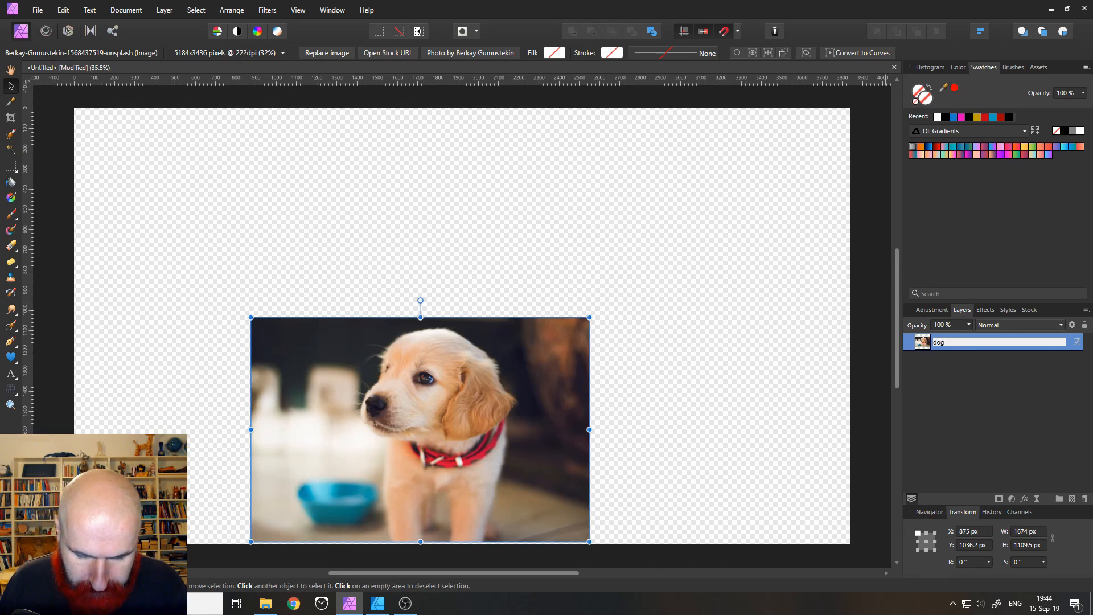
key("Return")
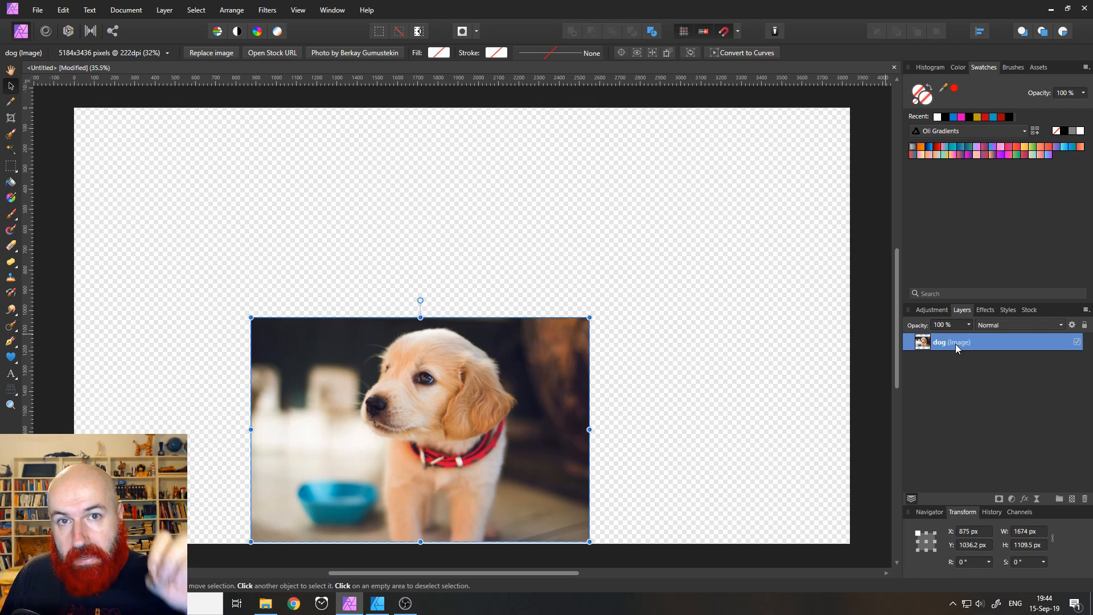
left_click_drag(589, 317, 864, 130)
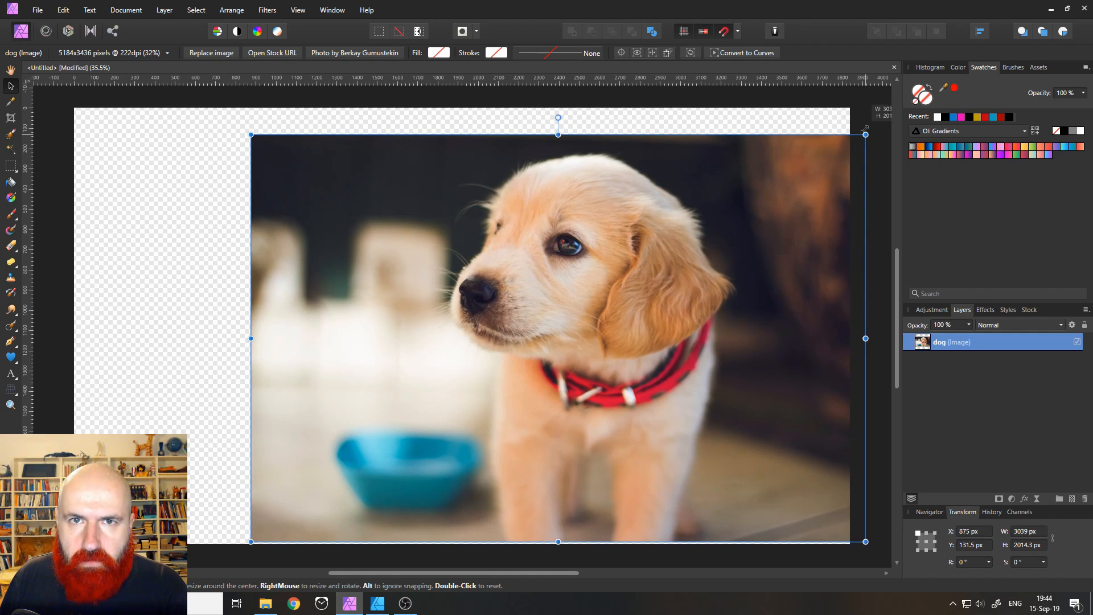
Step: Scale the dog photo down to about 173 × 115 px and duplicate its layer
left_click_drag(864, 131, 286, 518)
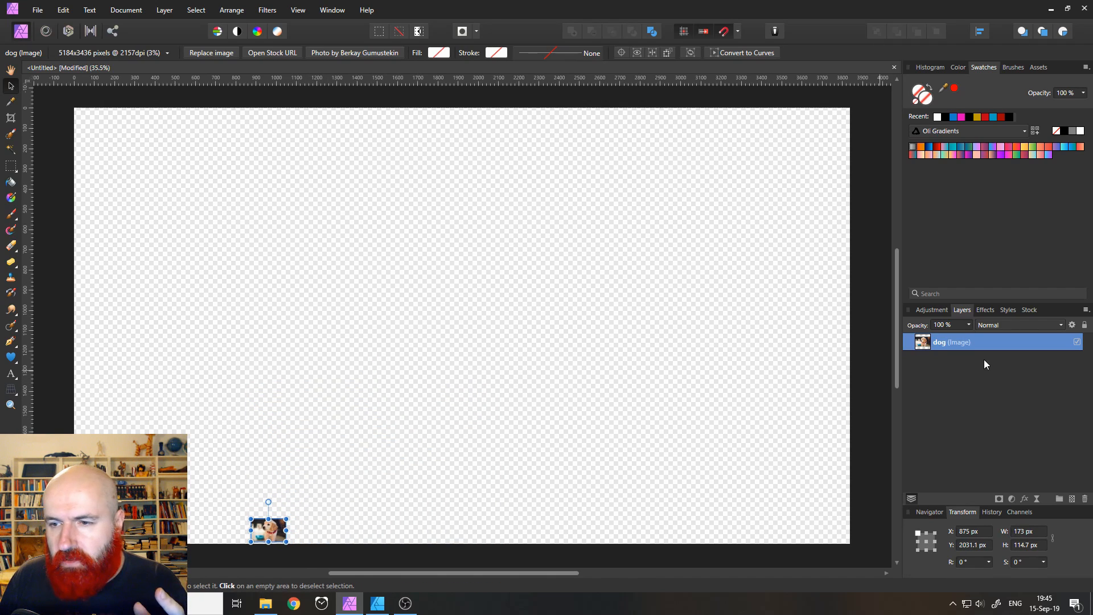
right_click(925, 344)
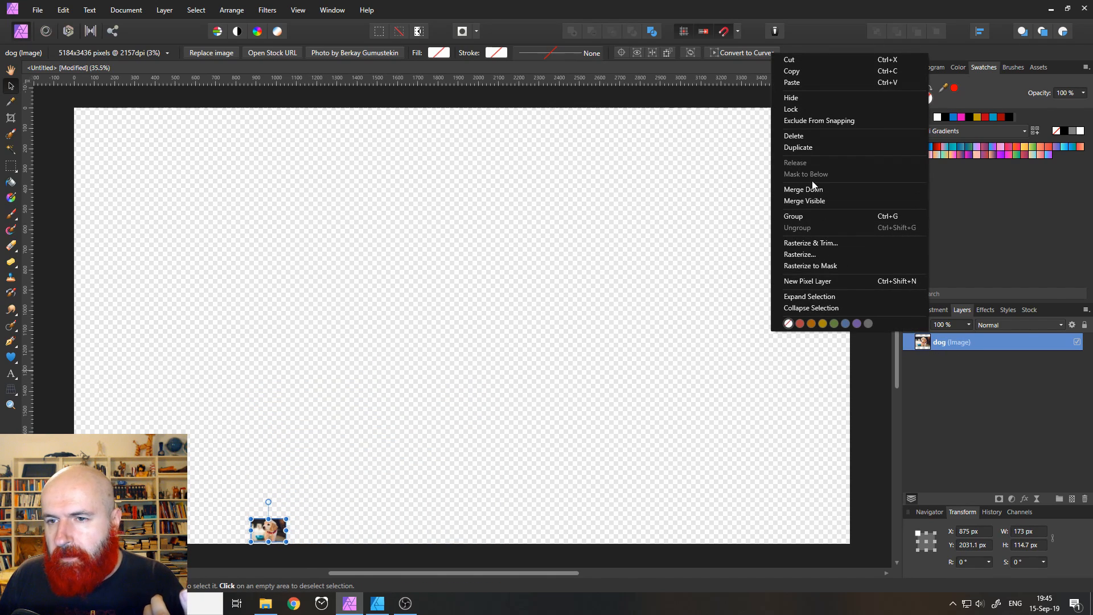
left_click(807, 148)
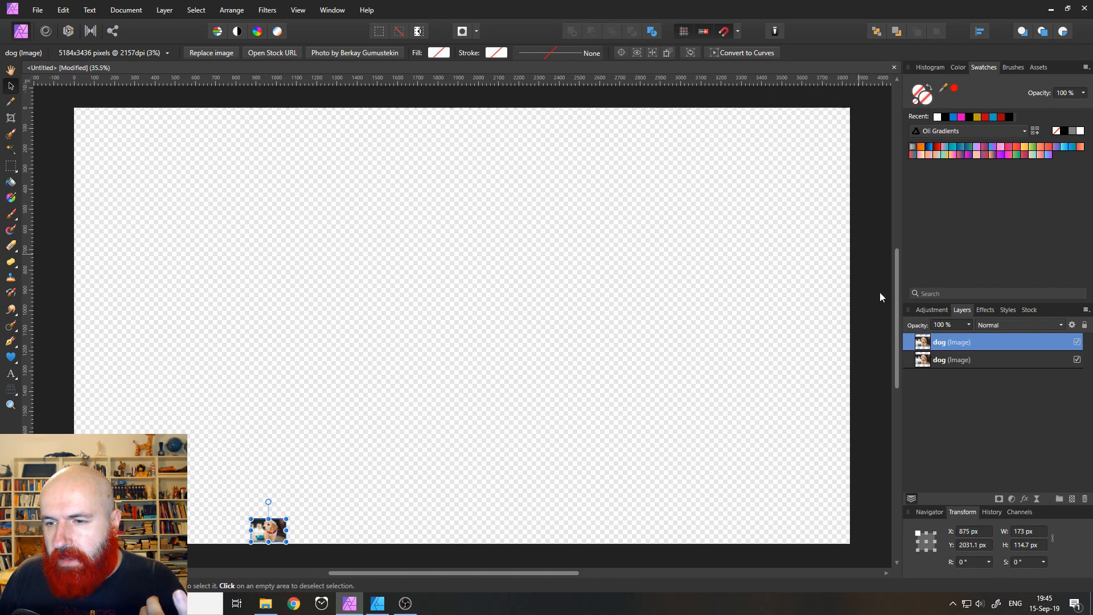
Step: Rasterize the upper dog layer and scale both dog layers together to about 3122 × 2146 px near the canvas centre
right_click(927, 343)
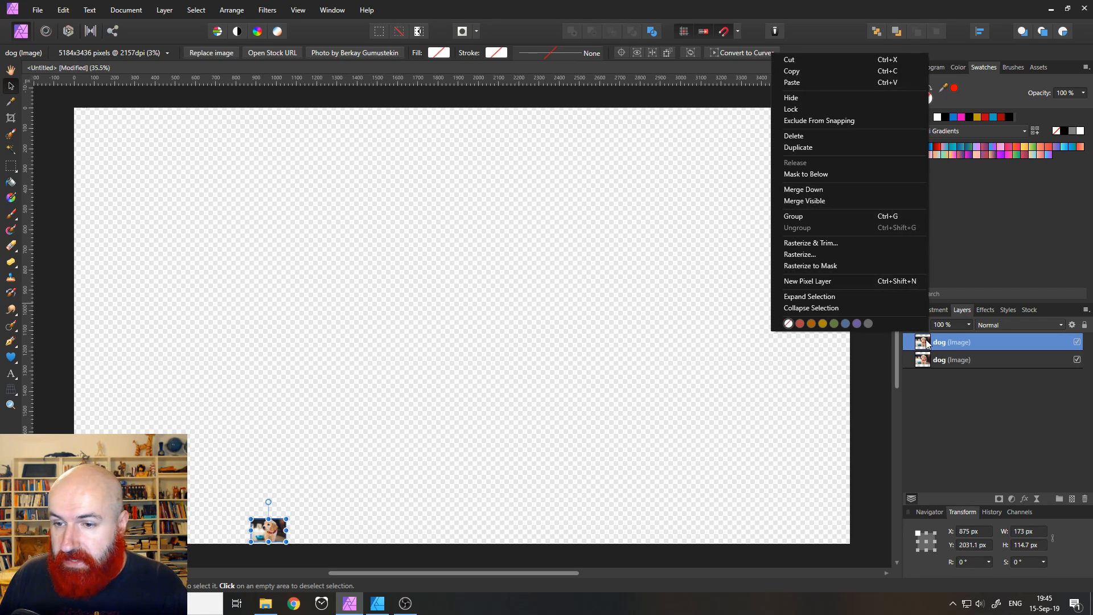
left_click(824, 255)
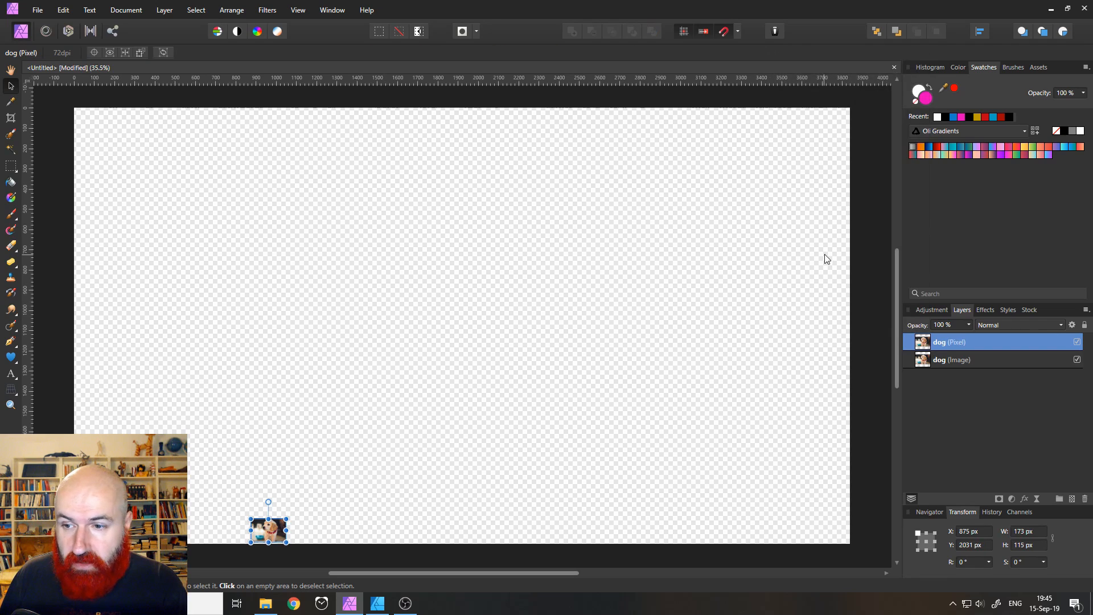
left_click(985, 363, "shift")
left_click_drag(286, 520, 883, 108)
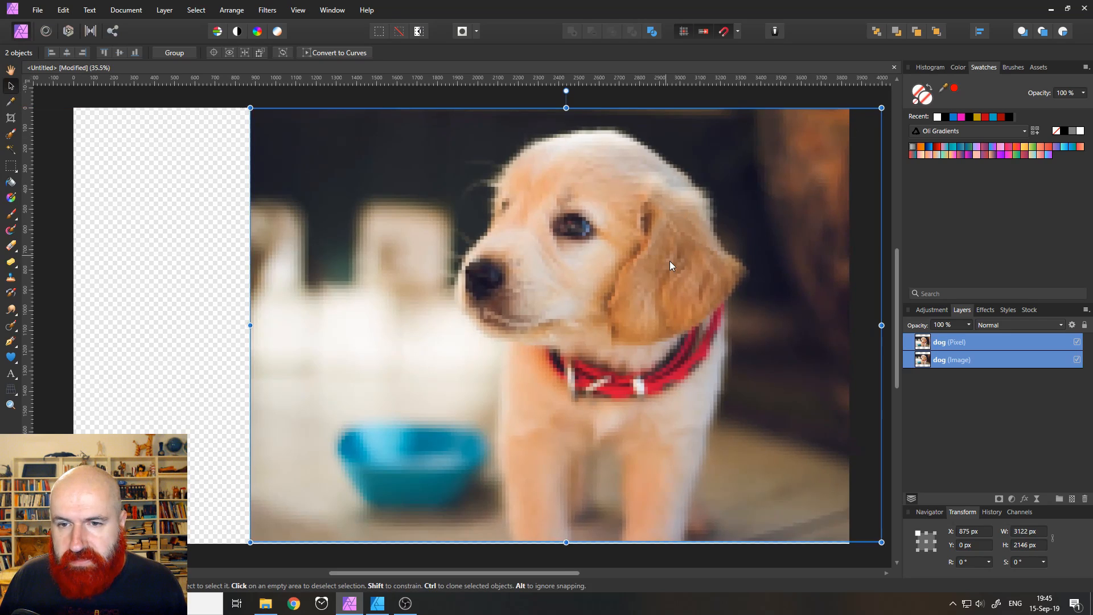
left_click_drag(671, 262, 549, 264)
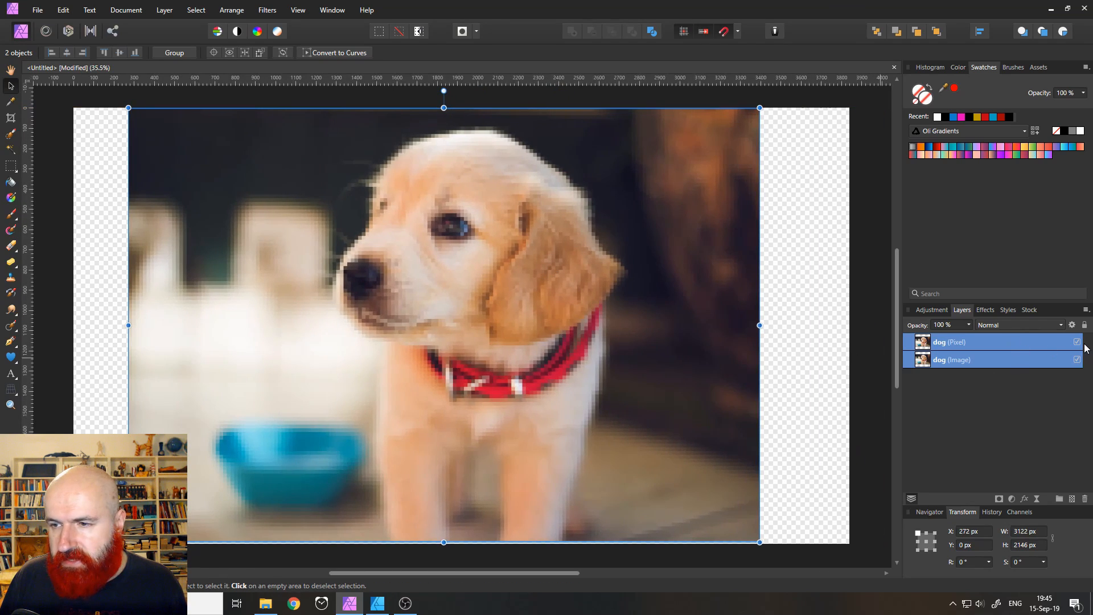
Step: Hide the pixel dog layer to compare it with the image layer, and delete the pixel copy
left_click(955, 345)
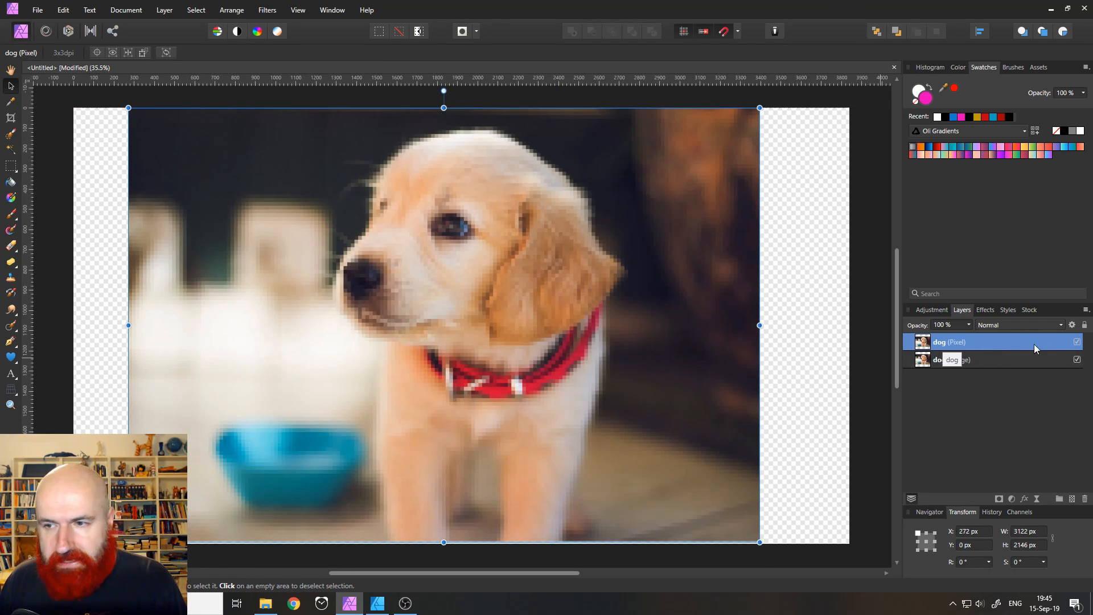
left_click(1077, 342)
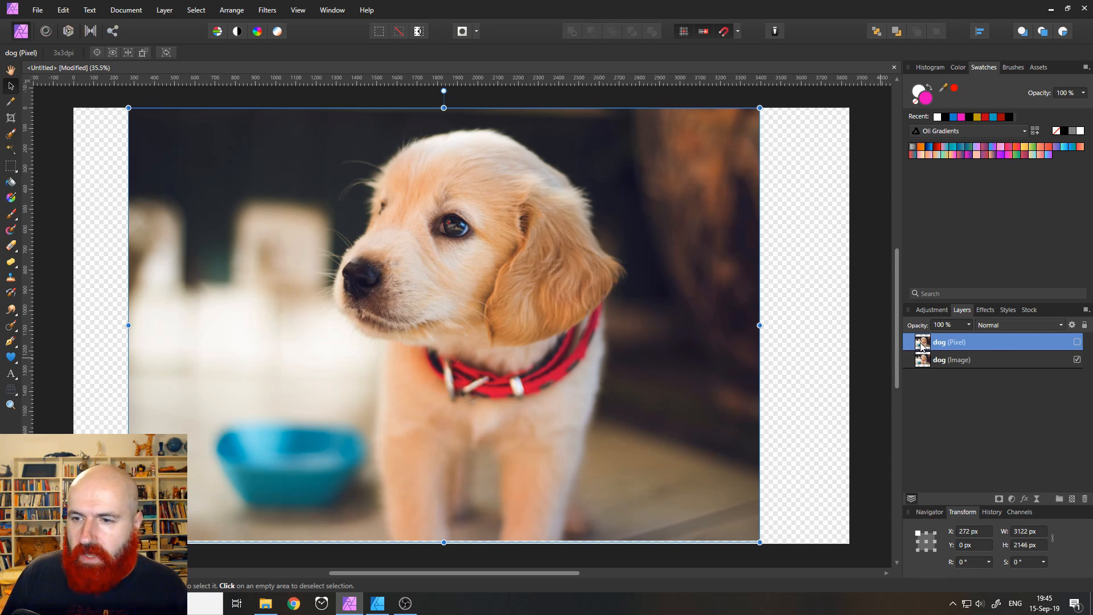
left_click(1084, 499)
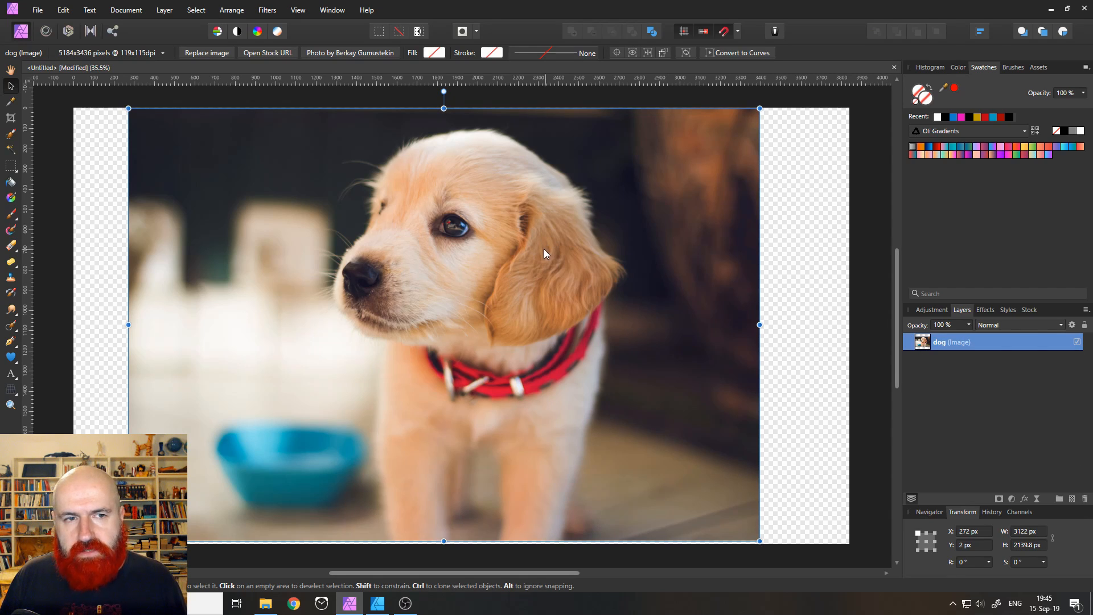
Step: Align the dog image with the canvas's upper edge and scale it to the full canvas height, 3151.5 × 2160 px
mouse_move(545, 248)
left_mouse_down()
mouse_move(534, 265)
mouse_move(536, 244)
left_mouse_up()
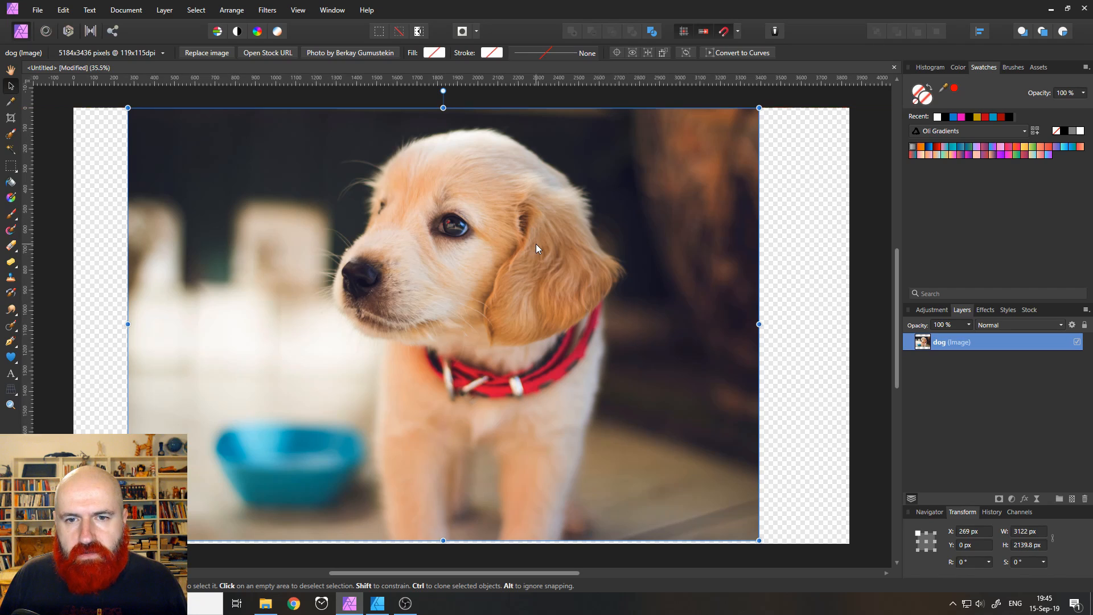
left_click_drag(759, 540, 764, 544)
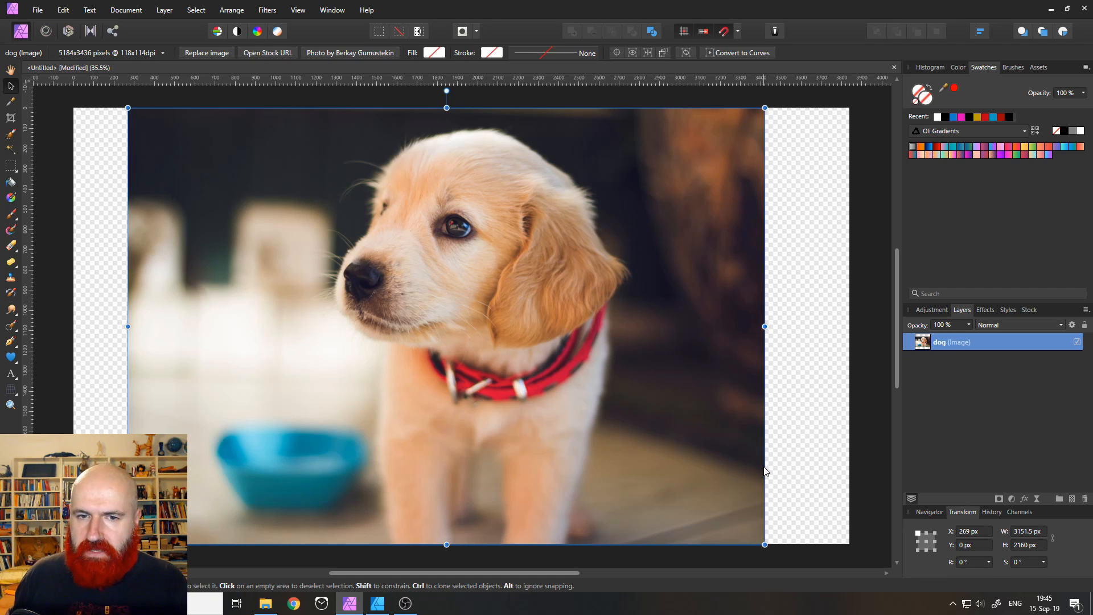
Step: Erase over the puppy's eye on the image layer, dismiss the Assistant notice, and undo the erasing and the automatic rasterization
left_click(11, 246)
mouse_move(444, 219)
left_mouse_down()
mouse_move(435, 258)
mouse_move(503, 263)
mouse_move(451, 212)
mouse_move(457, 263)
left_mouse_up()
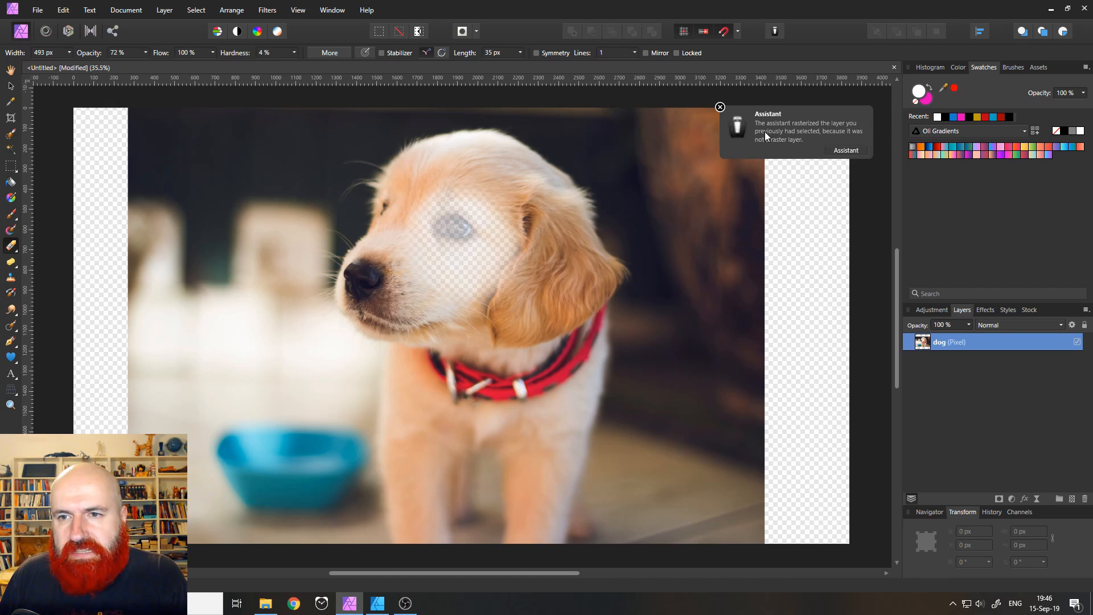
left_click(721, 107)
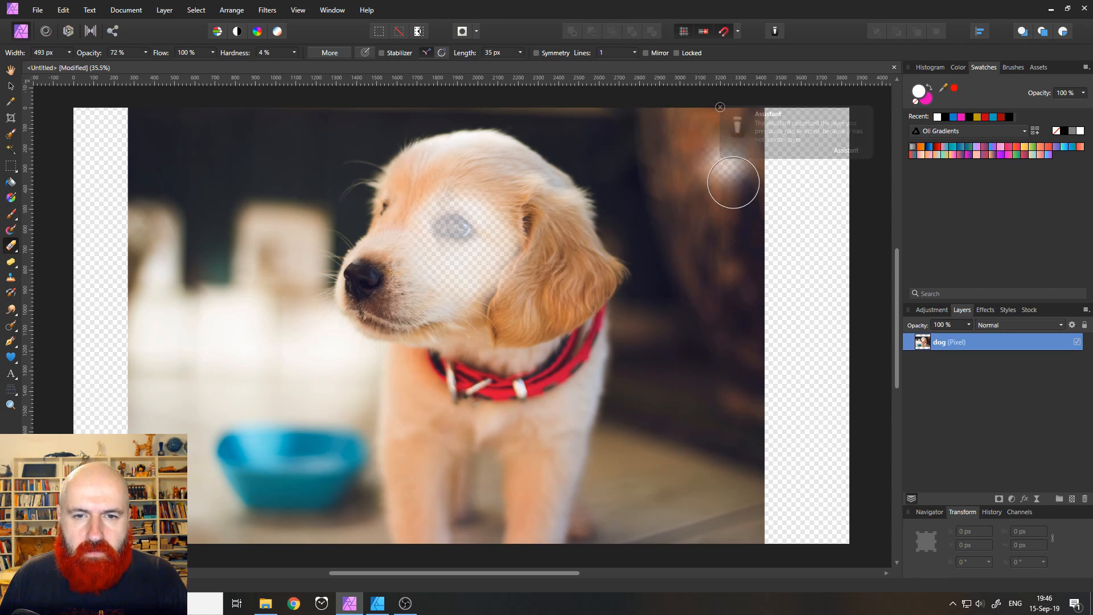
key("ctrl+z")
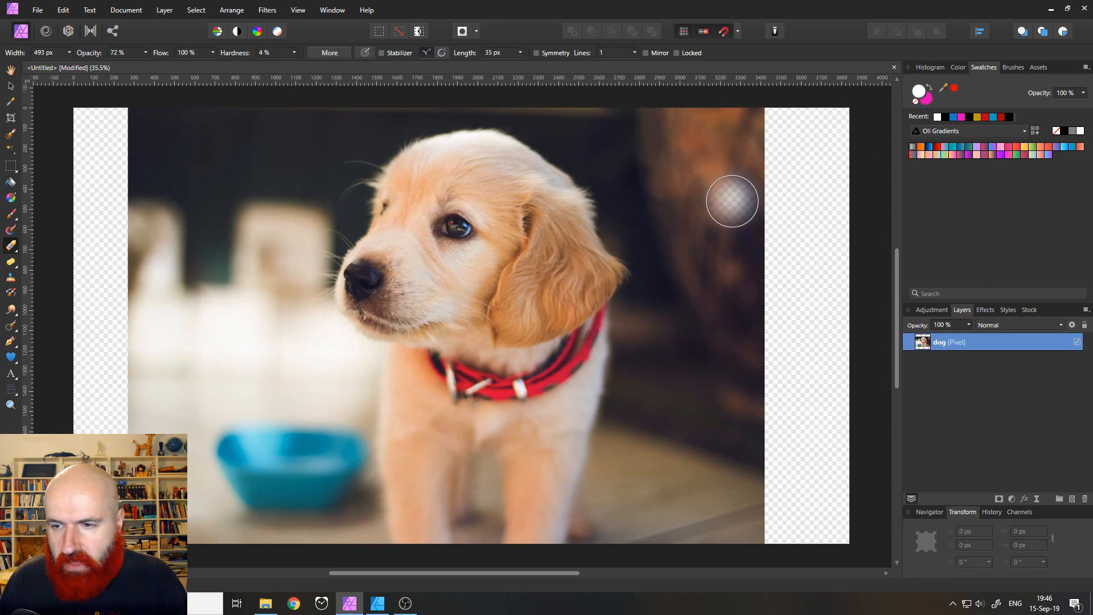
key("ctrl+z")
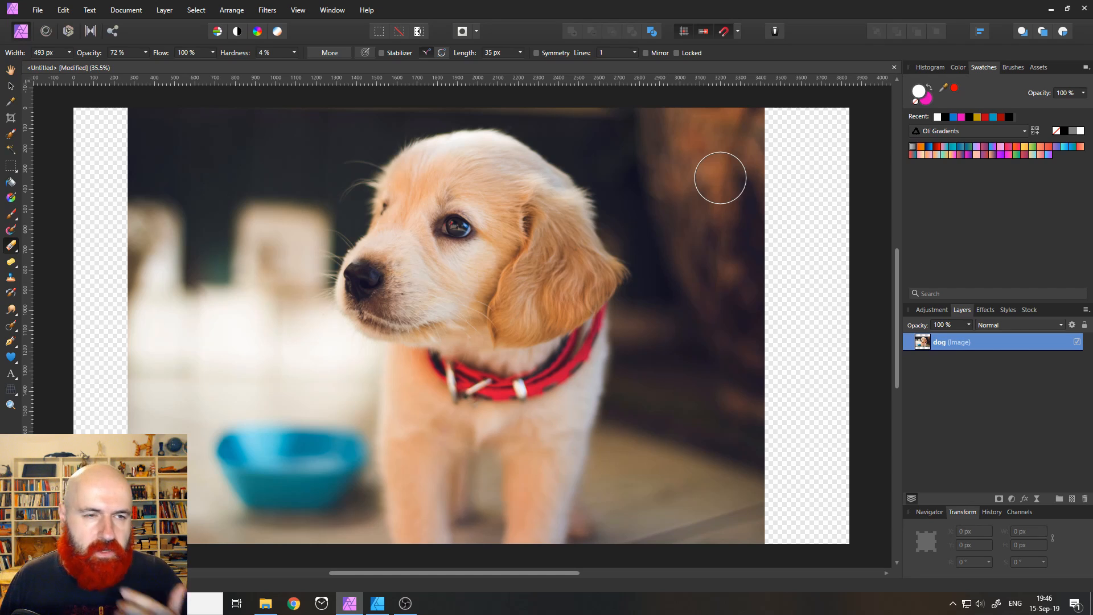
Step: Scale the dog image beyond the canvas on all sides to about 5132.5 × 3517.7 px
left_click(11, 86)
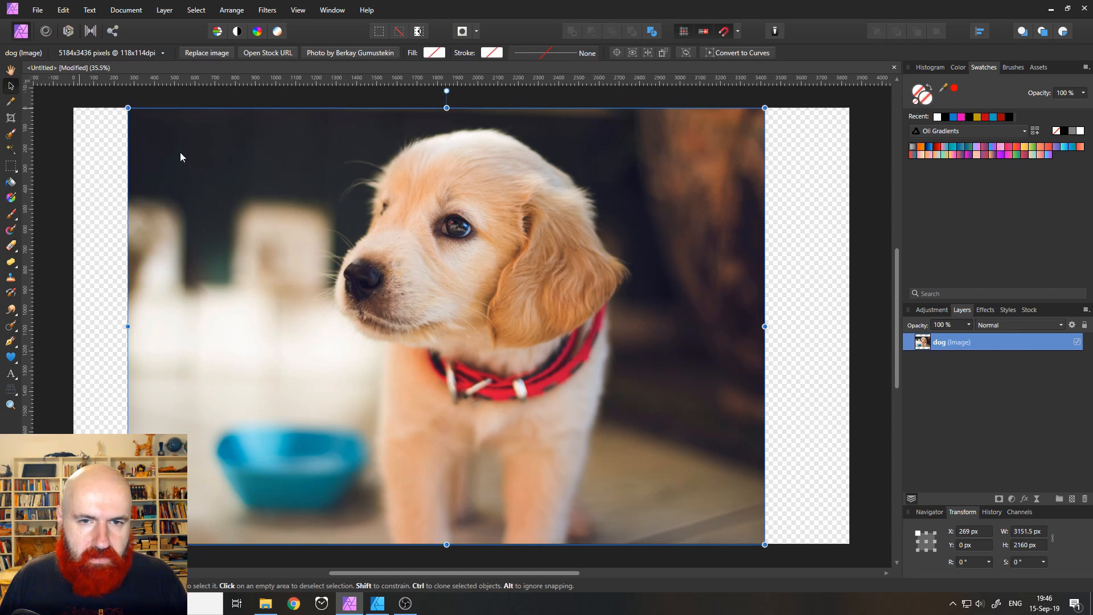
scroll(447, 336, "down", 3)
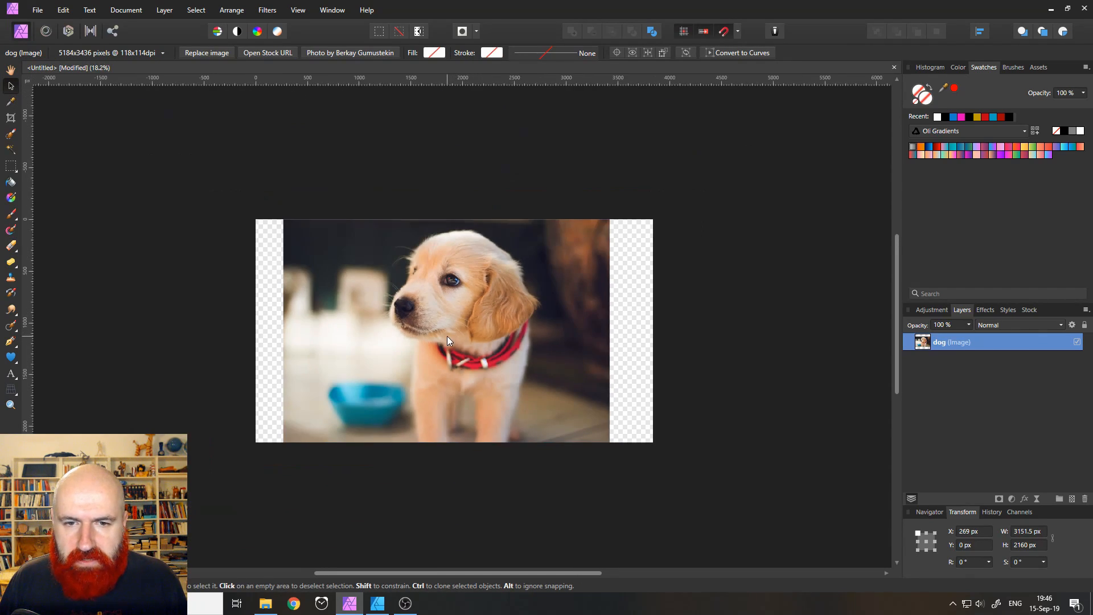
left_click_drag(608, 219, 715, 191)
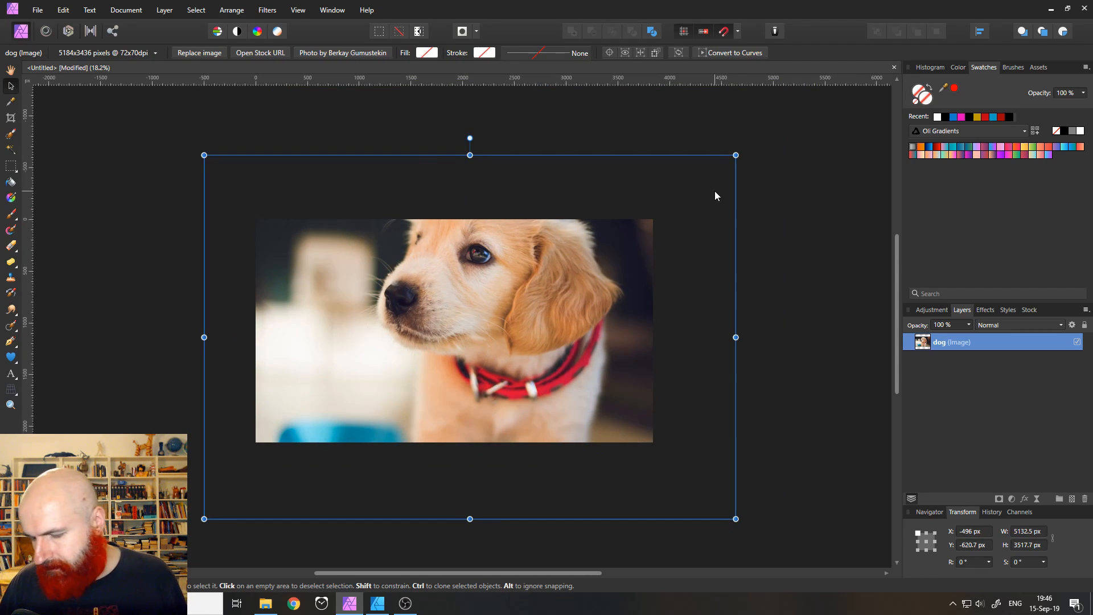
key("ctrl+plus")
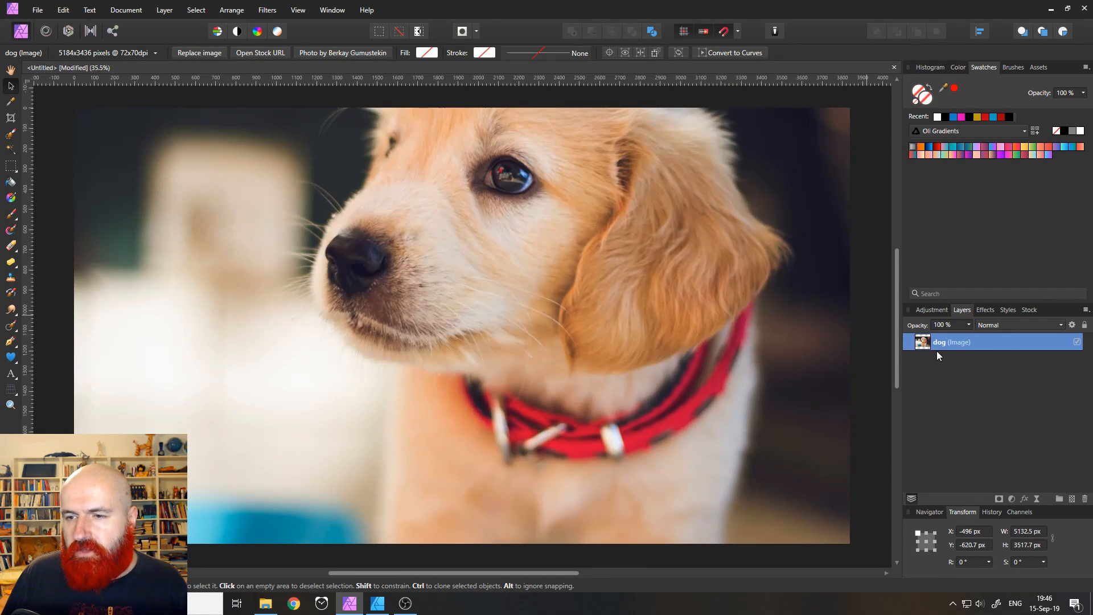
Step: Apply Rasterize & Trim to the dog layer and move it down and back to examine its cropped edges
right_click(924, 343)
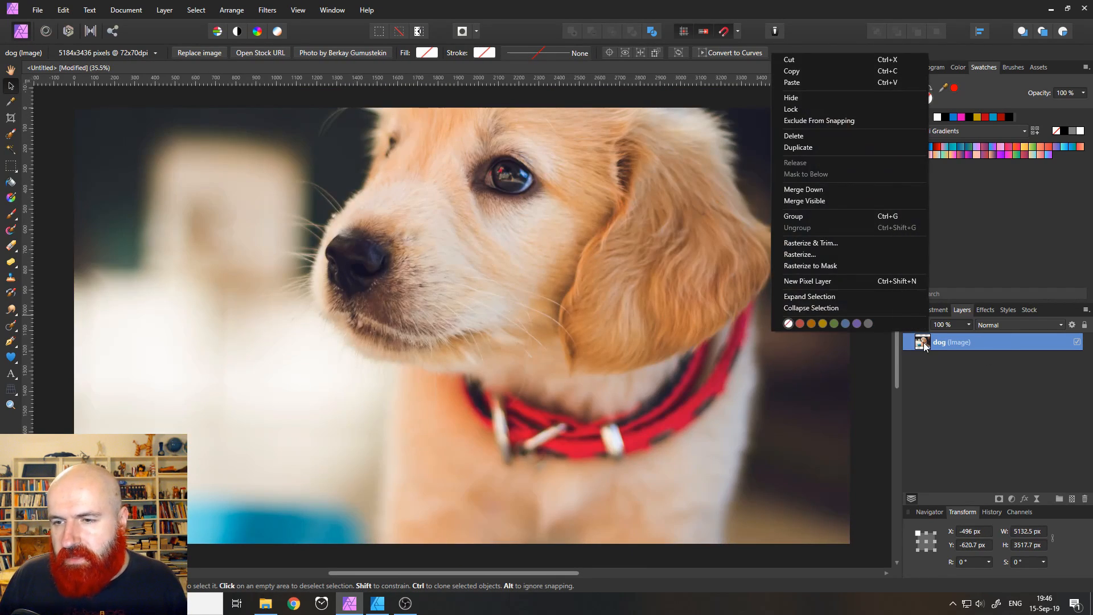
left_click(830, 248)
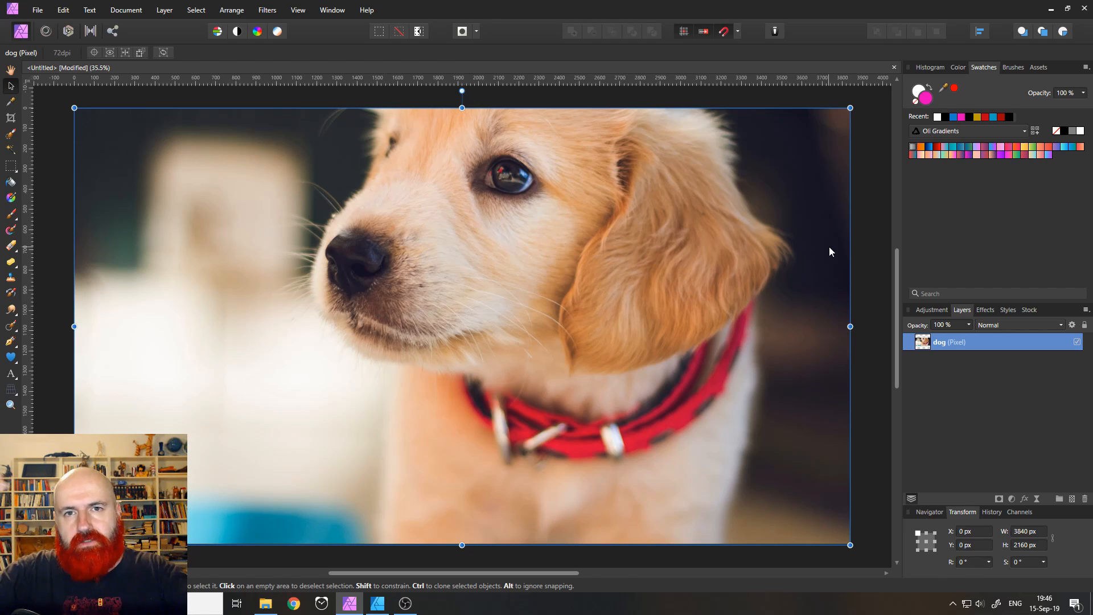
left_click_drag(616, 207, 602, 337)
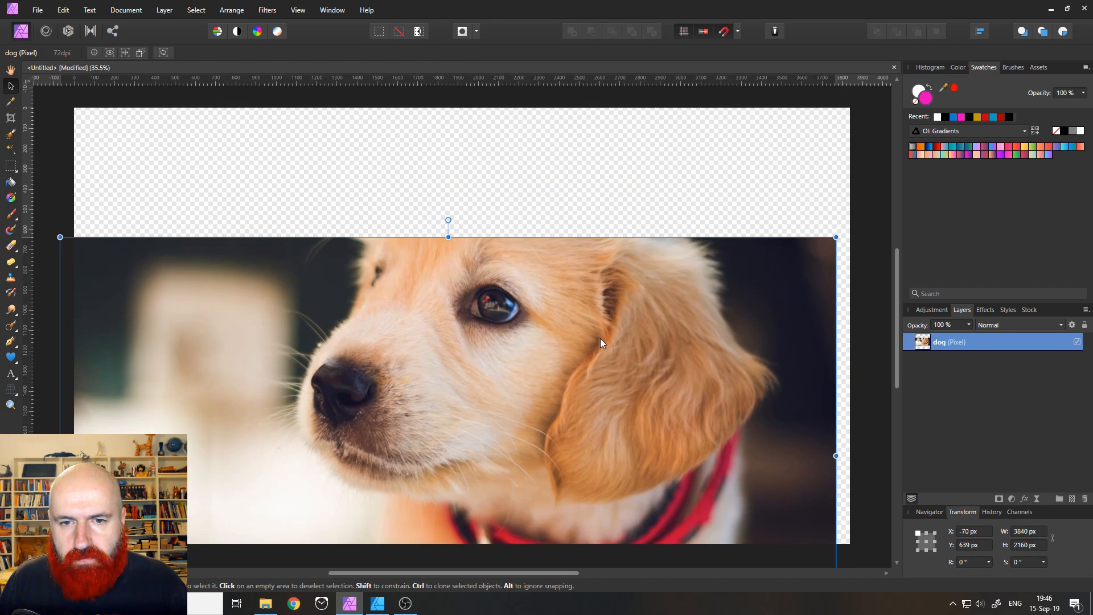
left_click_drag(444, 268, 501, 179)
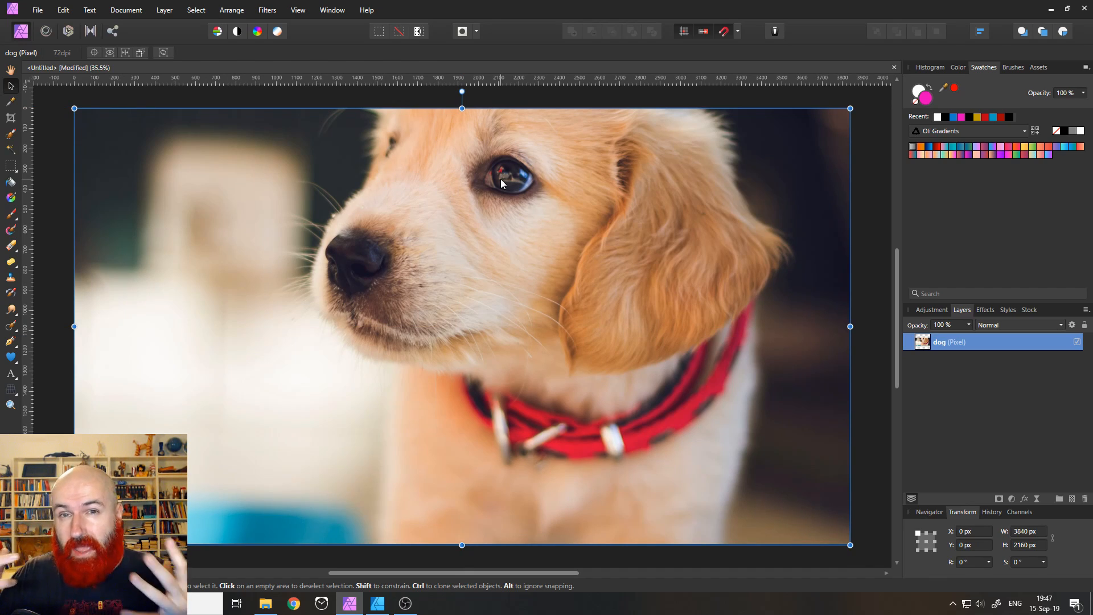
Step: Undo the moves and the rasterization of the dog layer
key("ctrl+z")
key("ctrl+z")
key("ctrl+z")
key("ctrl+z")
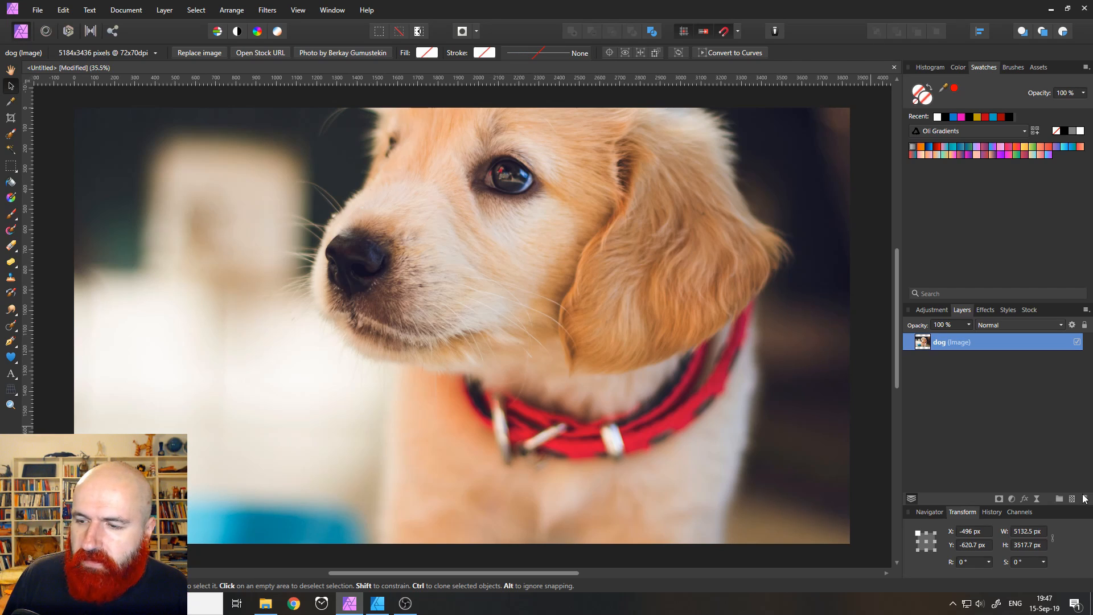
Step: Hide the dog layer and draw two pink hearts side by side, the right one about 1017 × 1140 px
left_click(1076, 342)
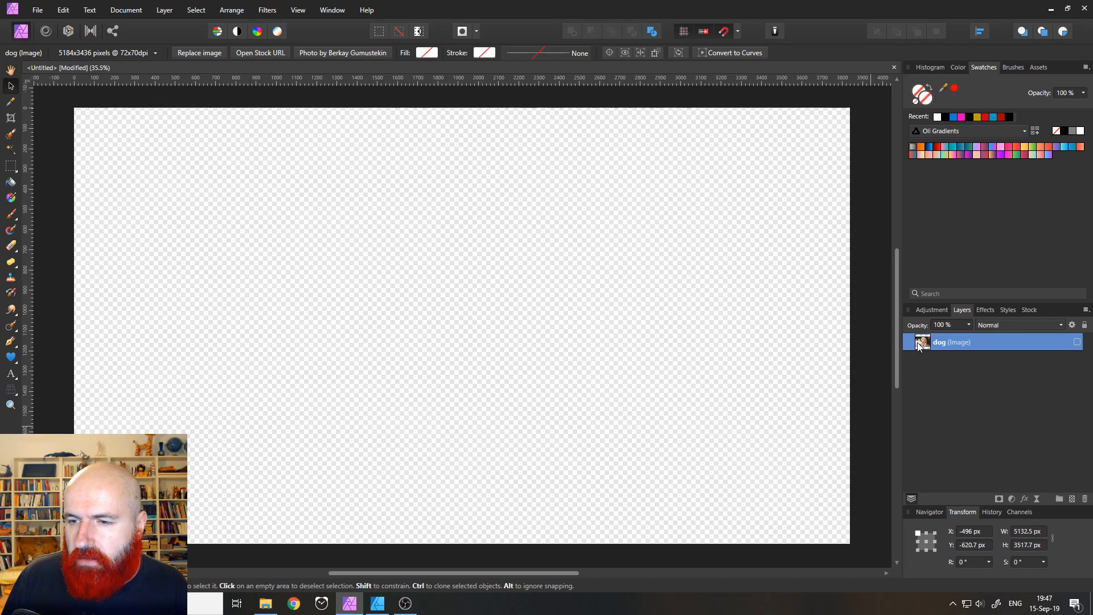
left_click(11, 357)
left_click_drag(161, 219, 365, 441)
left_click_drag(469, 234, 677, 464)
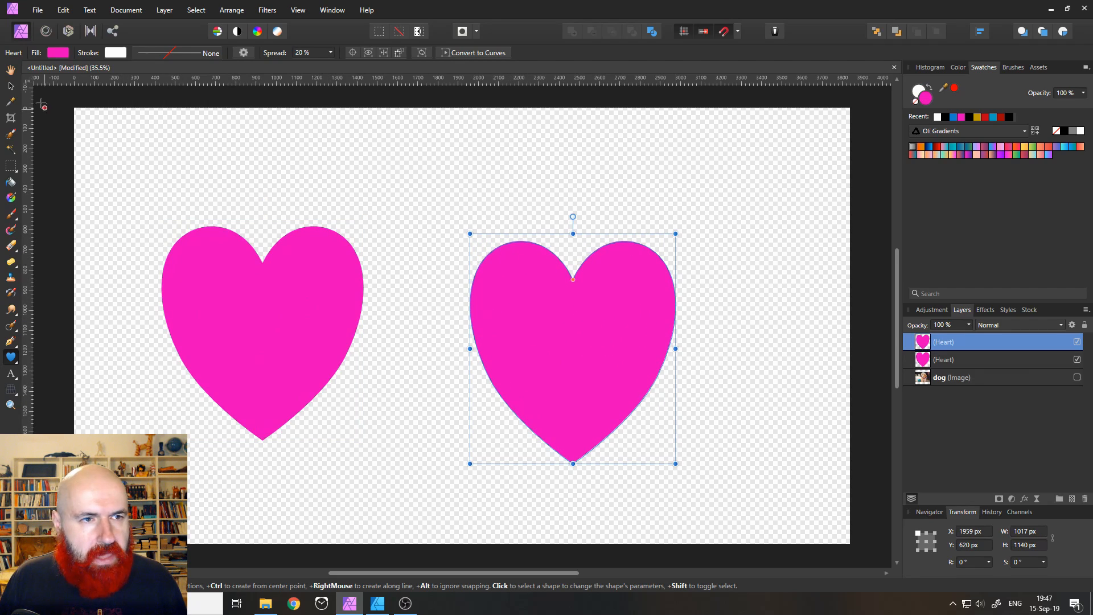
Step: Move the left heart slightly closer to the right heart and select the right heart
left_click(11, 85)
left_click_drag(275, 306, 313, 314)
left_click(555, 310)
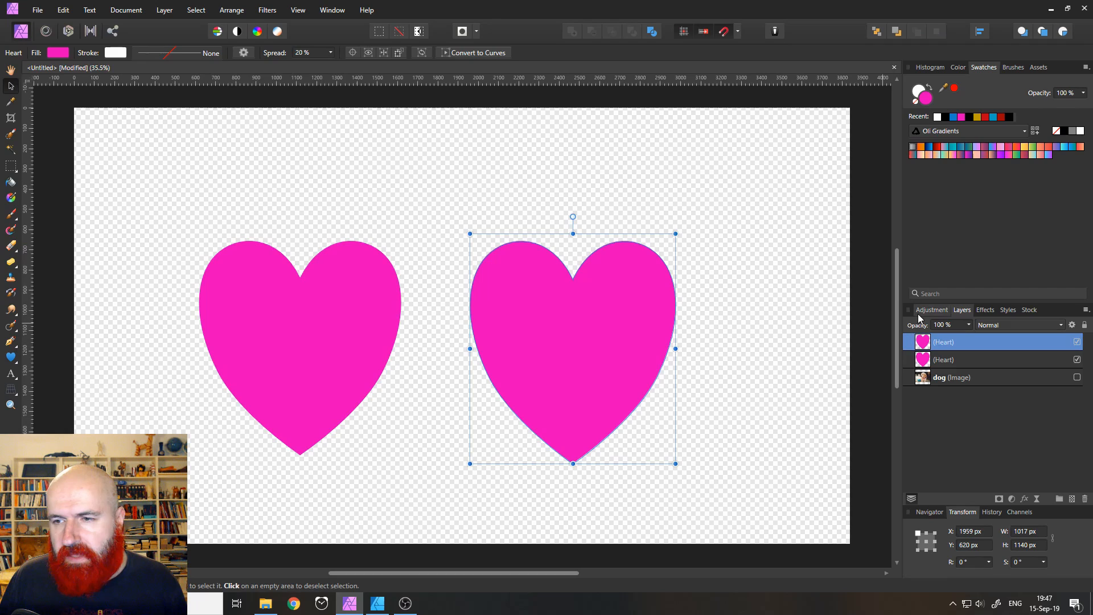
Step: Add an outer shadow with a 7.5 px radius and 31.1 px offset to the right heart and check its layer entry
left_click(989, 313)
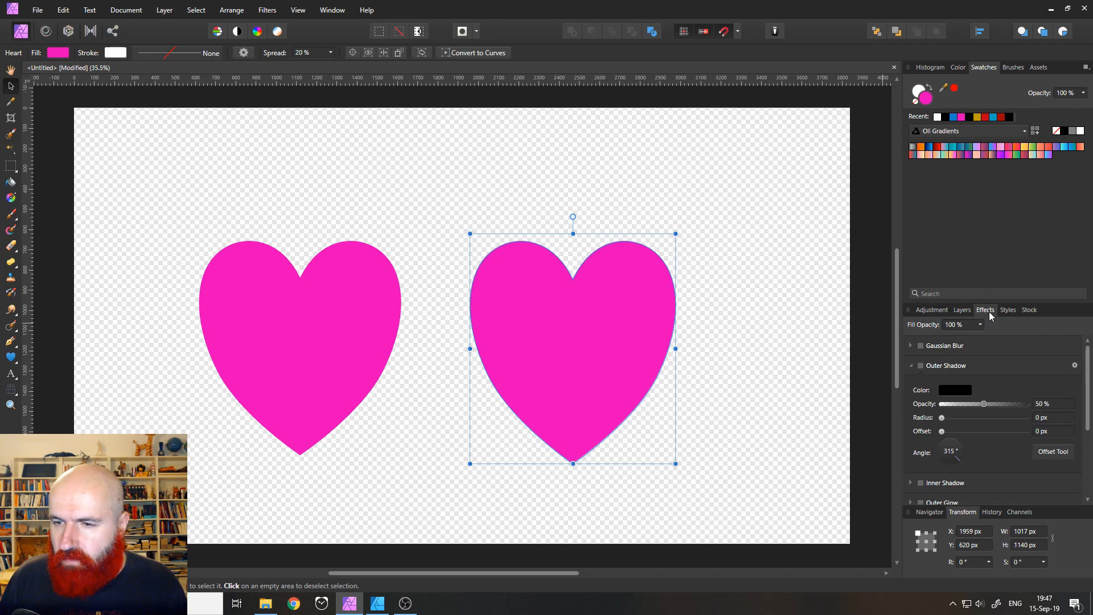
left_click(921, 365)
left_click(974, 418)
left_click(998, 432)
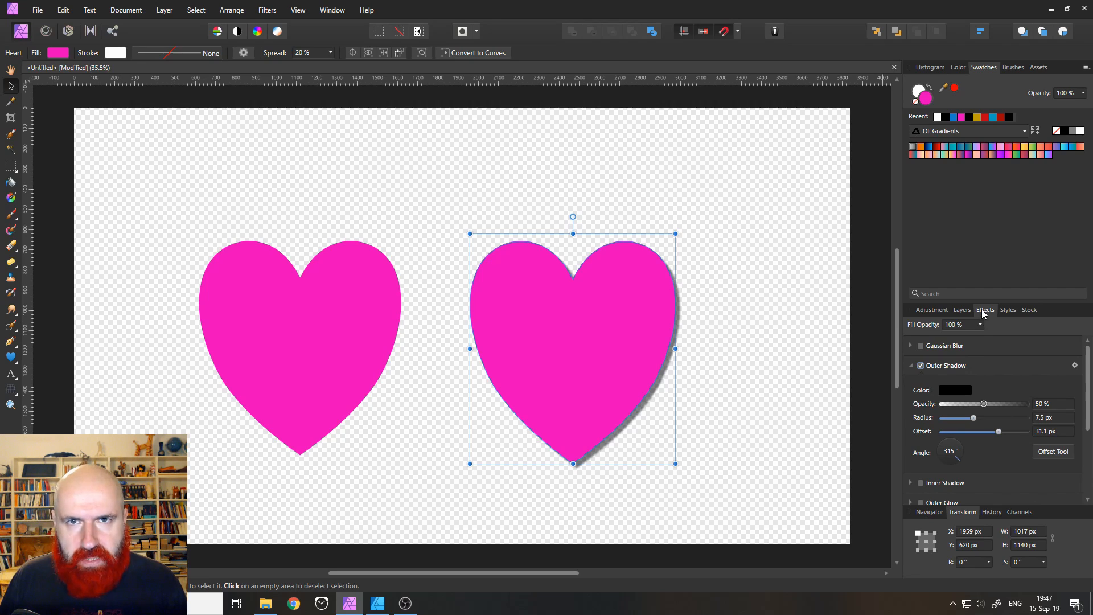
left_click(962, 310)
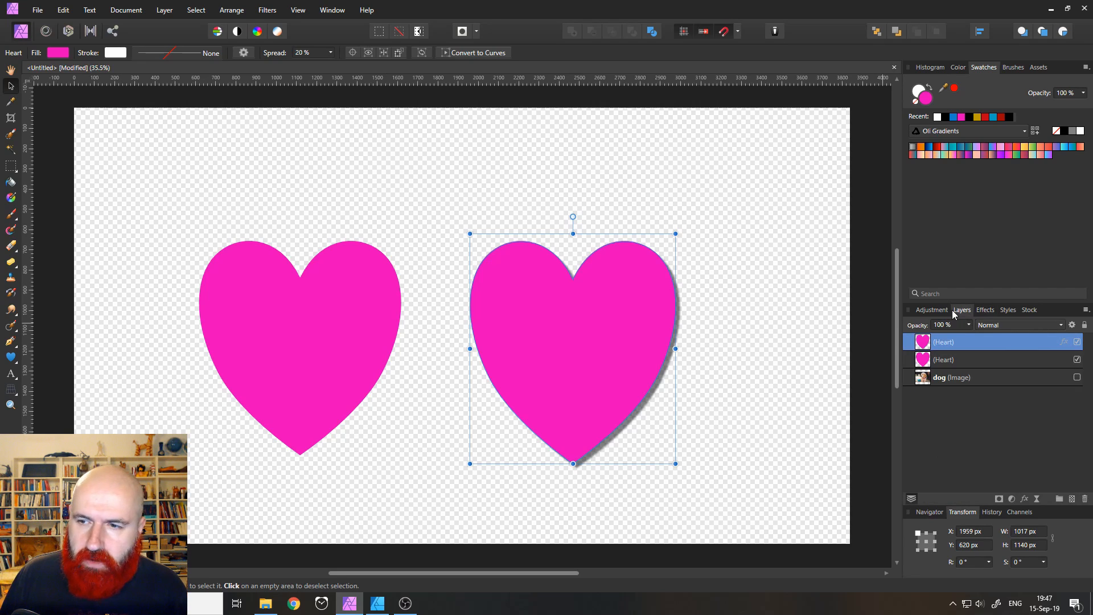
Step: Turn off the right heart's outer shadow and return to the layer list
left_click(985, 309)
left_click(921, 366)
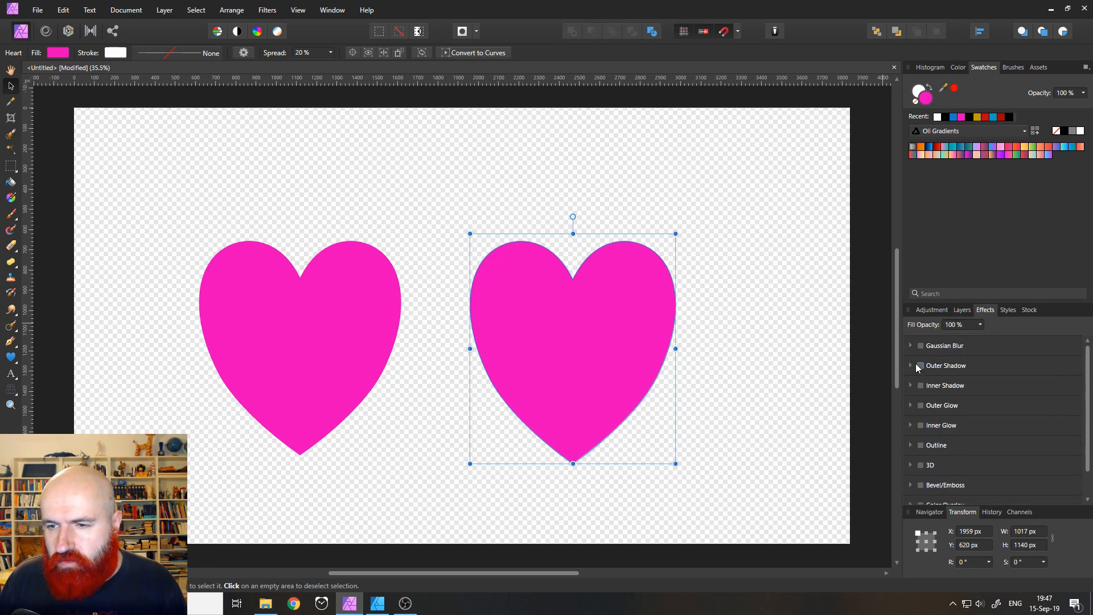
left_click(961, 310)
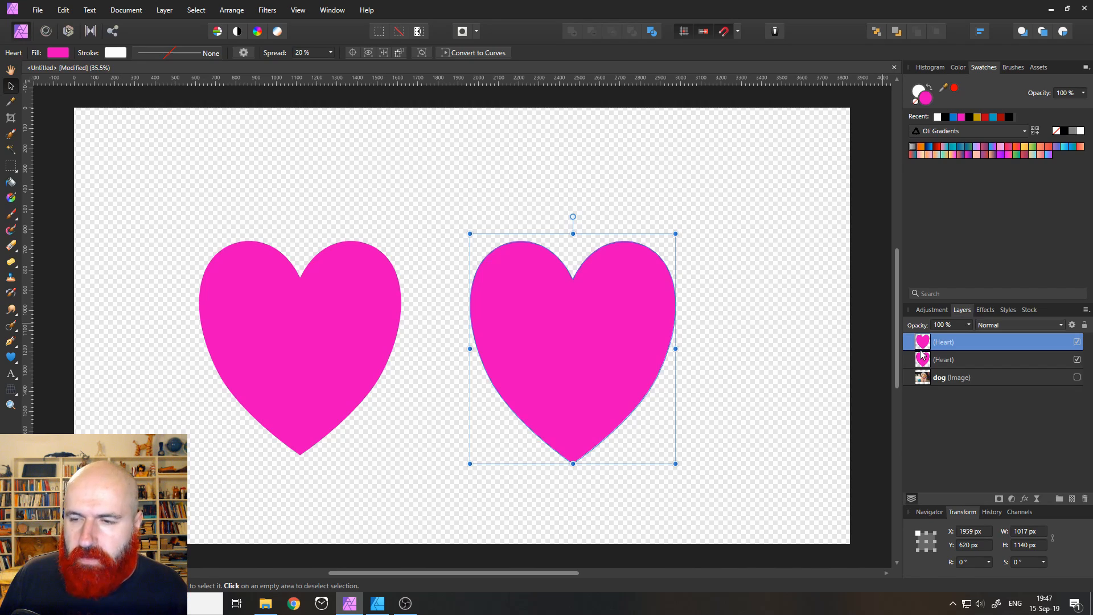
Step: Group the two heart layers and expand the group to show its contents
left_click(978, 359, "shift")
left_click(970, 343)
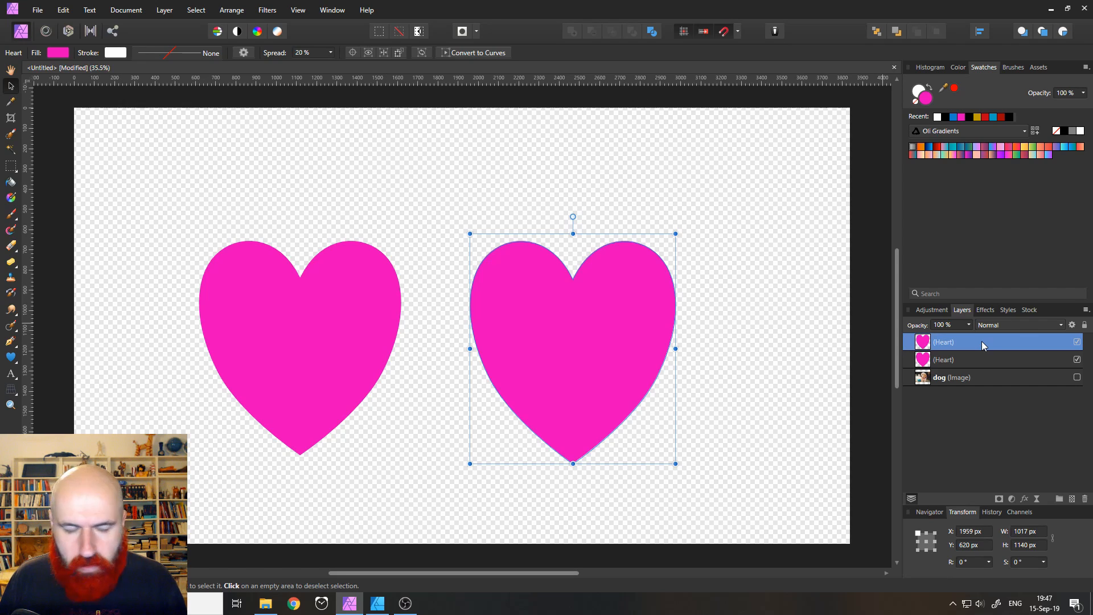
left_click(994, 368, "shift")
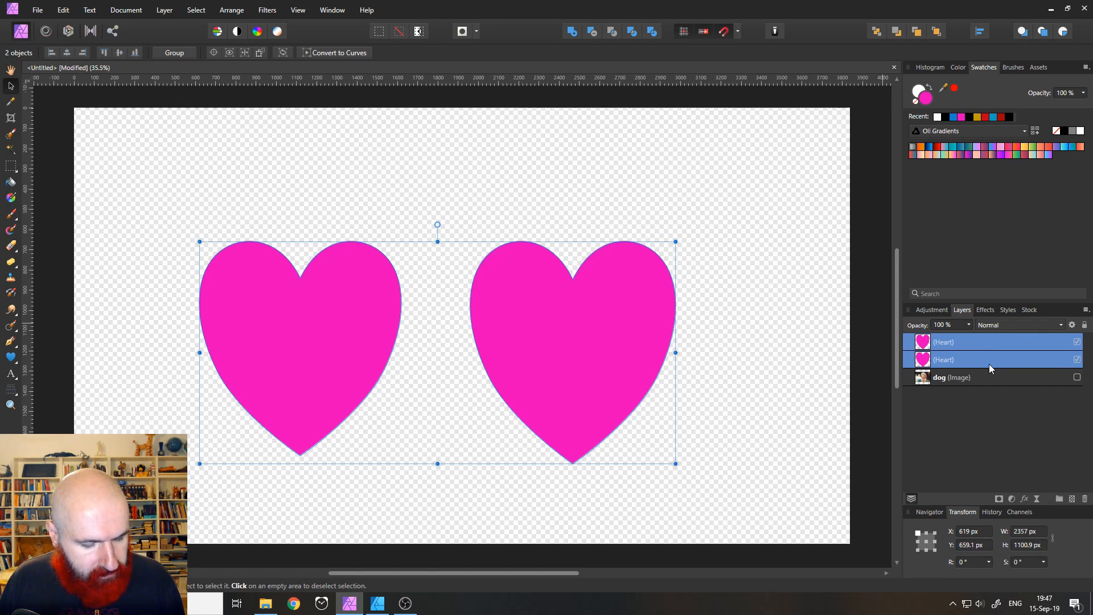
key("ctrl+g")
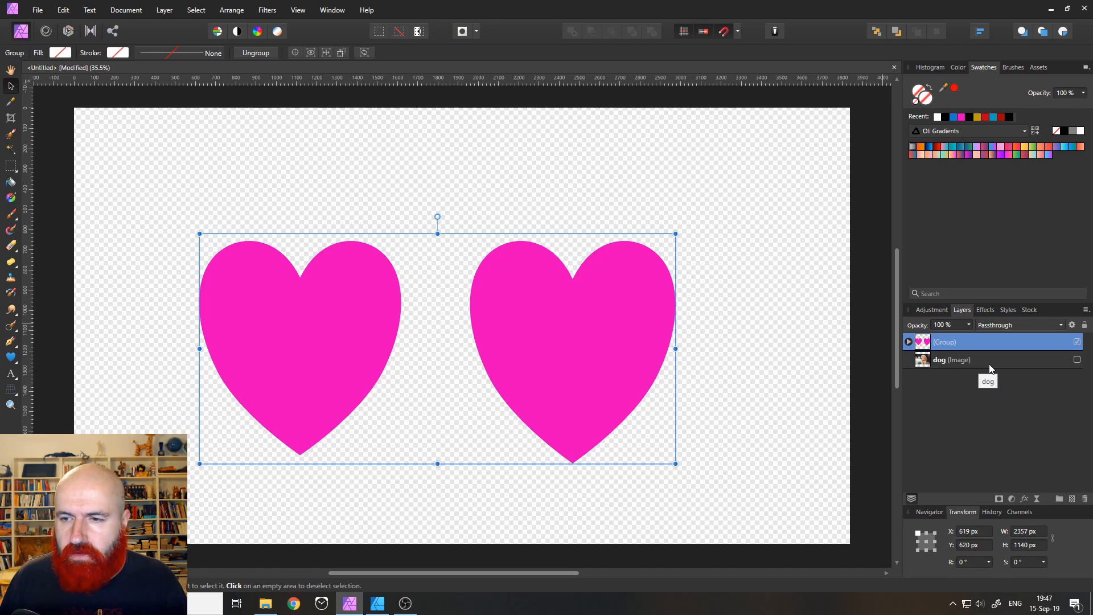
left_click(909, 343)
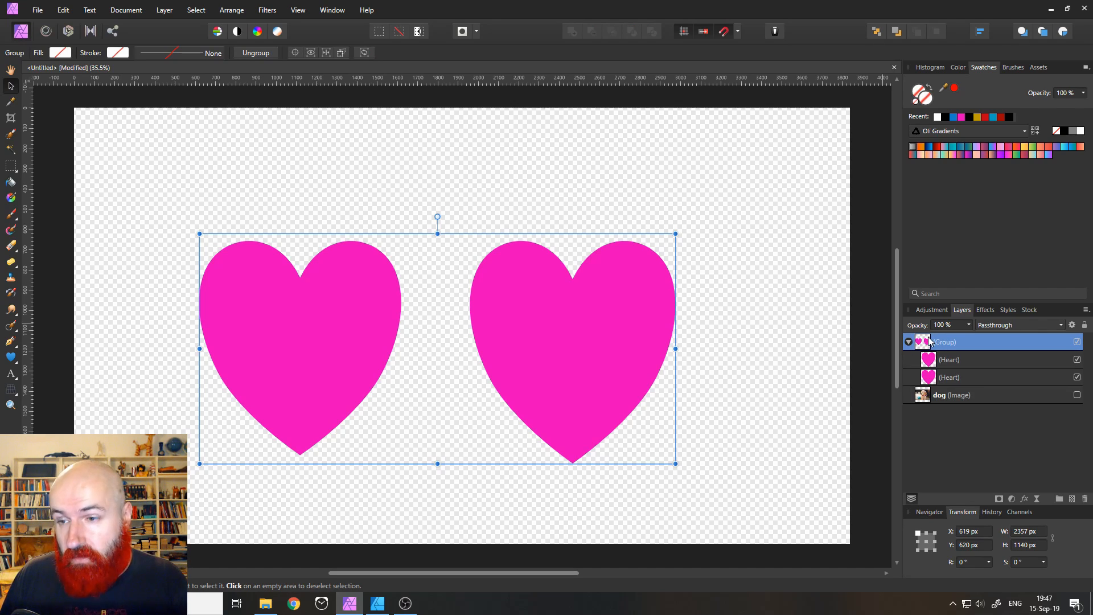
Step: Add an outer shadow with a 13.3 px radius and 30.5 px offset to the heart group and return to the layer list
left_click(986, 311)
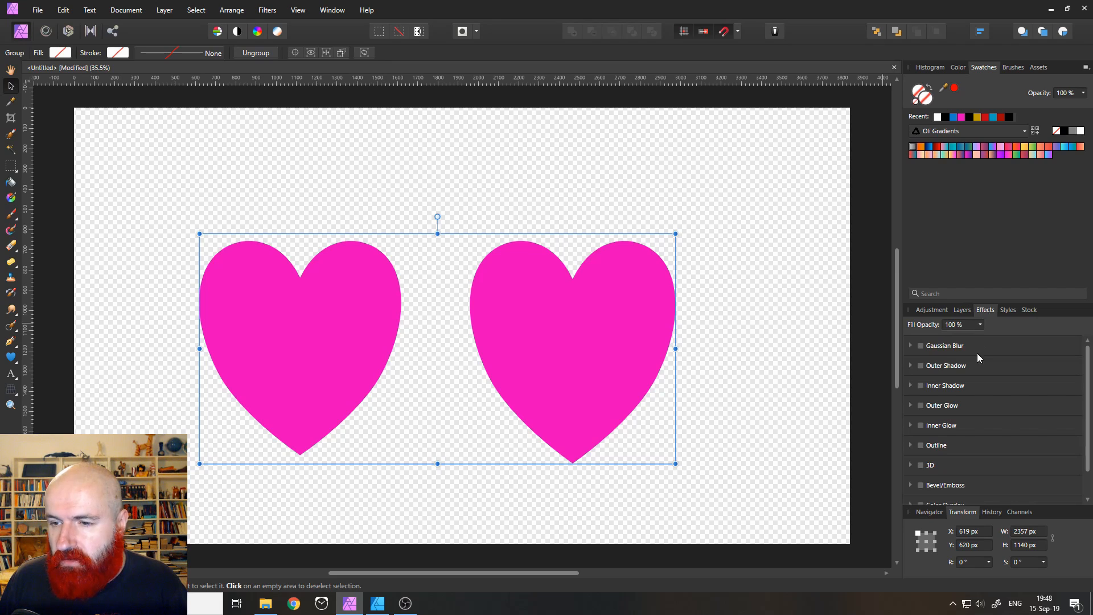
left_click(920, 366)
left_click_drag(944, 417, 979, 418)
left_click(962, 310)
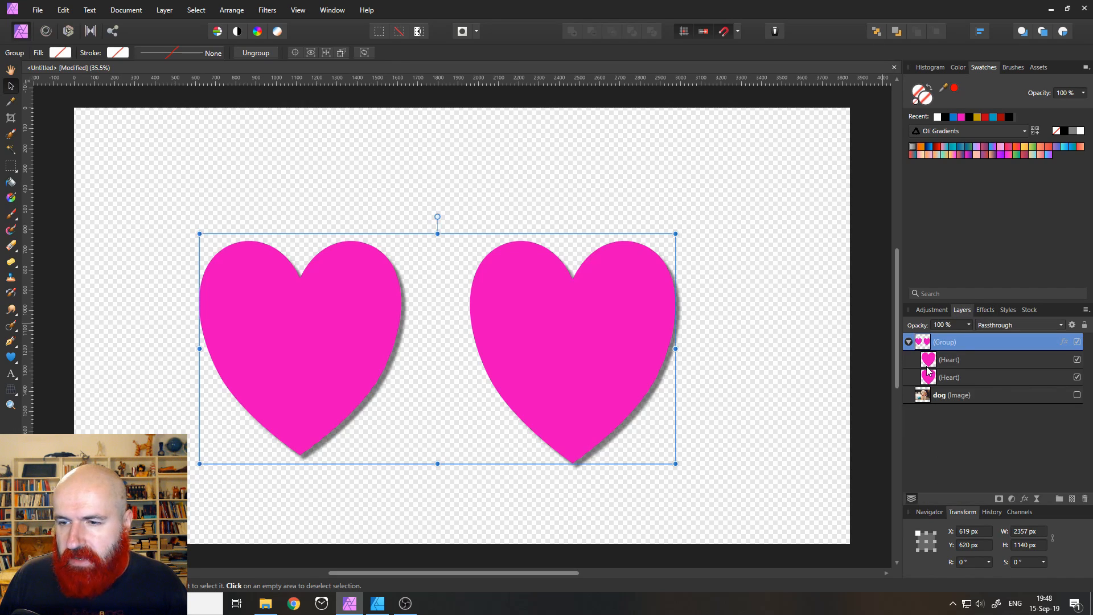
Step: Draw five smaller hearts of varying sizes inside the group, spread above and between the two large hearts
left_click(936, 363)
left_click(12, 359)
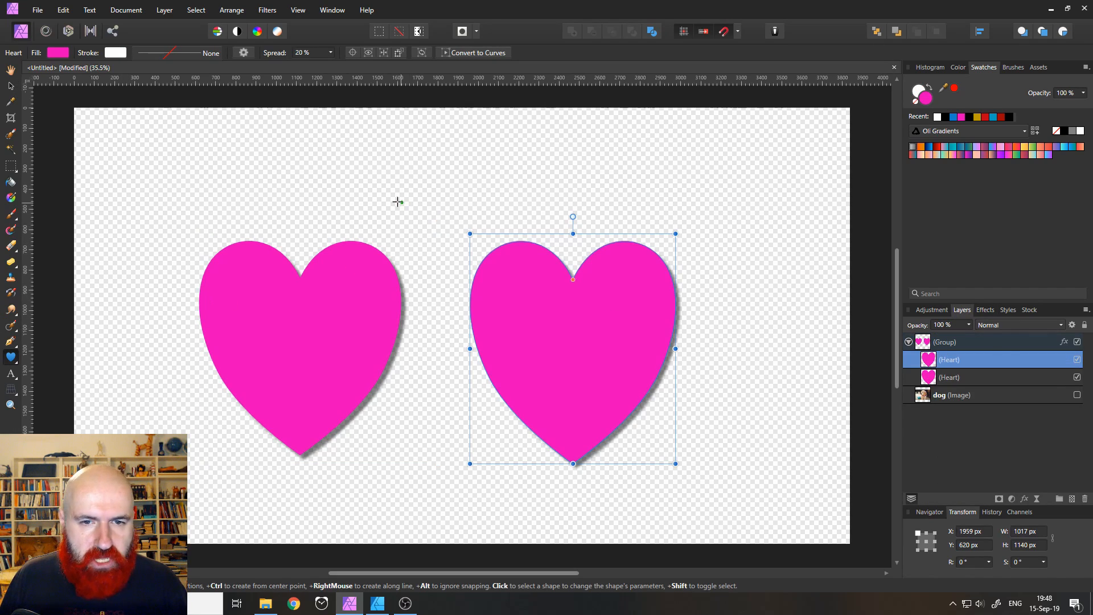
left_click_drag(386, 181, 470, 283)
left_click_drag(532, 154, 589, 227)
left_click_drag(675, 156, 769, 255)
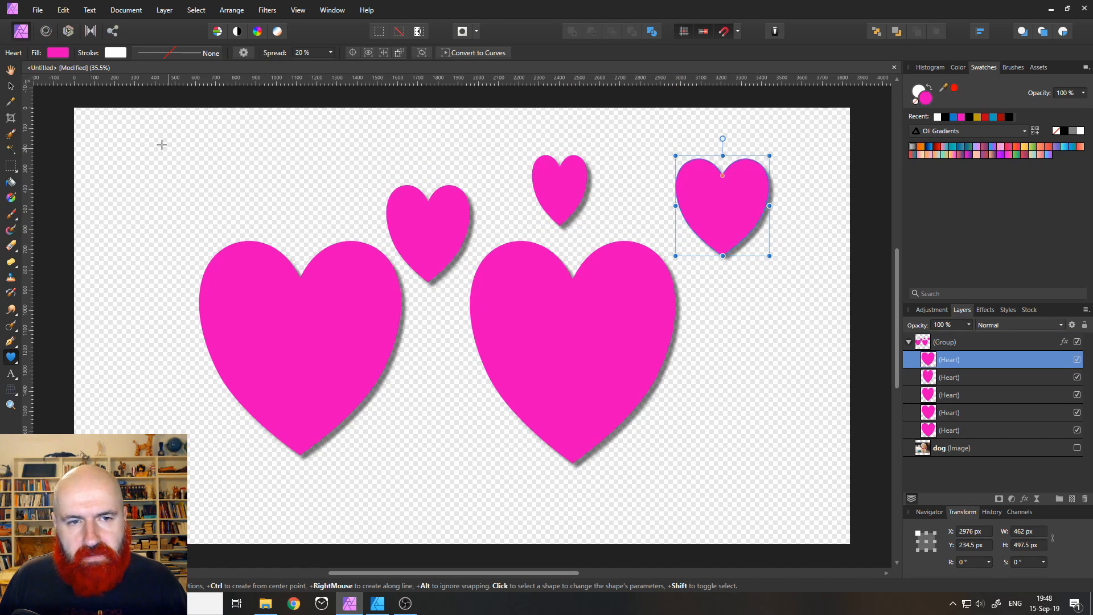
left_click_drag(129, 141, 221, 227)
left_click_drag(417, 429, 462, 489)
left_click(11, 89)
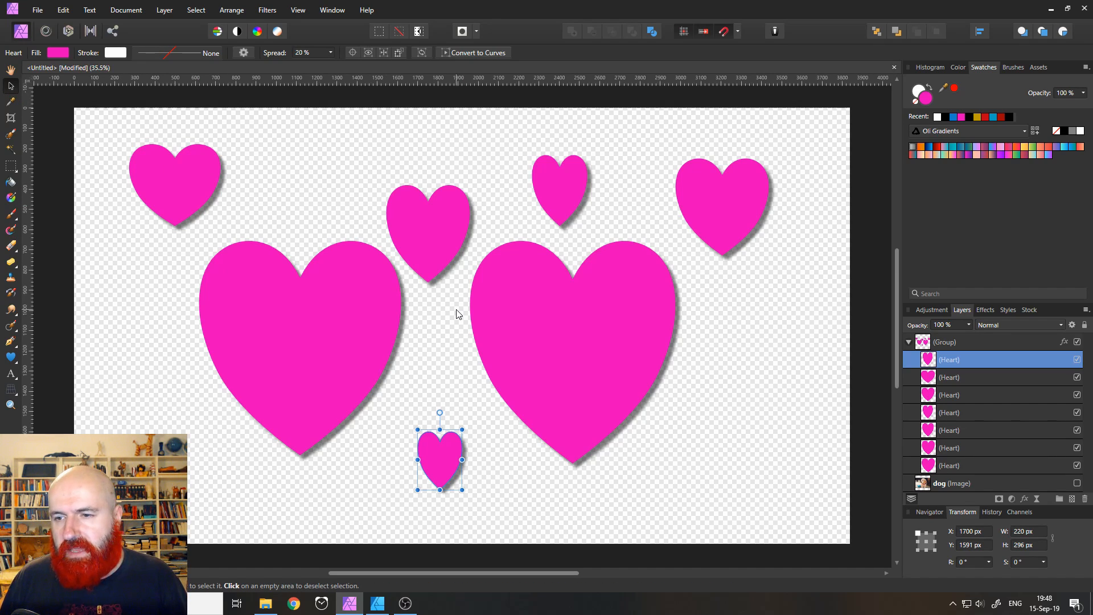
Step: Check the newest heart's effects, and increase the outer shadow radius on the whole heart group
left_click(988, 311)
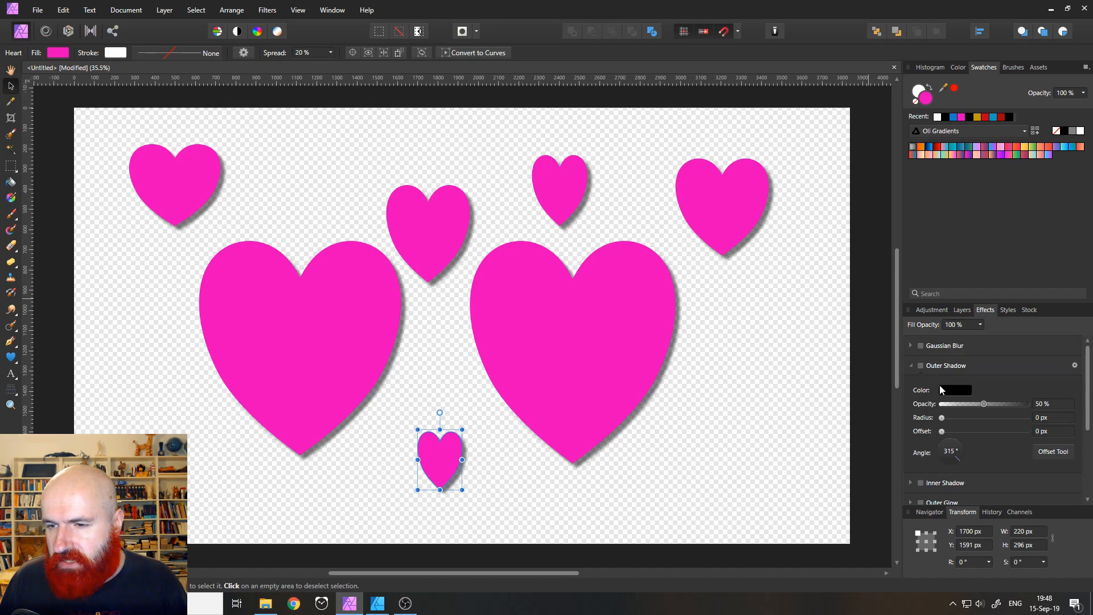
left_click(961, 314)
left_click(918, 341)
left_click(989, 311)
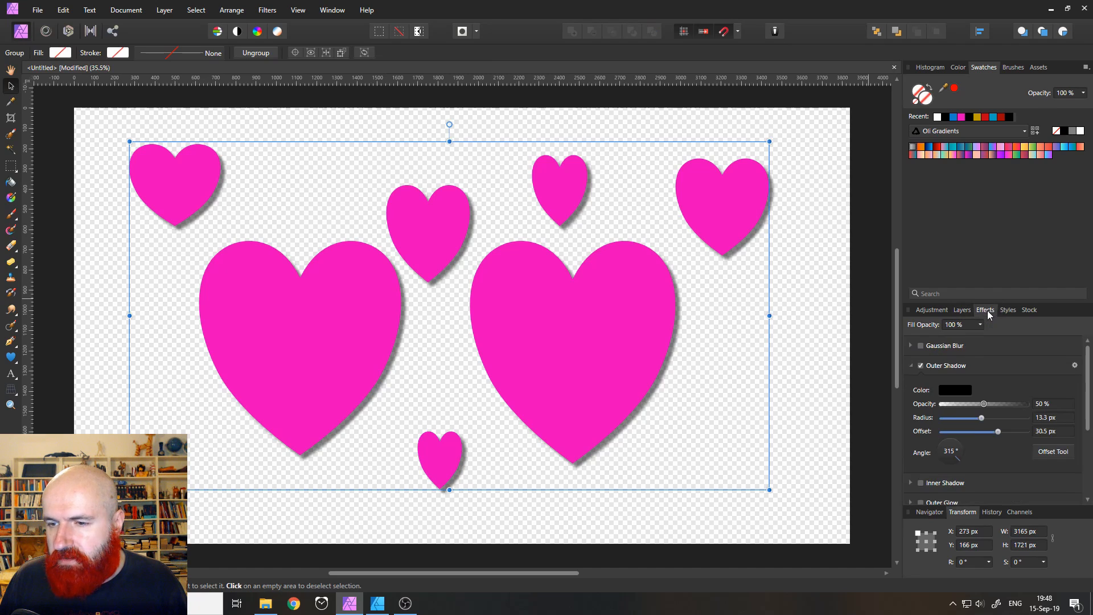
left_click_drag(982, 418, 1013, 434)
left_click(962, 310)
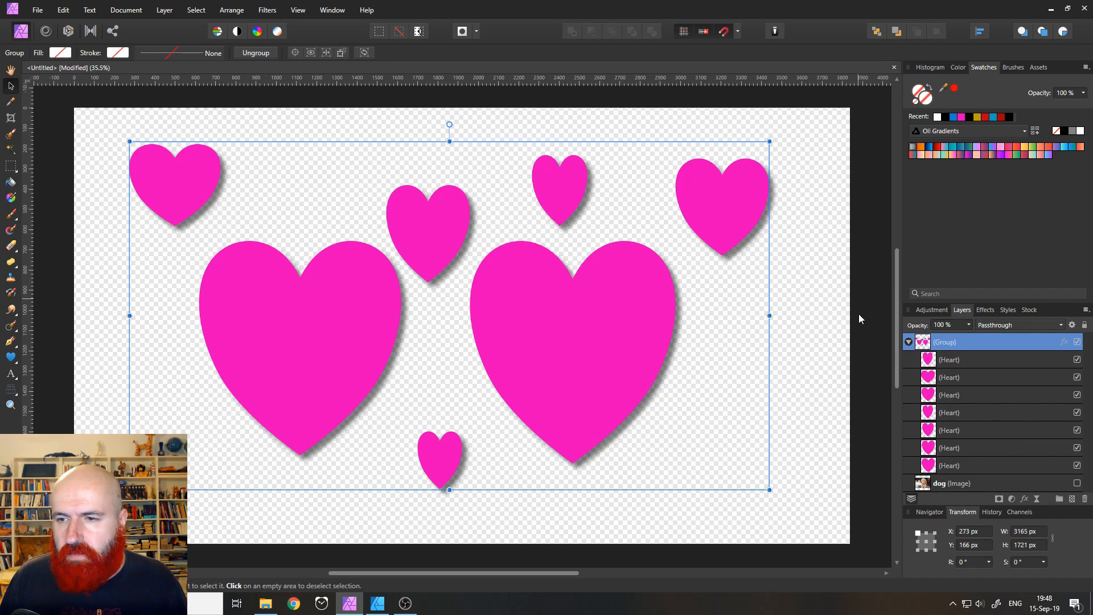
Step: Reposition the heart group and scale it slightly to about 3198 × 1738.9 px
mouse_move(638, 351)
left_mouse_down()
mouse_move(440, 296)
mouse_move(515, 419)
mouse_move(636, 340)
mouse_move(624, 342)
left_mouse_up()
mouse_move(753, 132)
left_mouse_down()
mouse_move(453, 291)
mouse_move(753, 133)
left_mouse_up()
left_click_drag(582, 283, 596, 301)
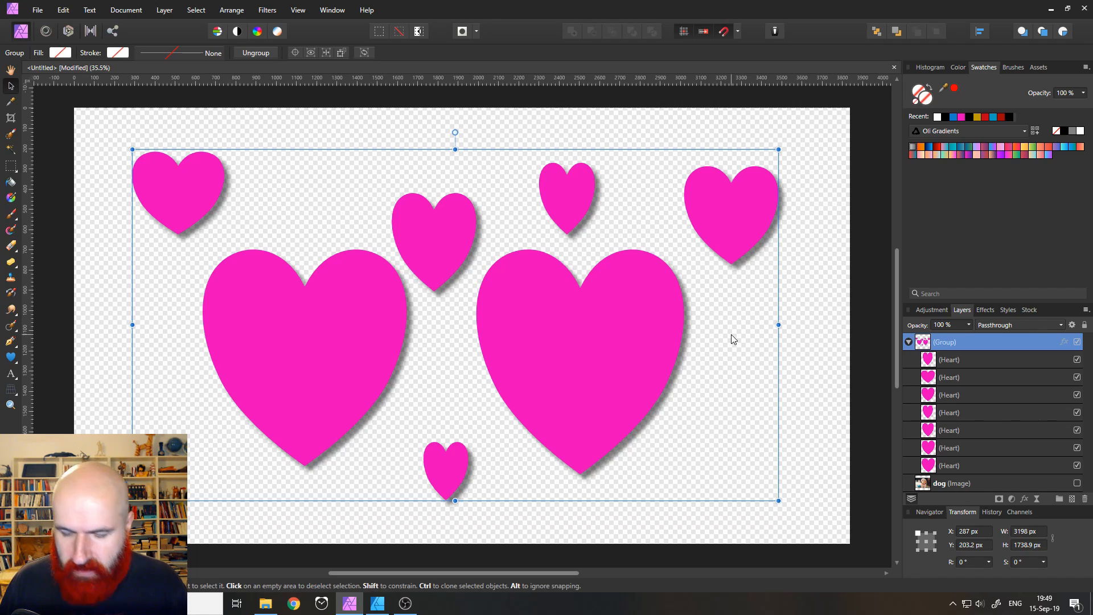
Step: Delete the heart group and make the dog image layer visible
key("Delete")
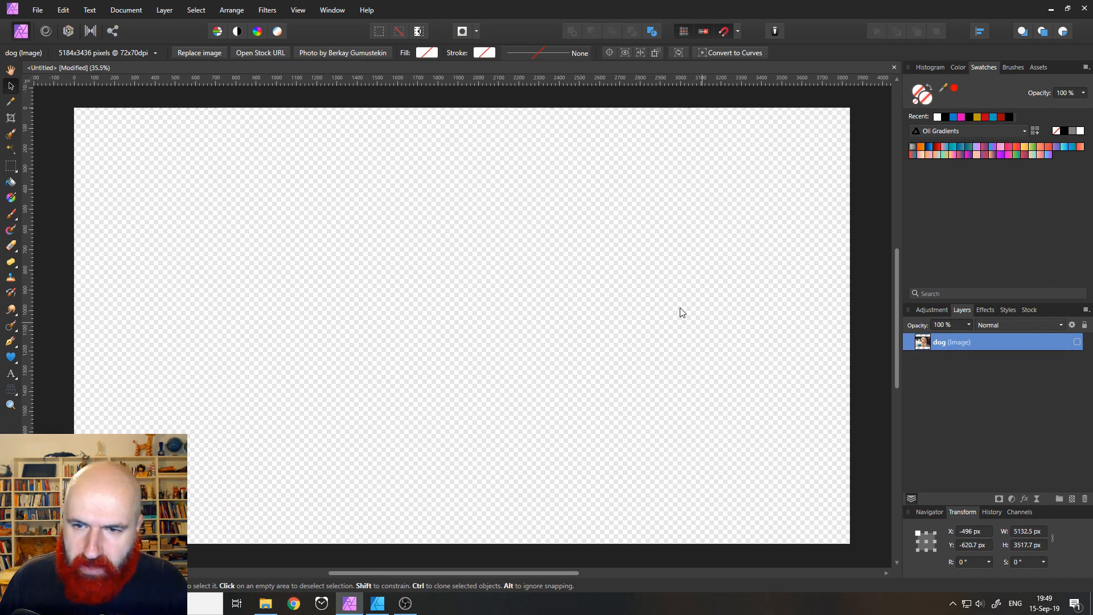
left_click(1077, 343)
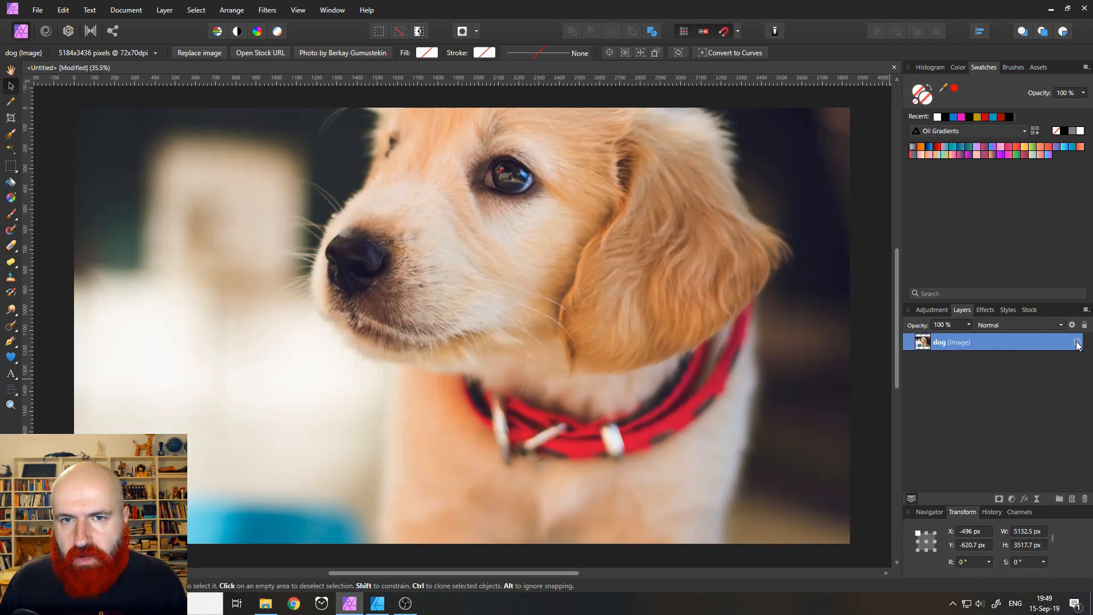
Step: Add a Recolor adjustment above the dog image, put it in its own group and select it inside the group
left_click(1012, 499)
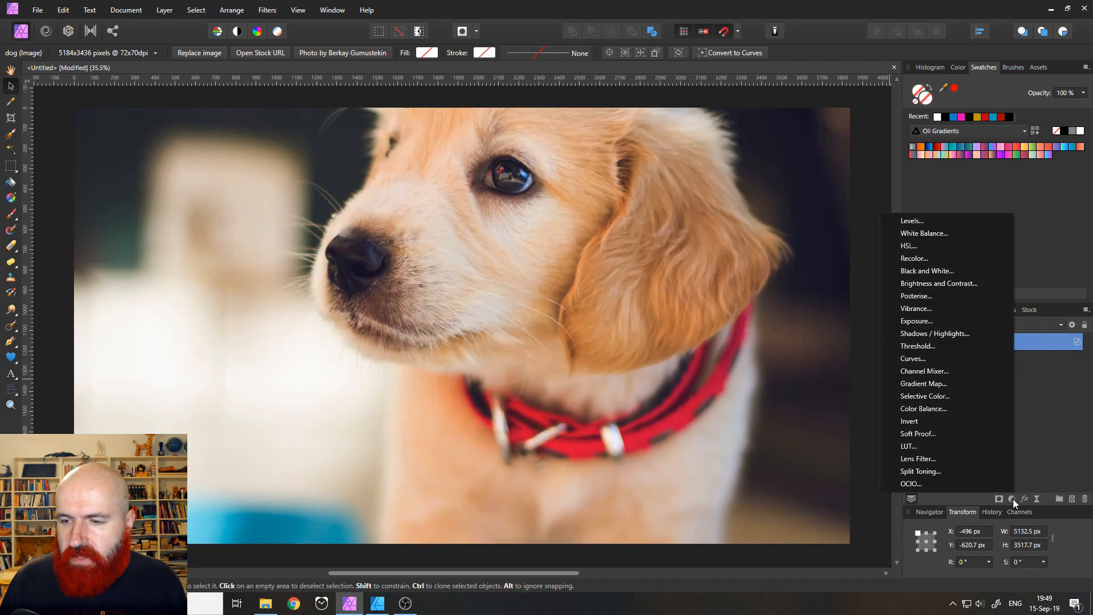
left_click(941, 258)
left_click(897, 396)
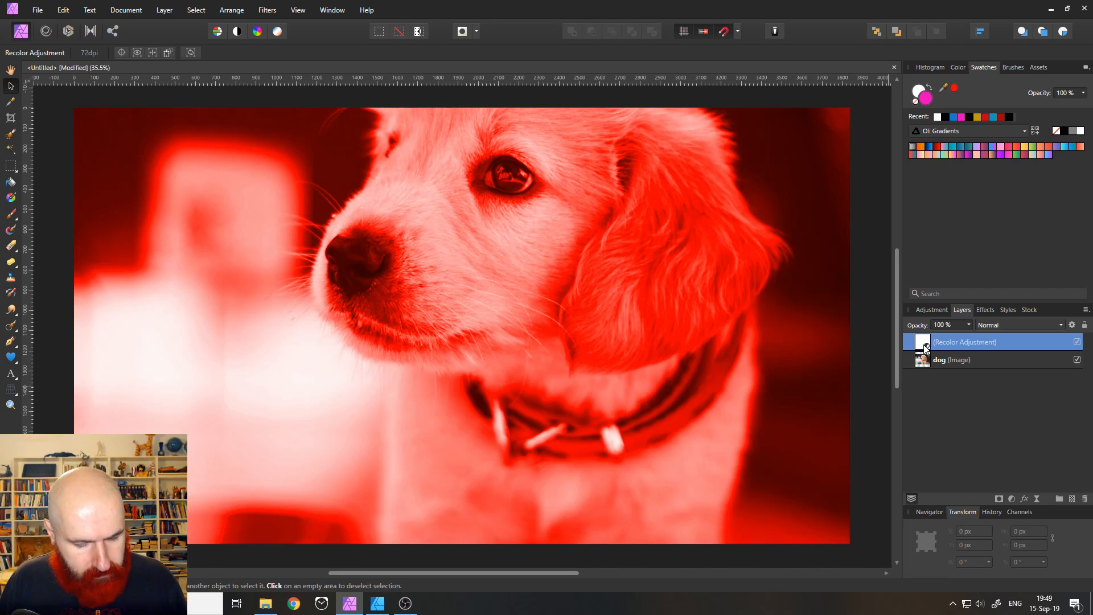
key("ctrl+g")
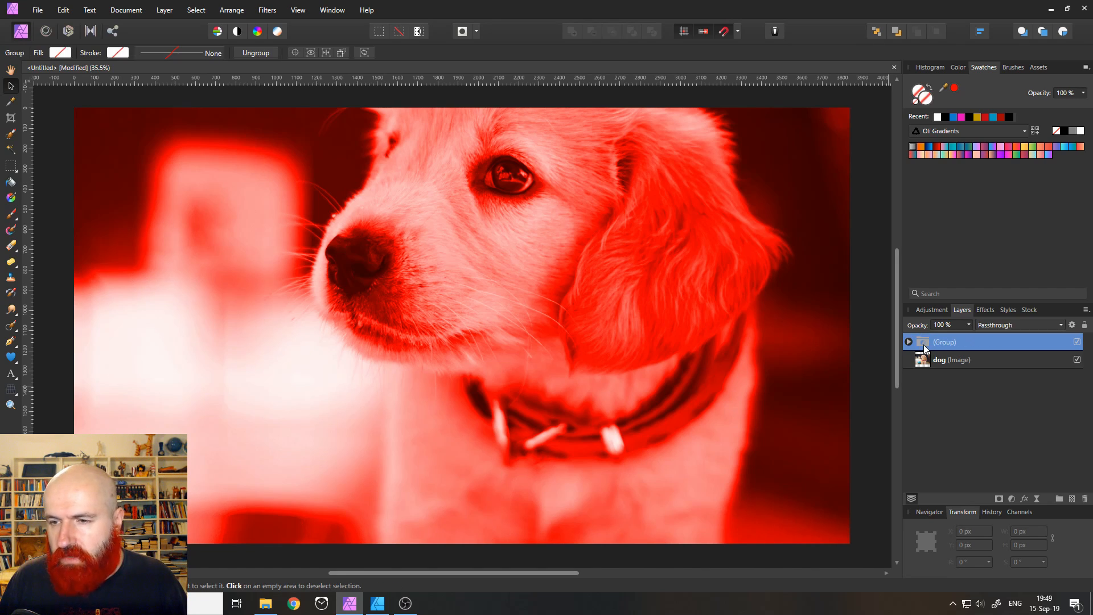
left_click(908, 342)
left_click(932, 364)
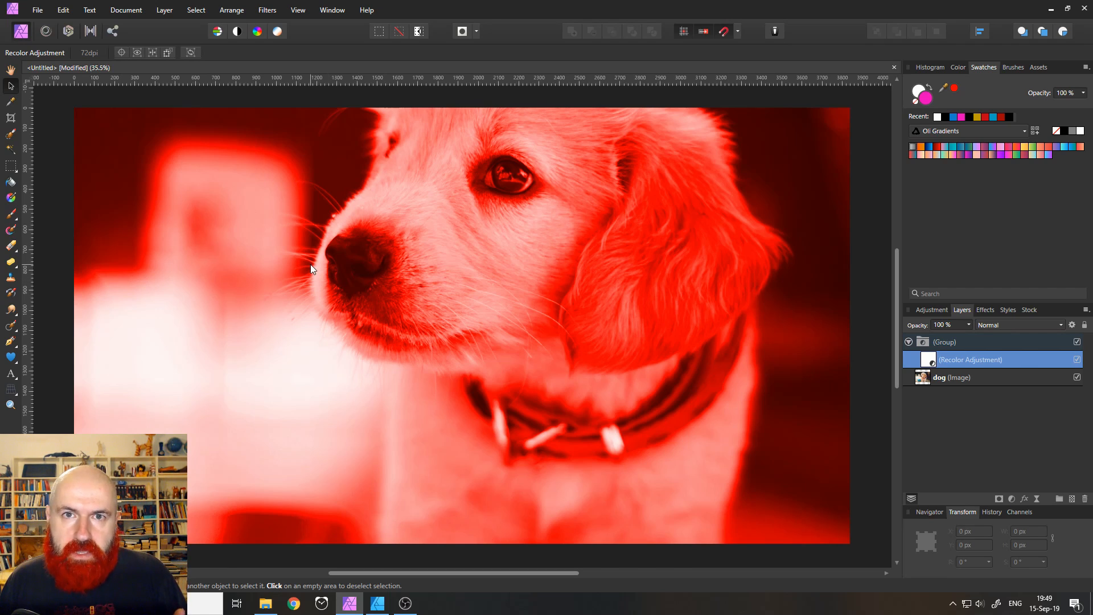
Step: Draw a heart about 890 × 947 px inside the group and move the Recolor adjustment above it
left_click(10, 357)
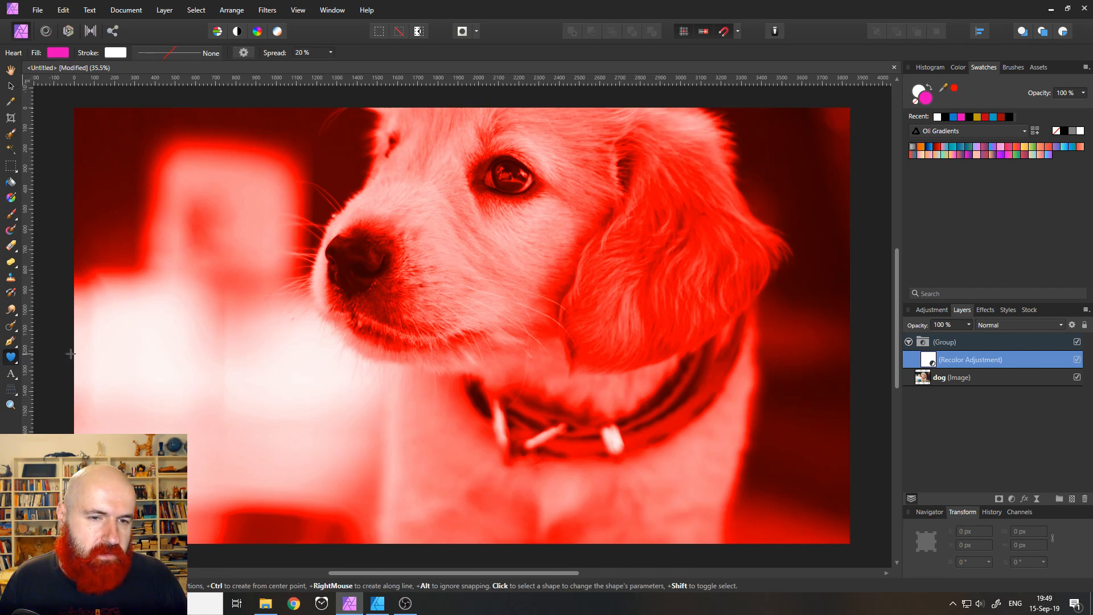
left_click_drag(322, 219, 502, 410)
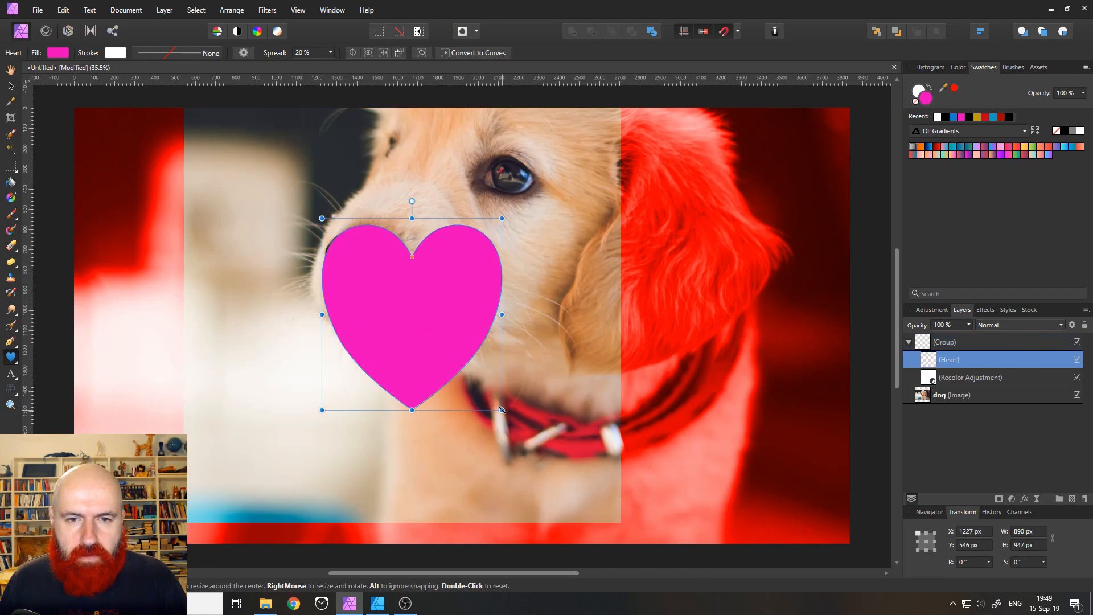
left_click(10, 86)
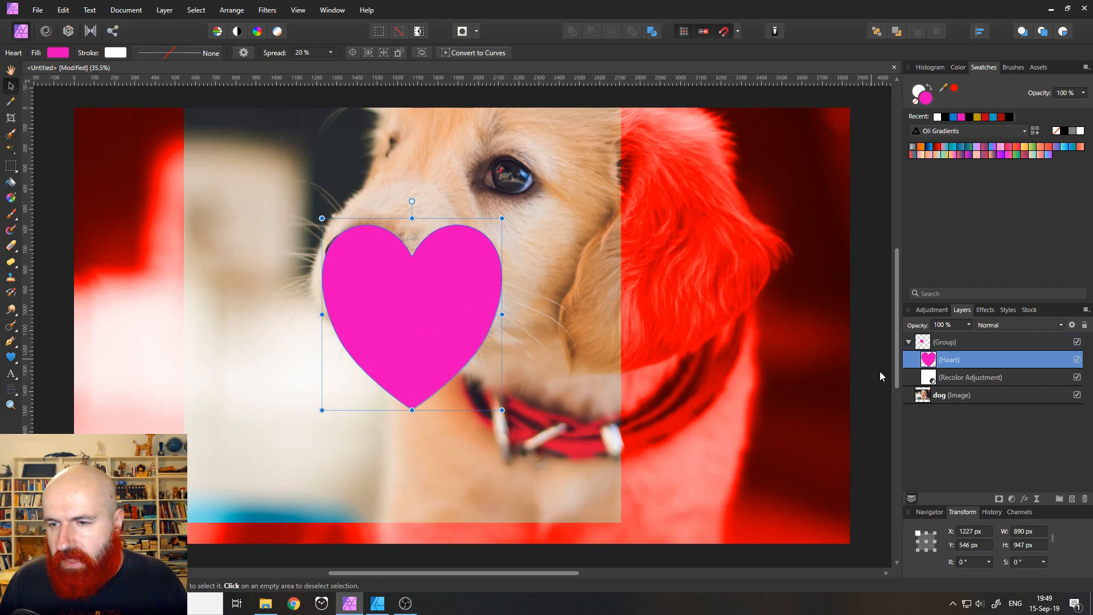
left_click_drag(928, 379, 935, 354)
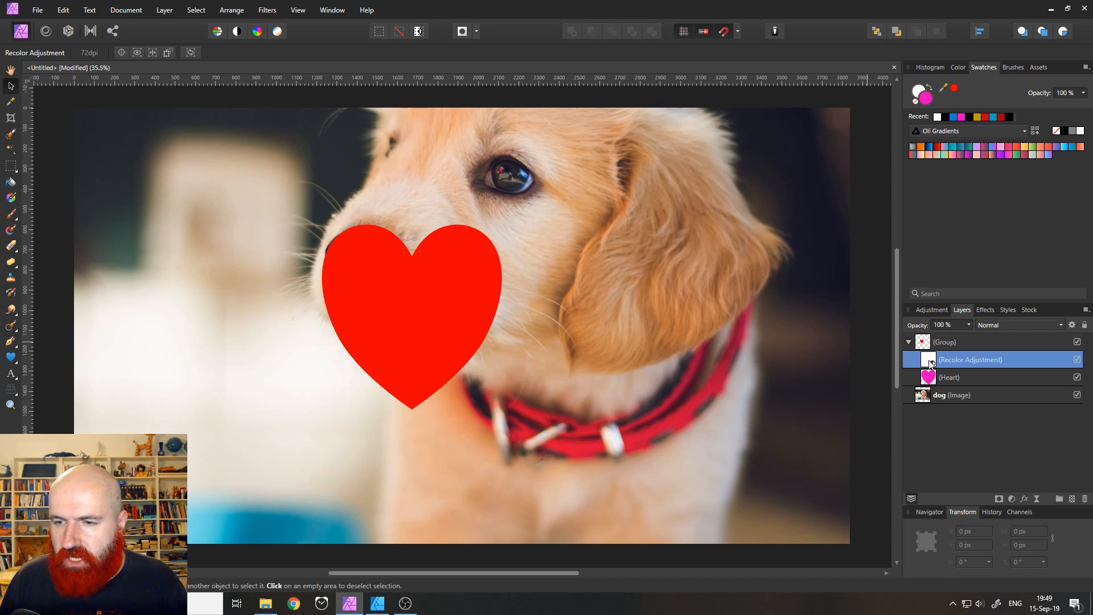
left_click_drag(929, 382, 931, 360)
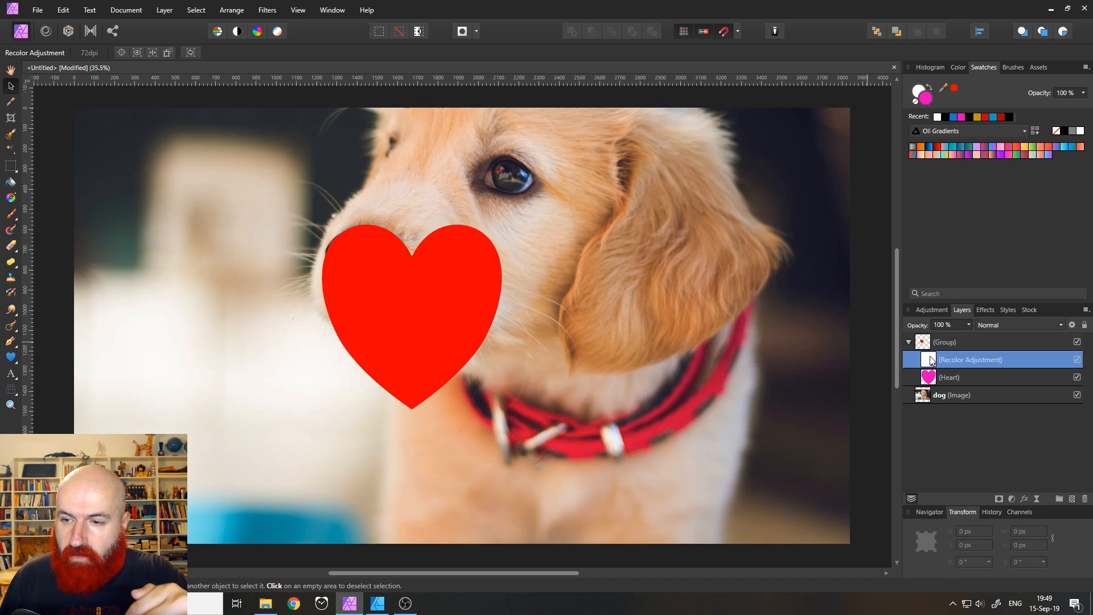
Step: Set the grouped Recolor adjustment's hue to 164.1°
double_click(930, 360)
left_click_drag(674, 444, 755, 444)
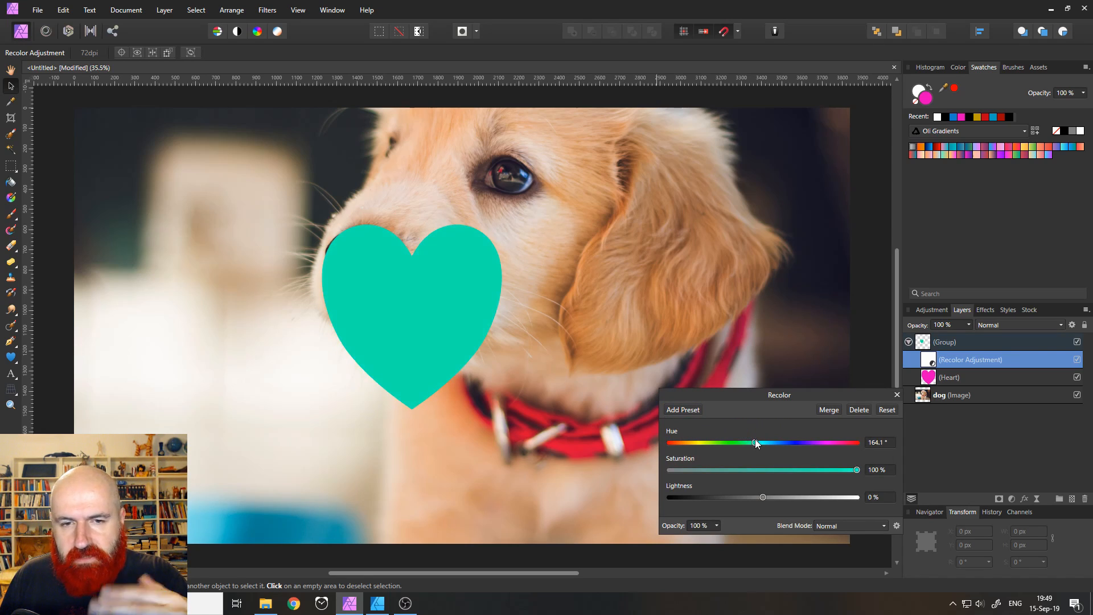
left_click(895, 395)
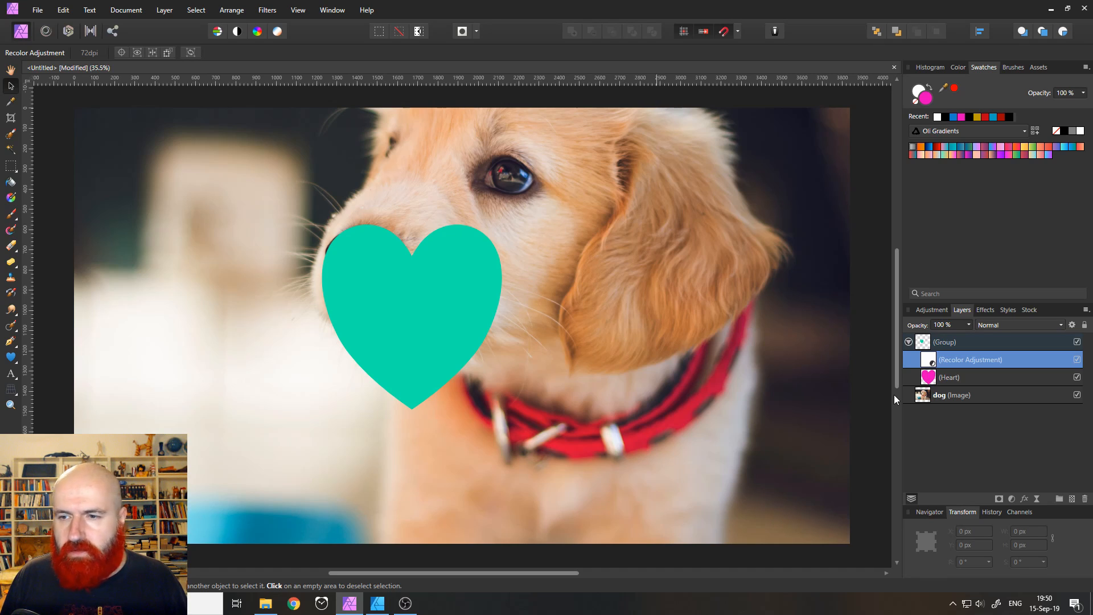
Step: Delete the group holding the Recolor adjustment and the heart
left_click(931, 337)
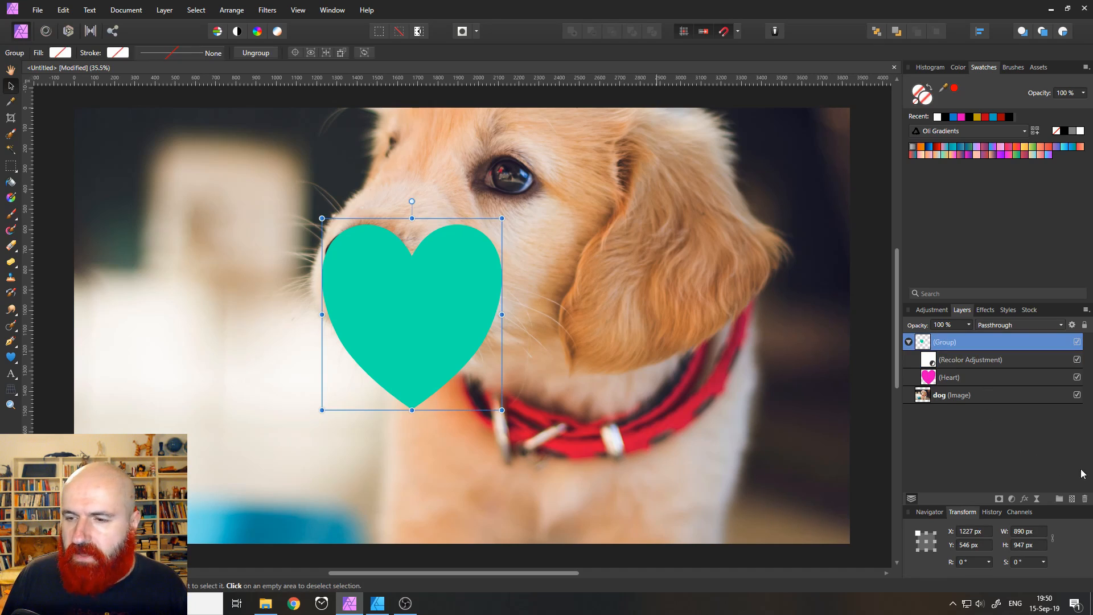
left_click(1084, 498)
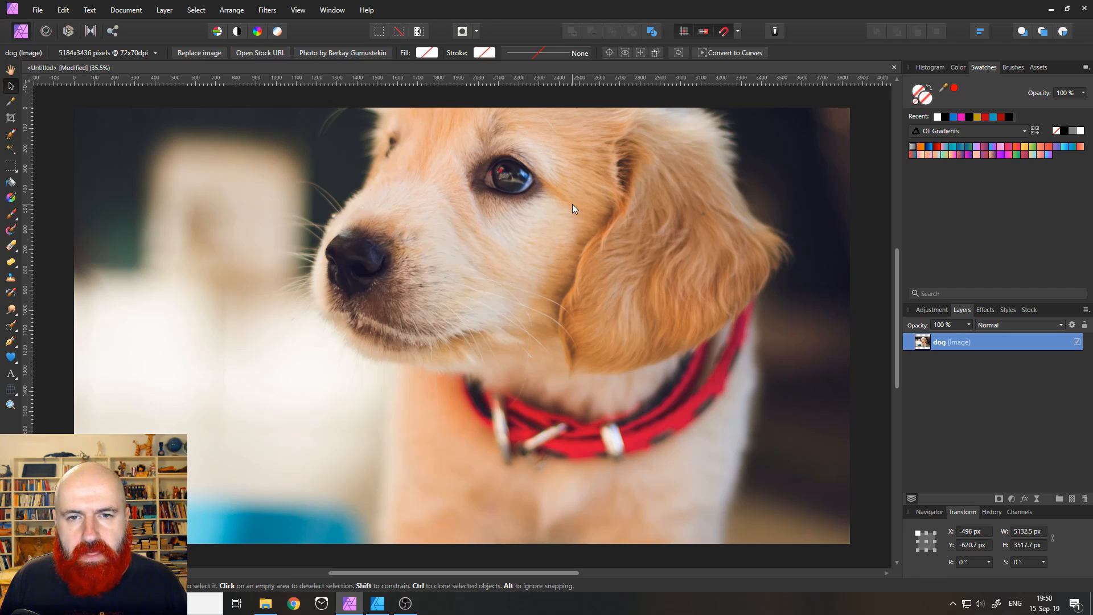
Step: Place Emb.afphoto as an embedded document covering the whole 3840 × 2160 px canvas
left_click(41, 12)
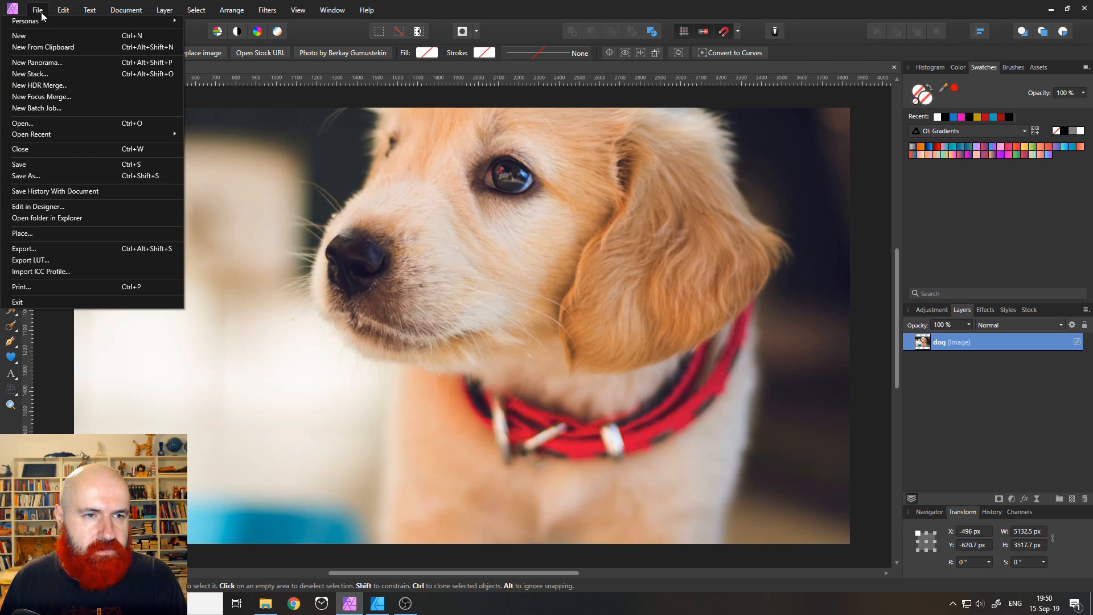
left_click(45, 230)
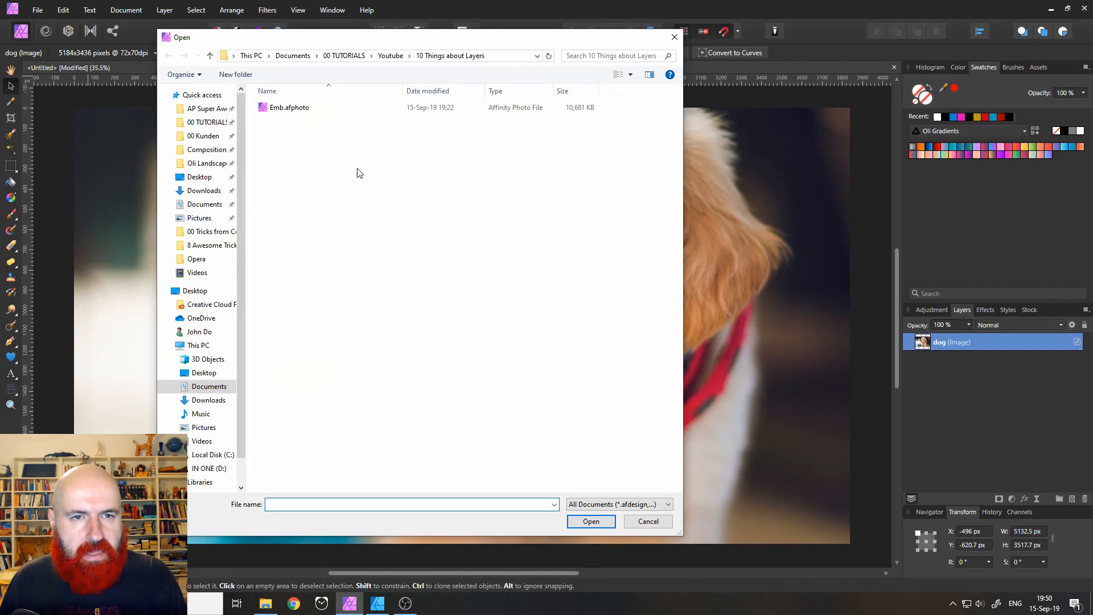
double_click(294, 109)
left_click(337, 231)
left_click_drag(338, 231, 513, 290)
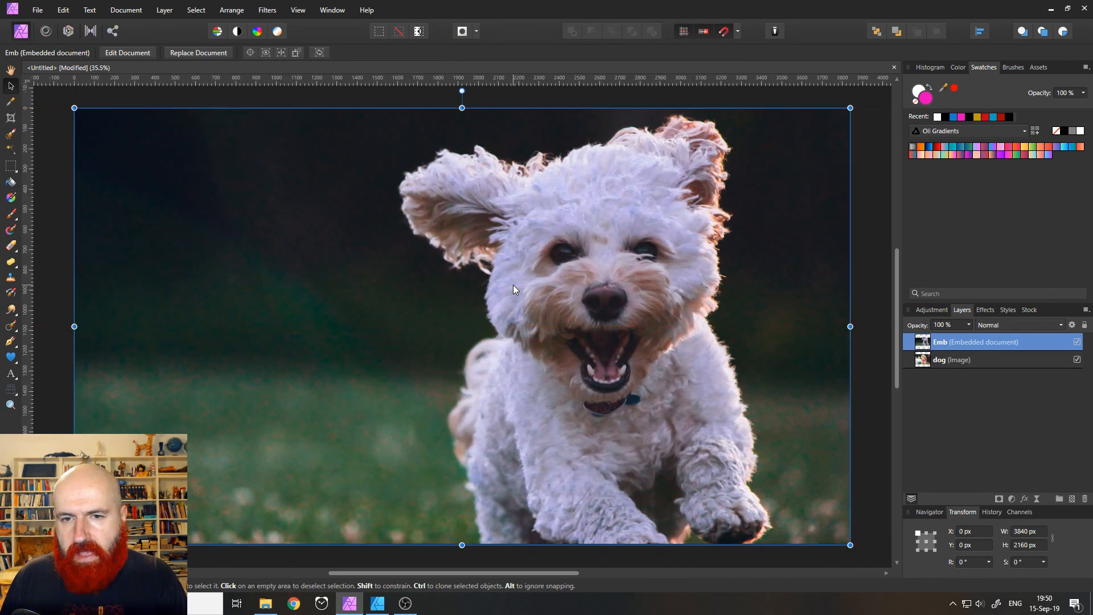
Step: Open the embedded document for editing, add a Recolor adjustment with default settings above its photo, and return to the main document
double_click(472, 272)
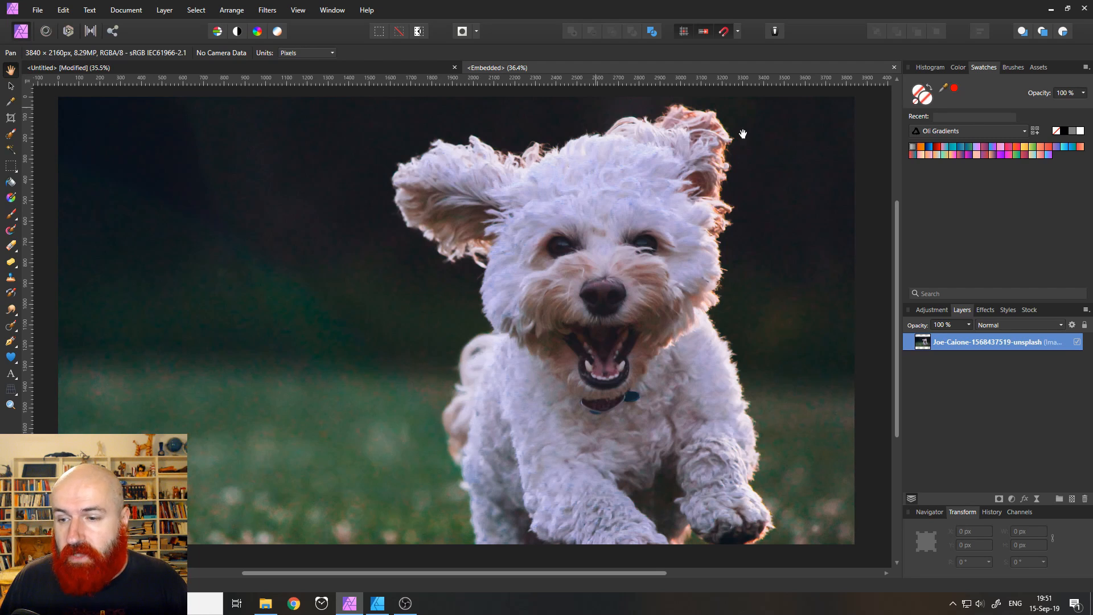
left_click(1012, 499)
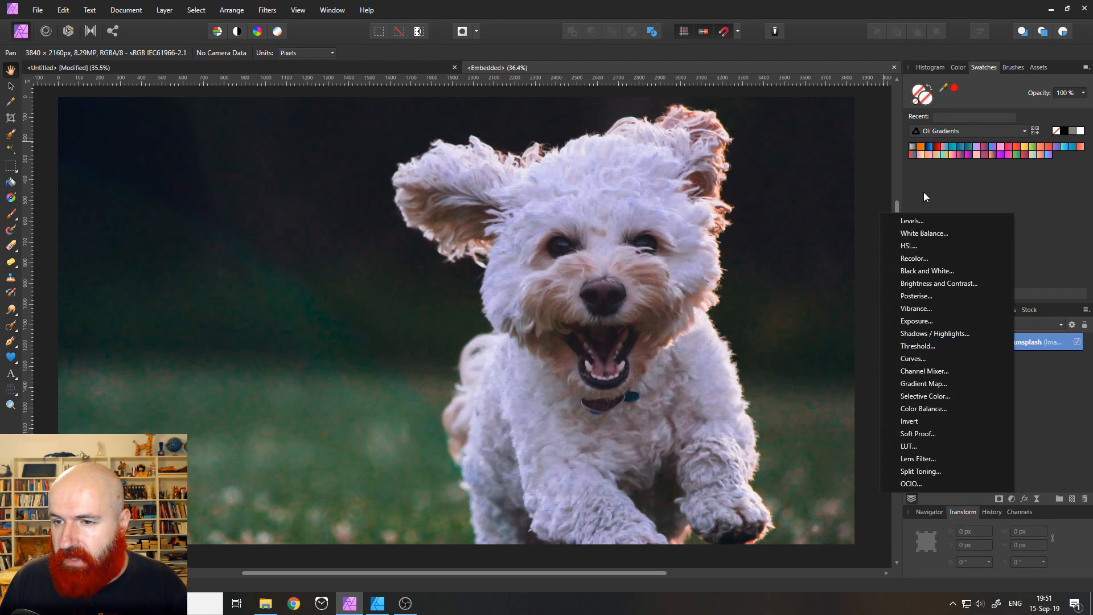
left_click(927, 258)
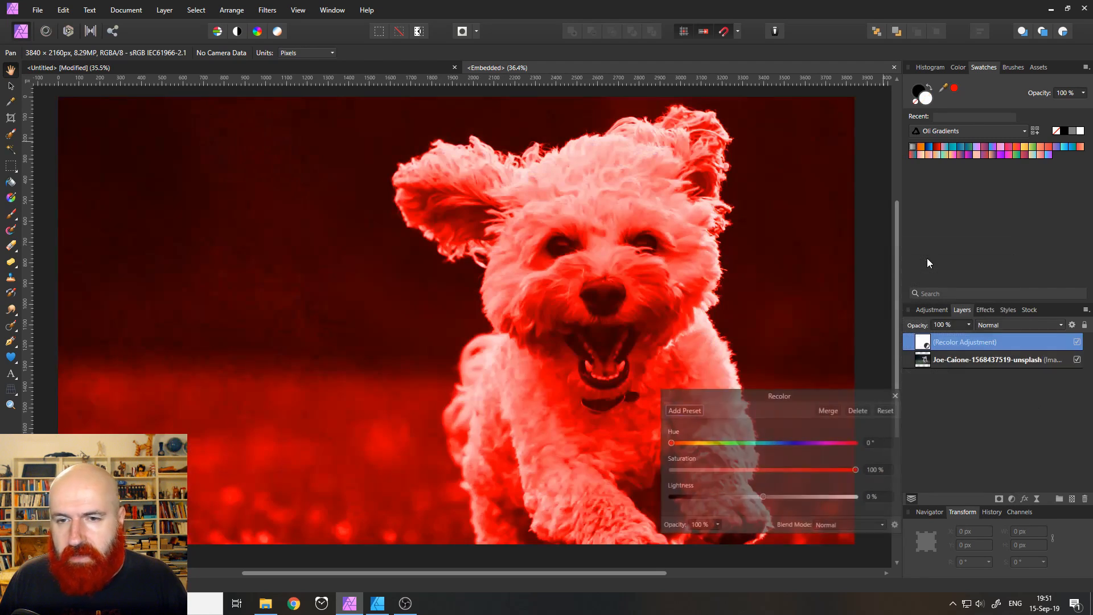
left_click(897, 394)
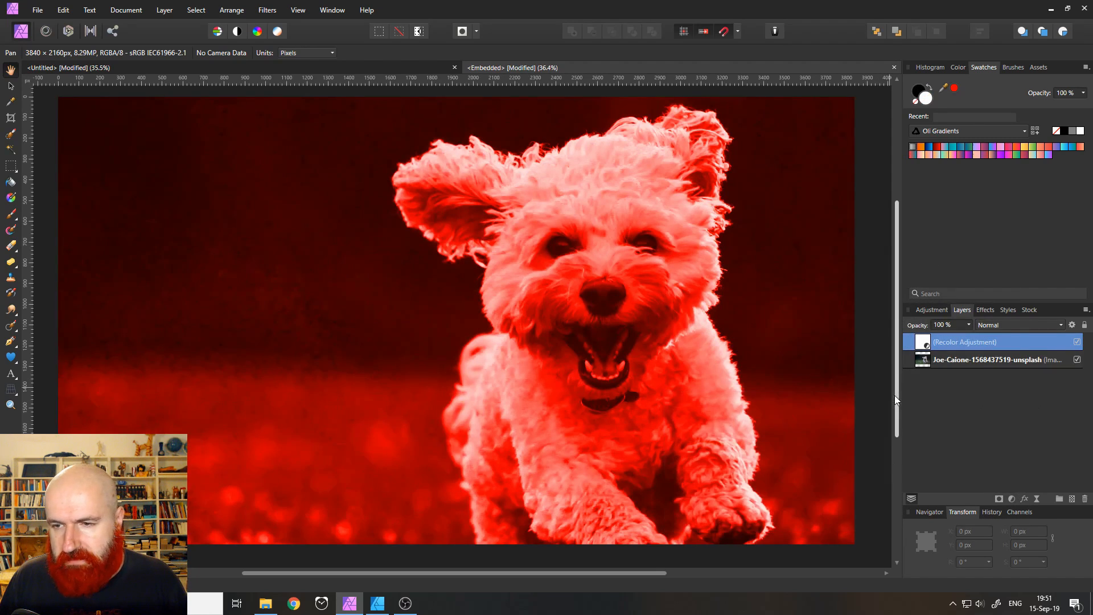
left_click(376, 66)
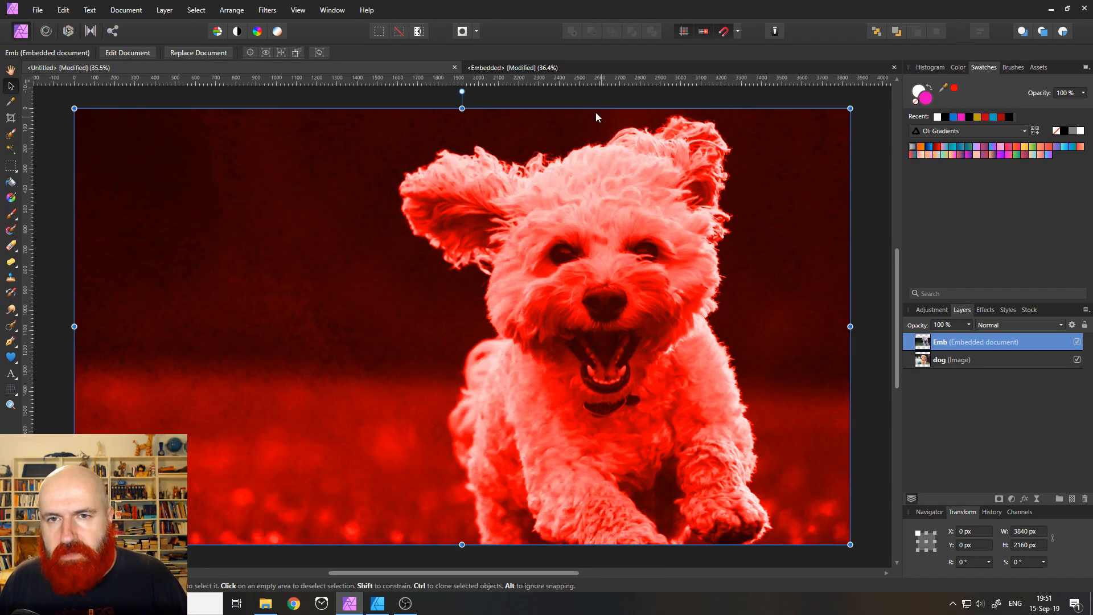
Step: Scale the embedded document down to about 2416 × 1359 px, view its source document, and enlarge it to about 3437 × 1933.3 px
left_click_drag(850, 108, 563, 284)
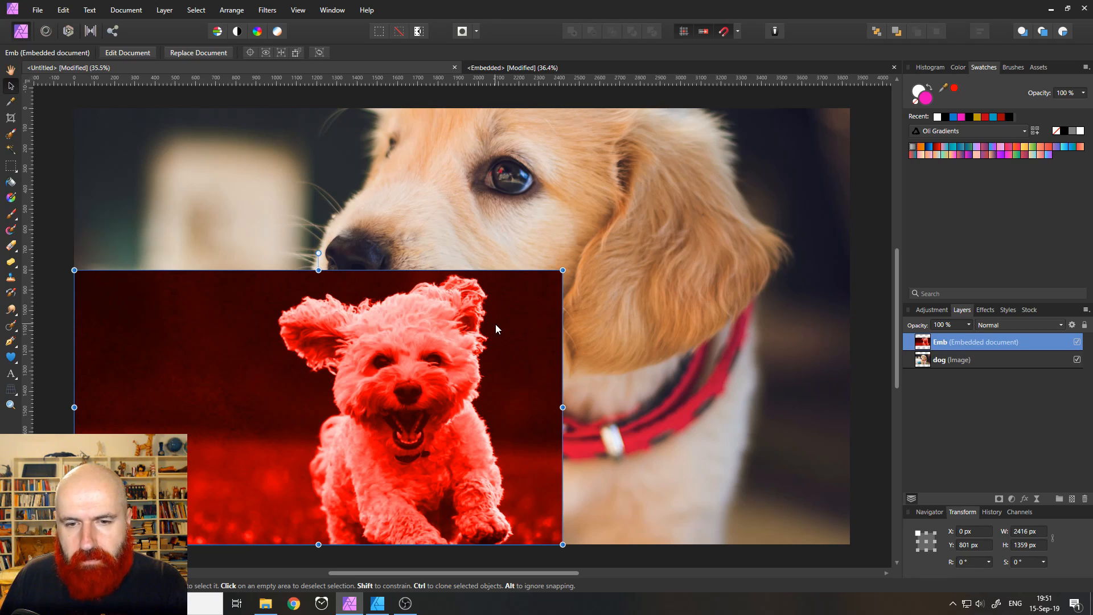
left_click(546, 67)
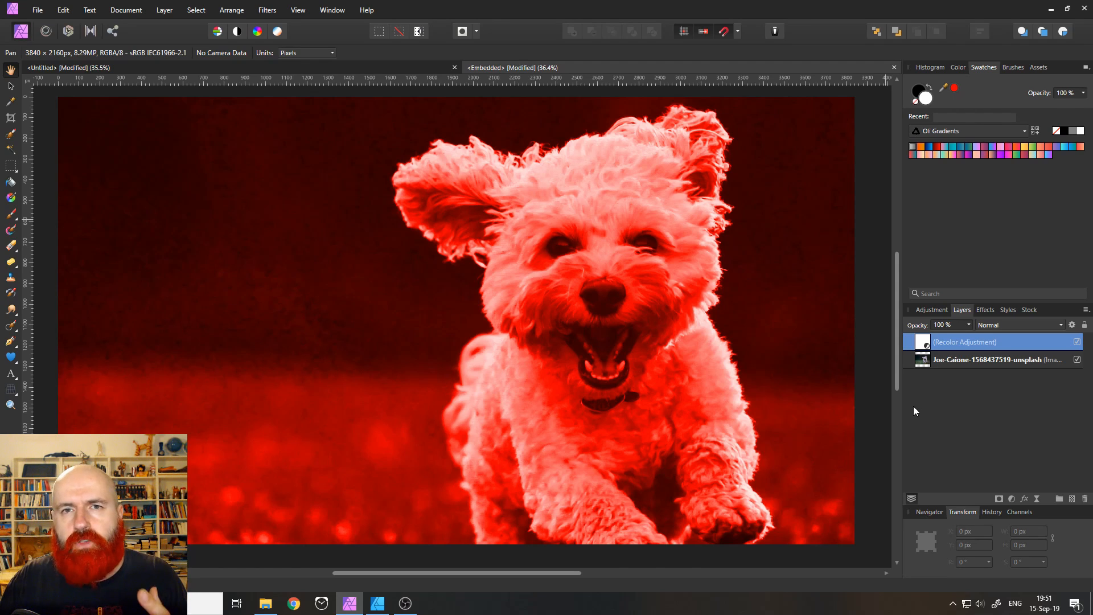
left_click(387, 68)
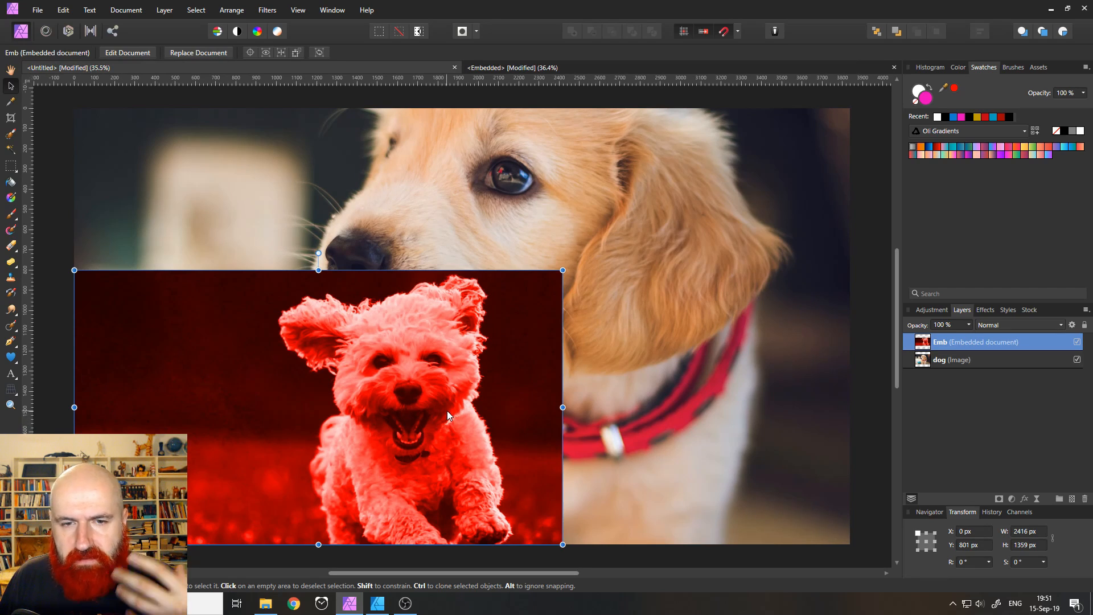
left_click_drag(562, 270, 775, 170)
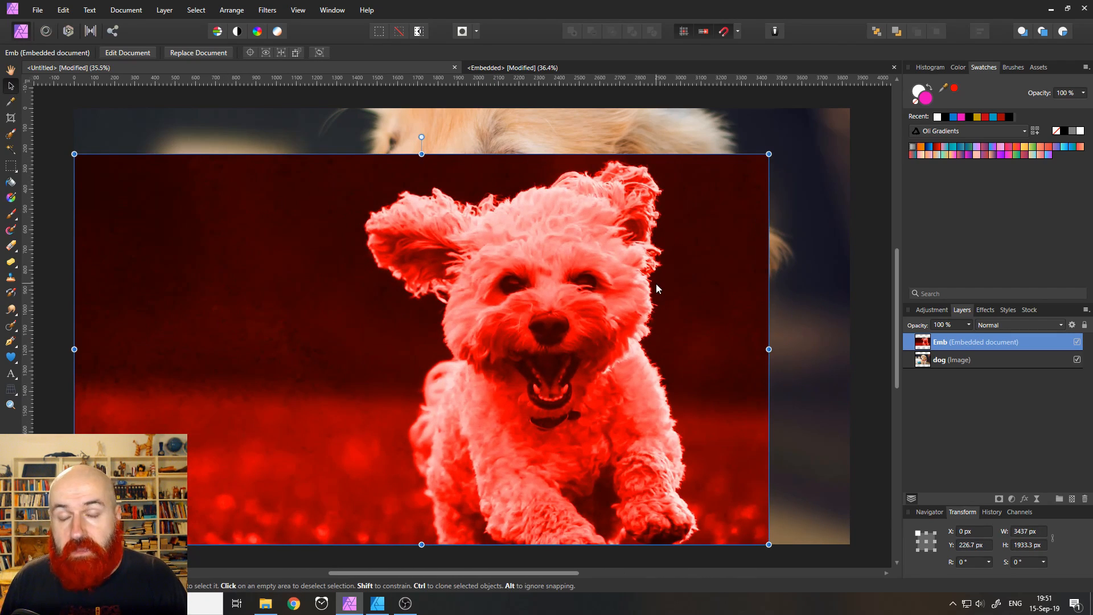